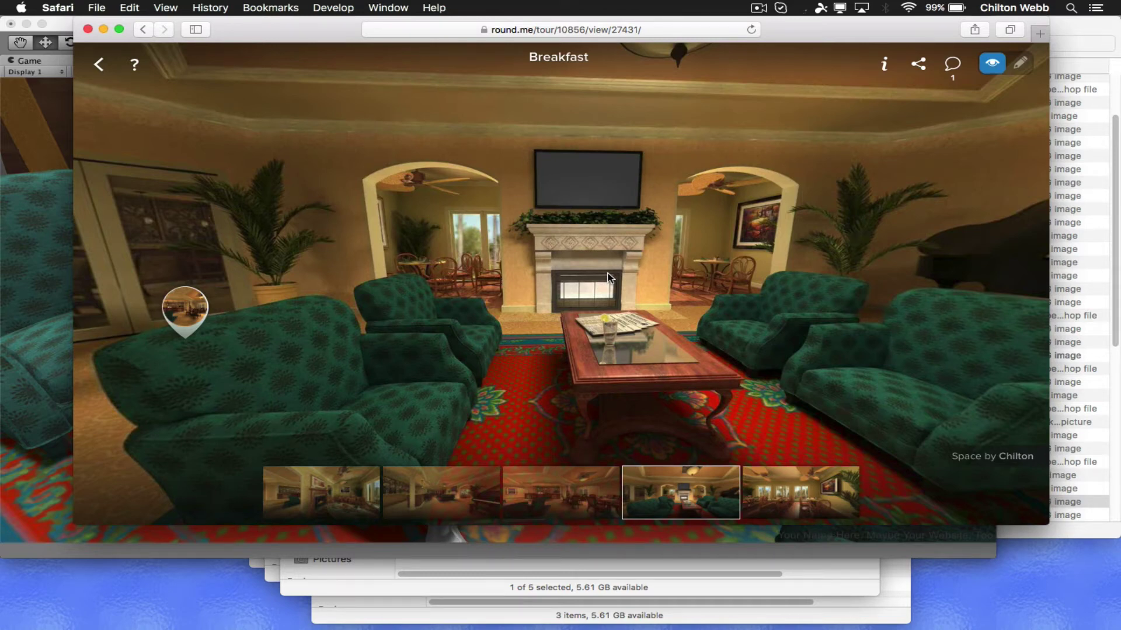
Switch between the Safari café tour and Unity to view the plain white coffee table in the running walkthrough.
key("super+Tab")
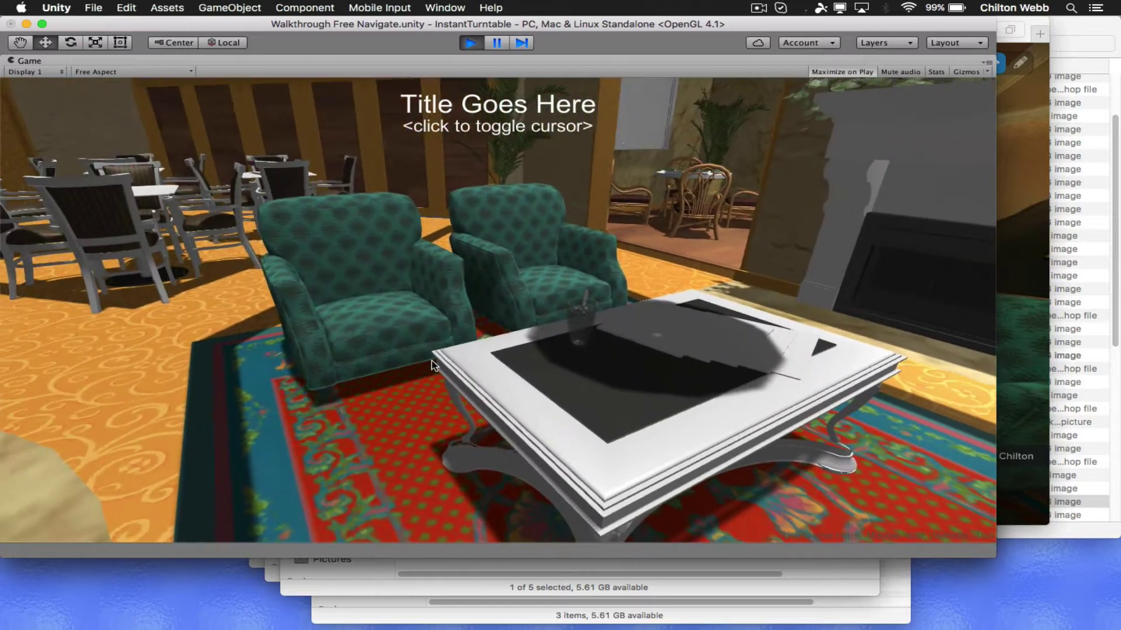
key("super+Tab")
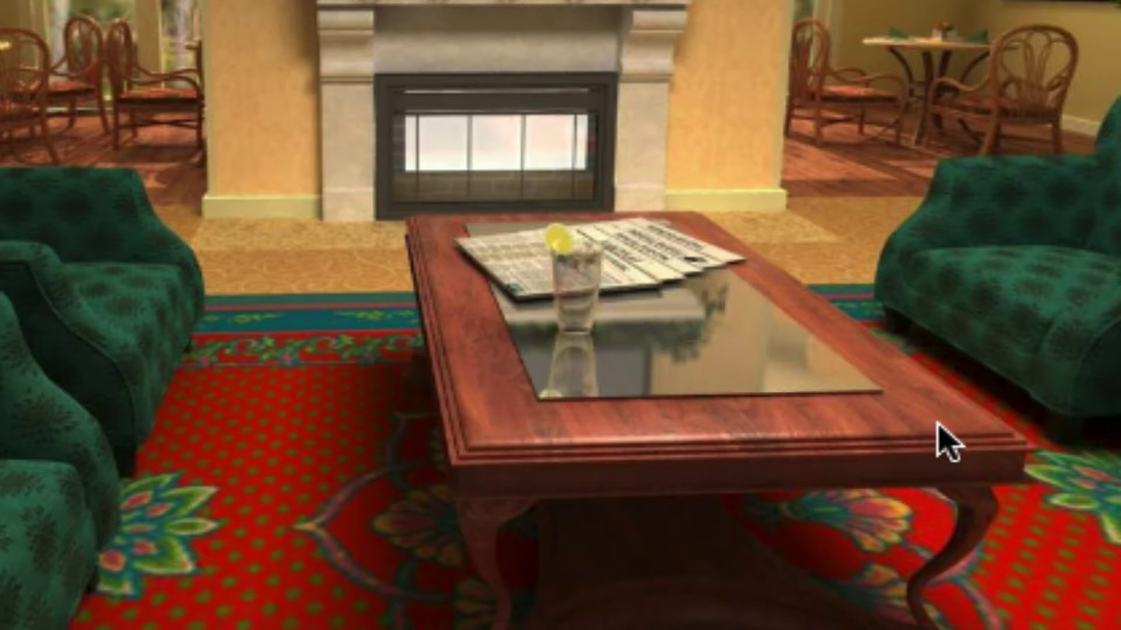
scroll(518, 407, "down", 1)
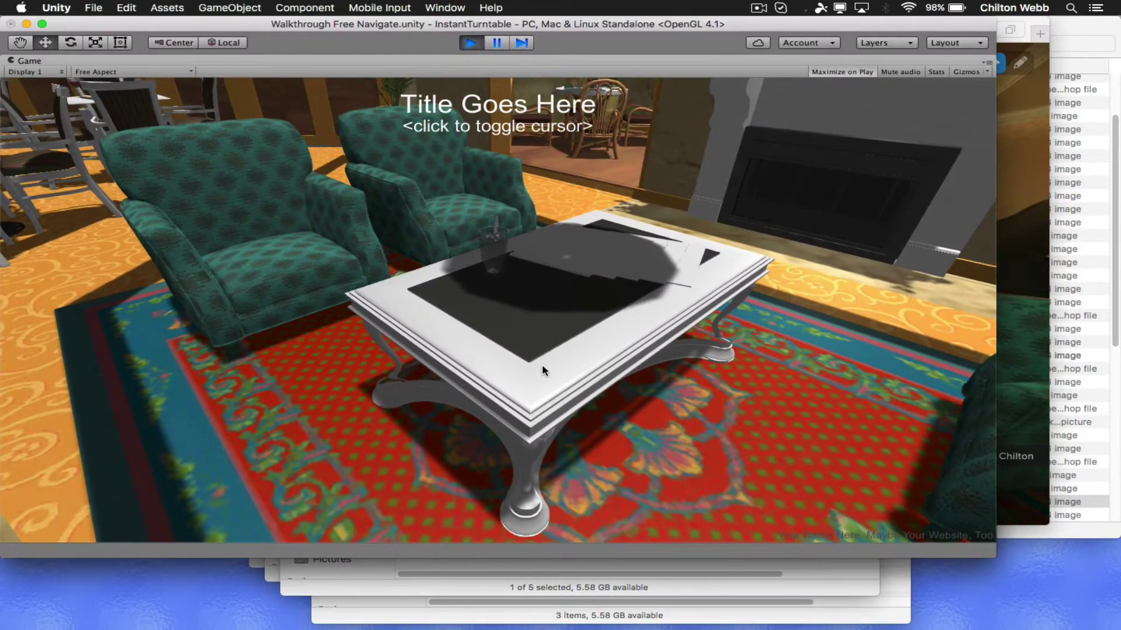
Stop play mode, select the coffee table and expand its wood material in the Inspector.
key("super+p")
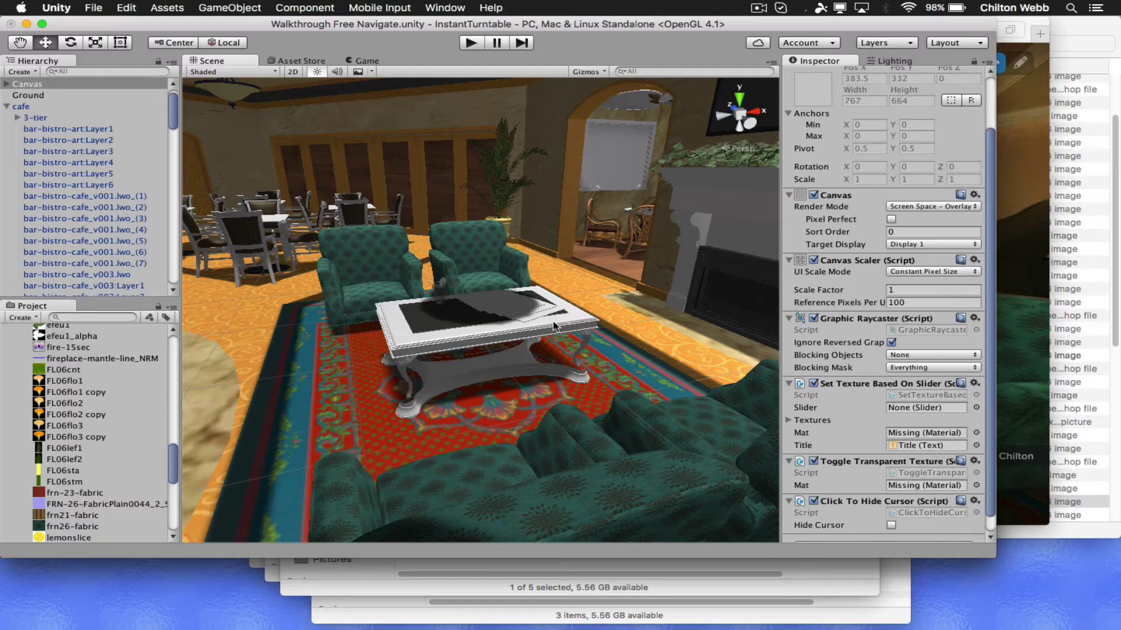
left_click(572, 318)
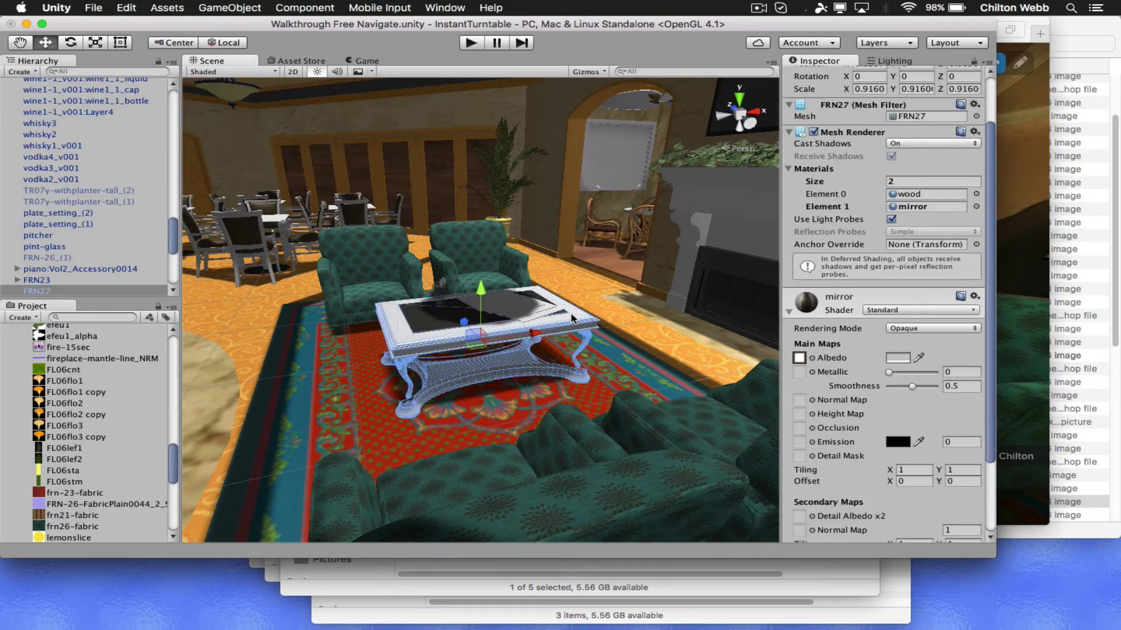
scroll(872, 373, "down", 5)
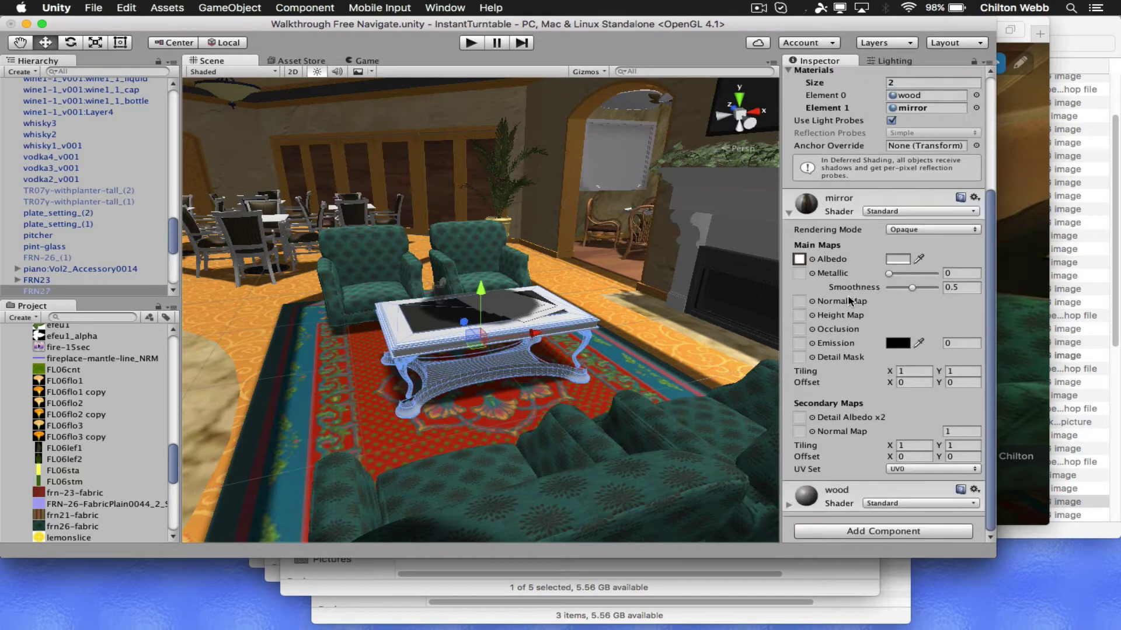
left_click(858, 493)
scroll(859, 478, "down", 10)
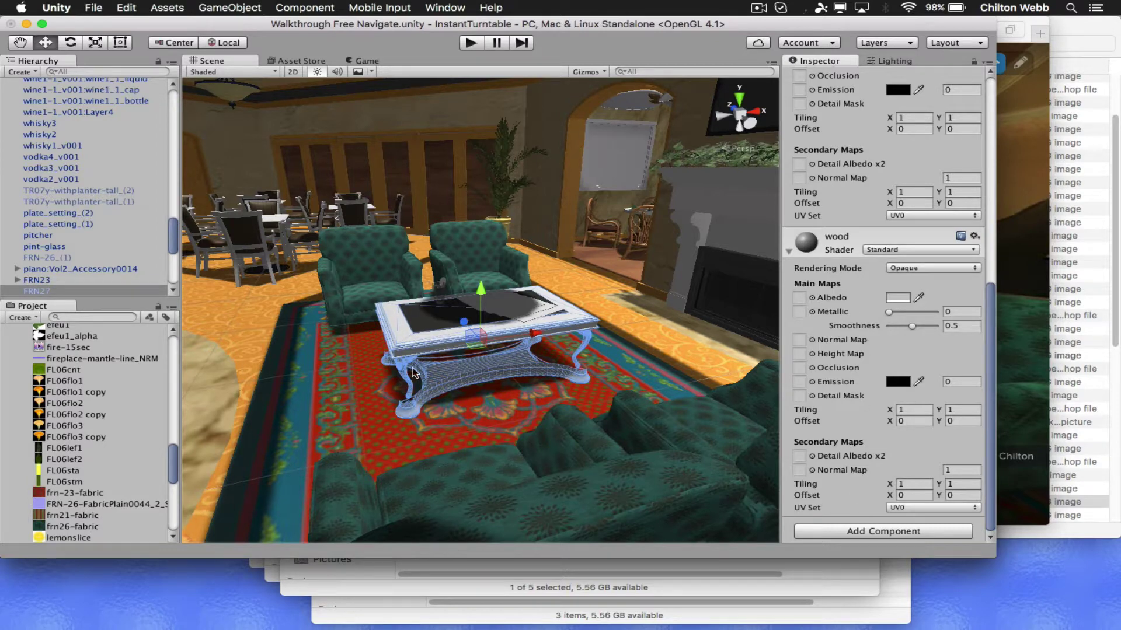
Search the Project for 'woo' to find the WoodFine texture for the wood material's Albedo.
left_click(102, 317)
type("wood")
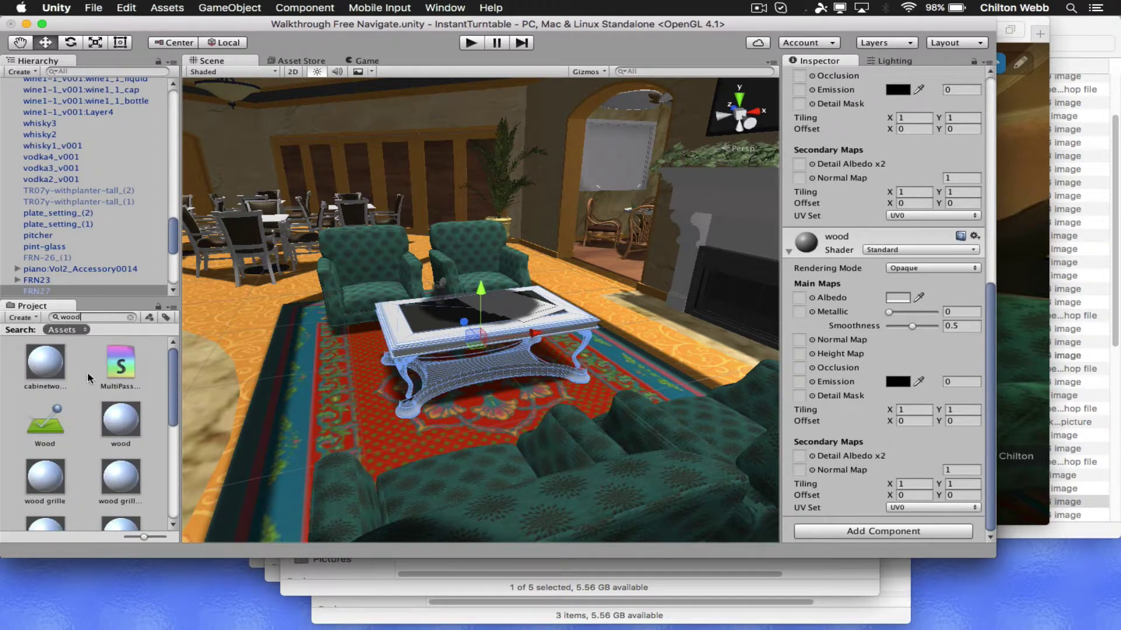
scroll(87, 379, "down", 5)
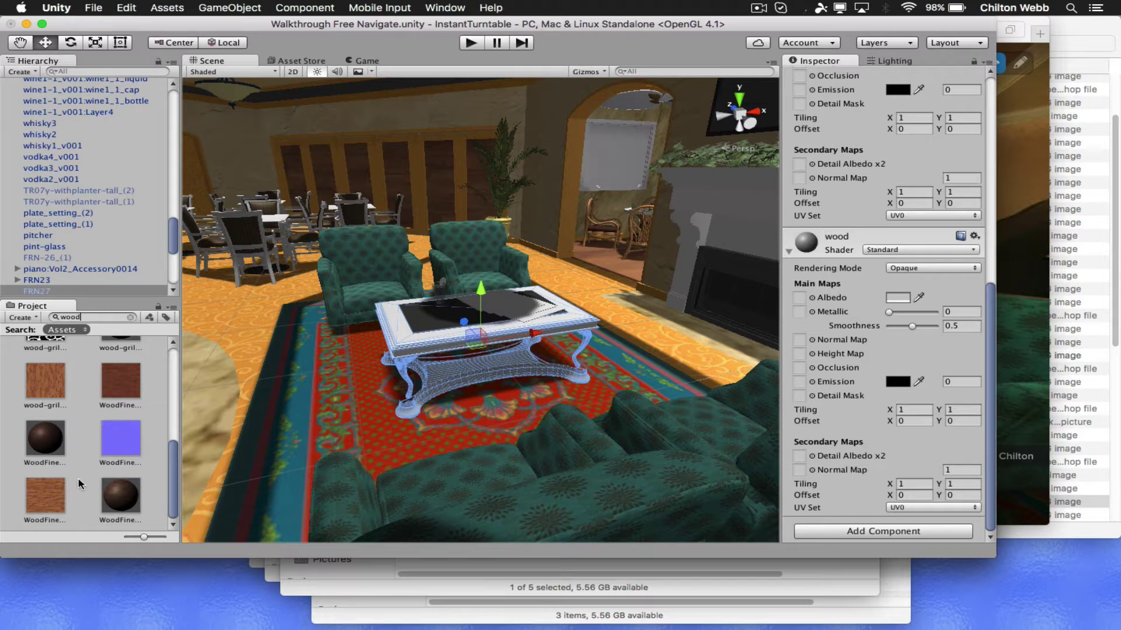
scroll(81, 485, "up", 3)
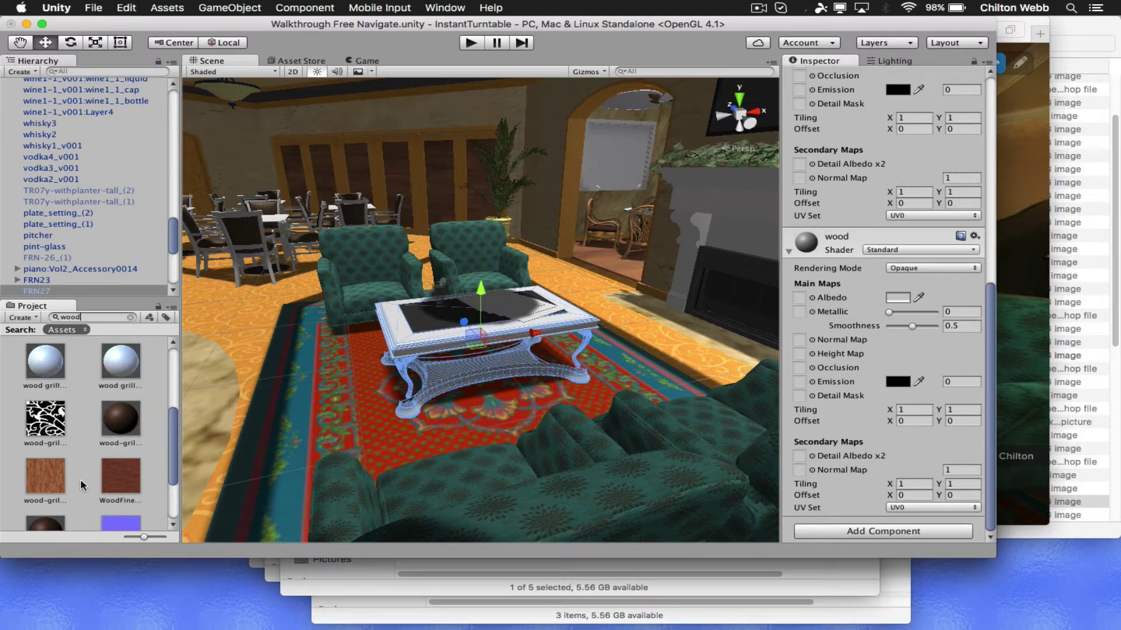
scroll(80, 485, "down", 2)
Orbit and zoom the Scene view to inspect the brown-tinted table from several angles.
left_click_drag(120, 439, 799, 297)
left_click_drag(436, 338, 566, 569, "alt")
scroll(575, 444, "up", 5)
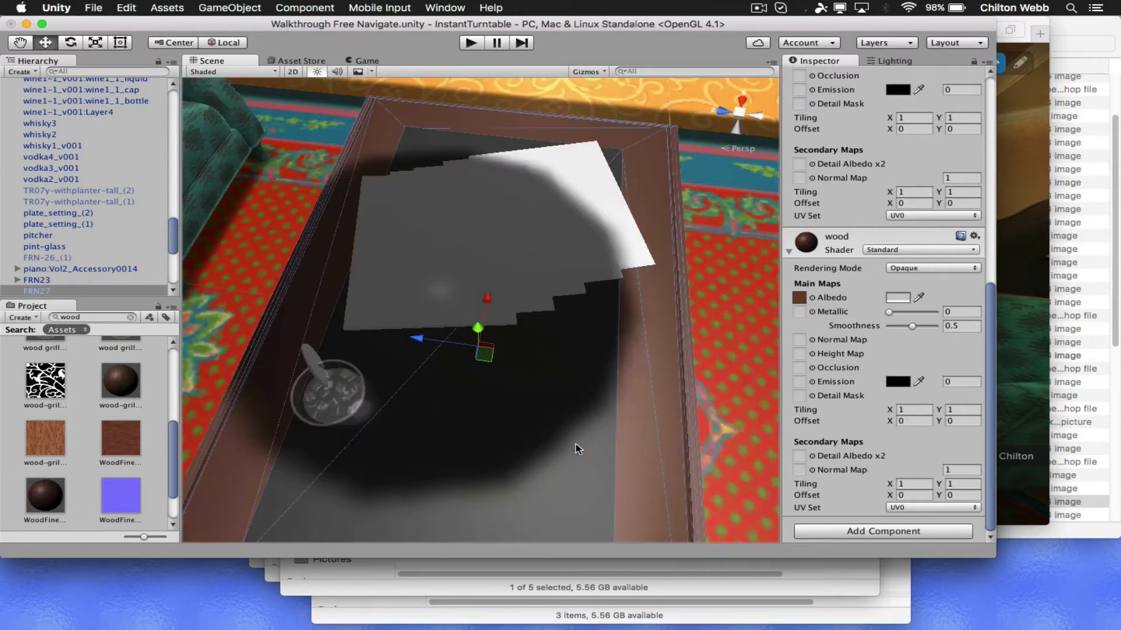
middle_click_drag(576, 443, 562, 229)
left_click_drag(562, 228, 414, 263, "alt")
middle_click_drag(415, 263, 572, 218)
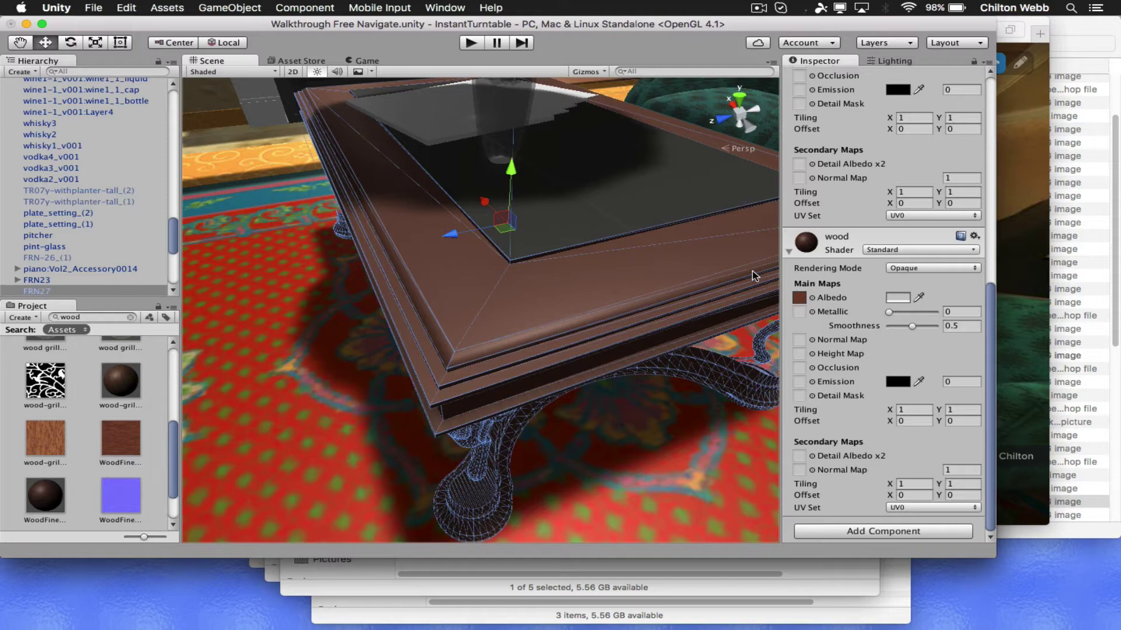
left_click_drag(583, 310, 450, 317, "alt")
Compare with the Safari reference tour, then view the FRN27 table in LightWave Modeler.
key("super+Tab")
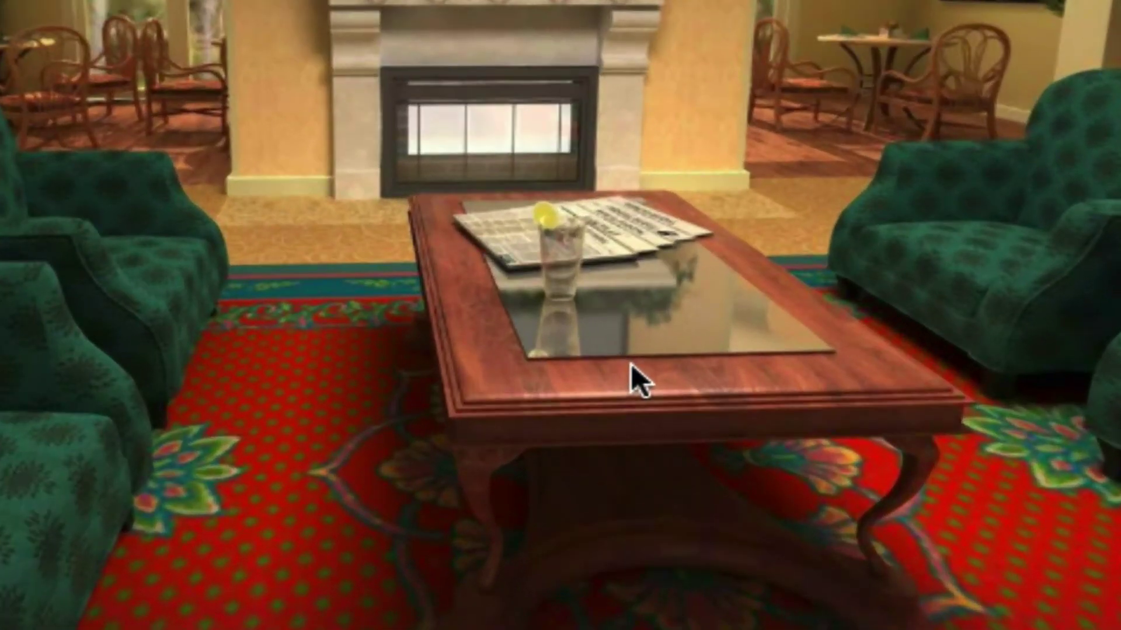
key("super+Tab")
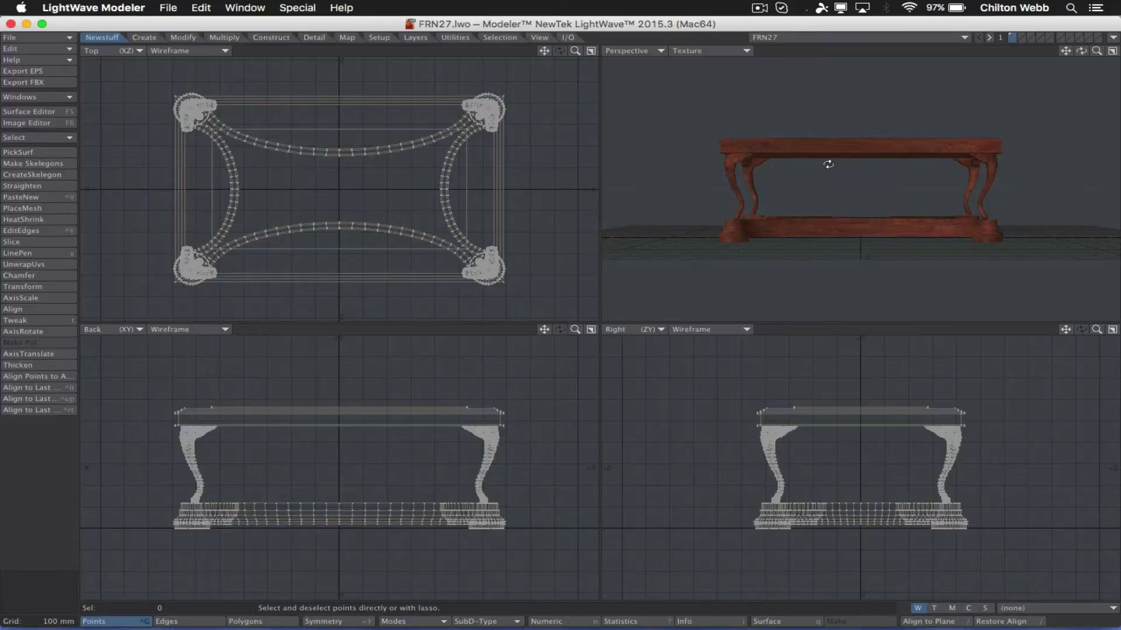
left_click_drag(828, 164, 944, 284, "alt")
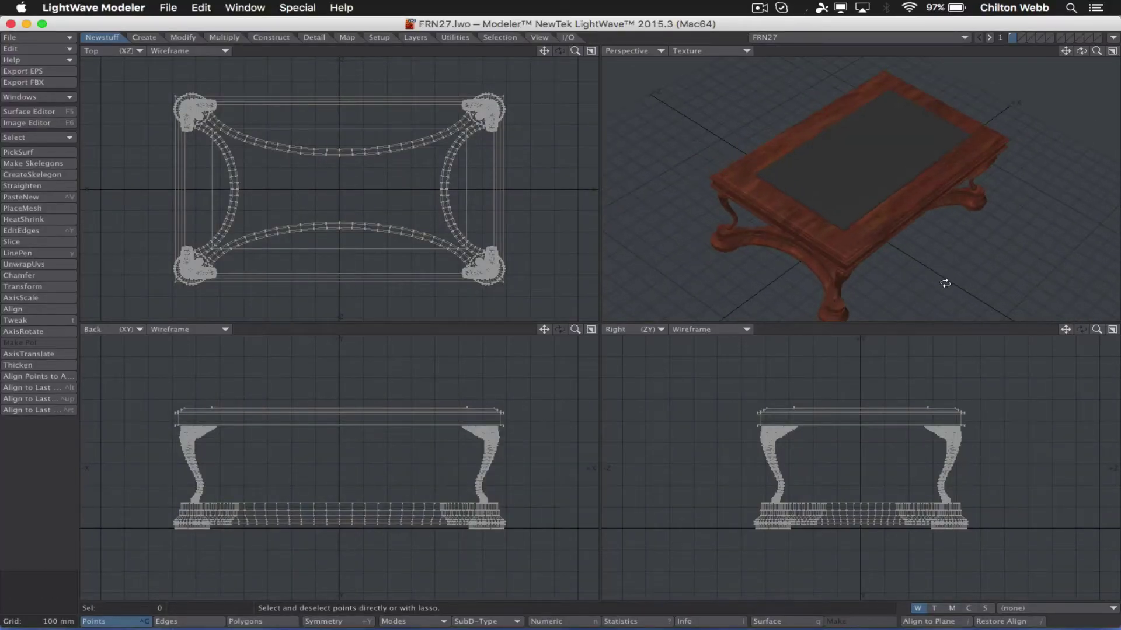
Show textures in the viewport and review the wood surface's colour texture in the Surface Editor.
left_click(934, 608)
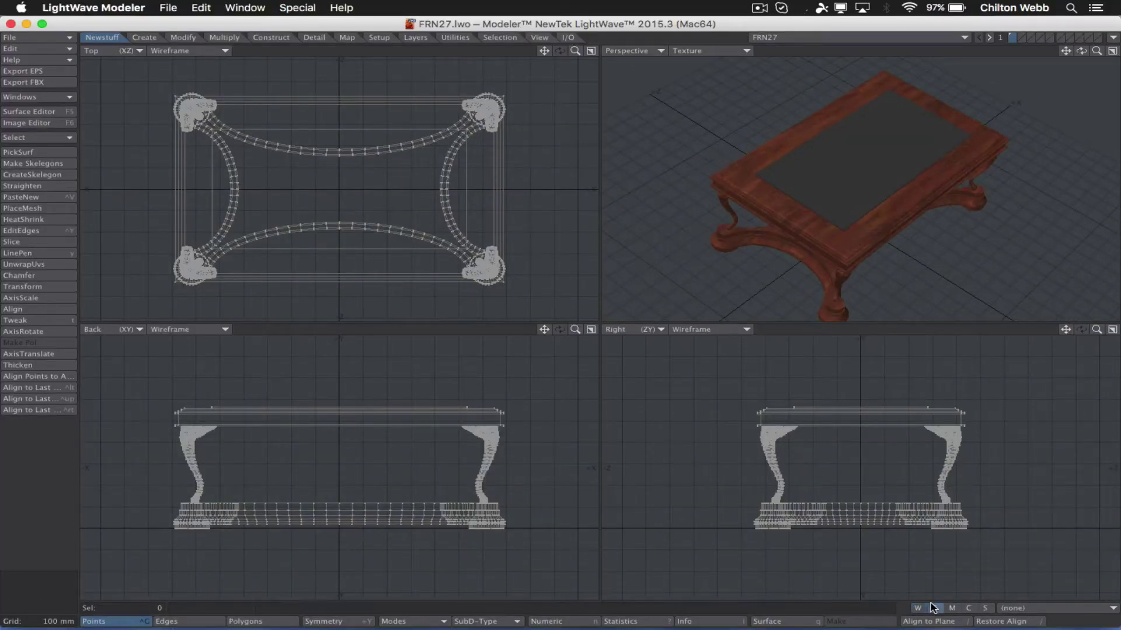
left_click(1020, 609)
key("F5")
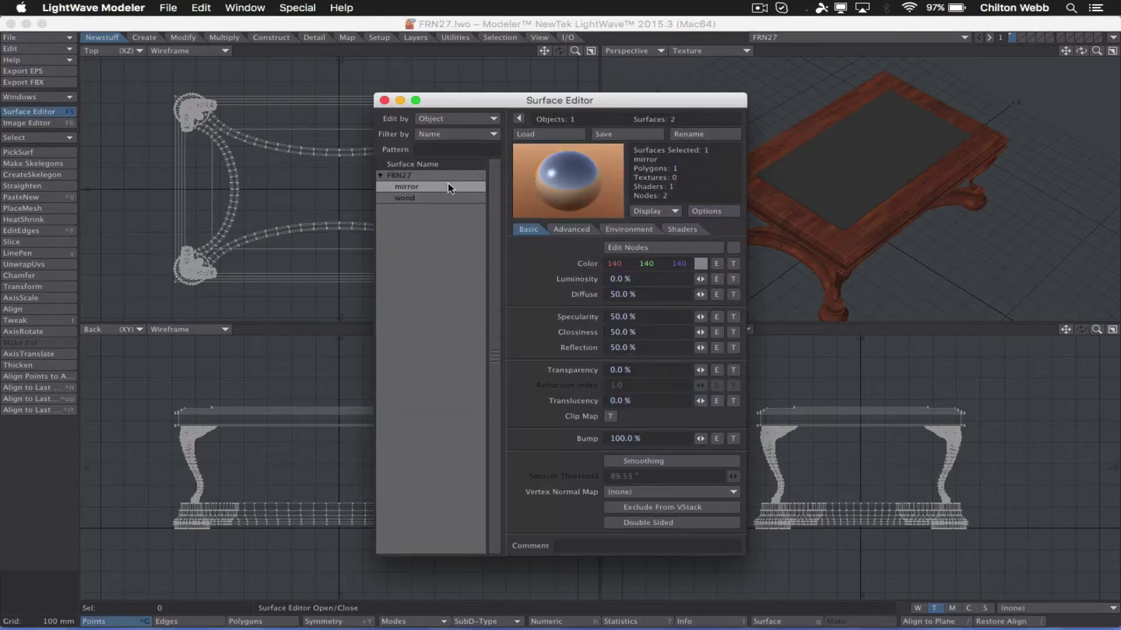
left_click(438, 199)
left_click(733, 264)
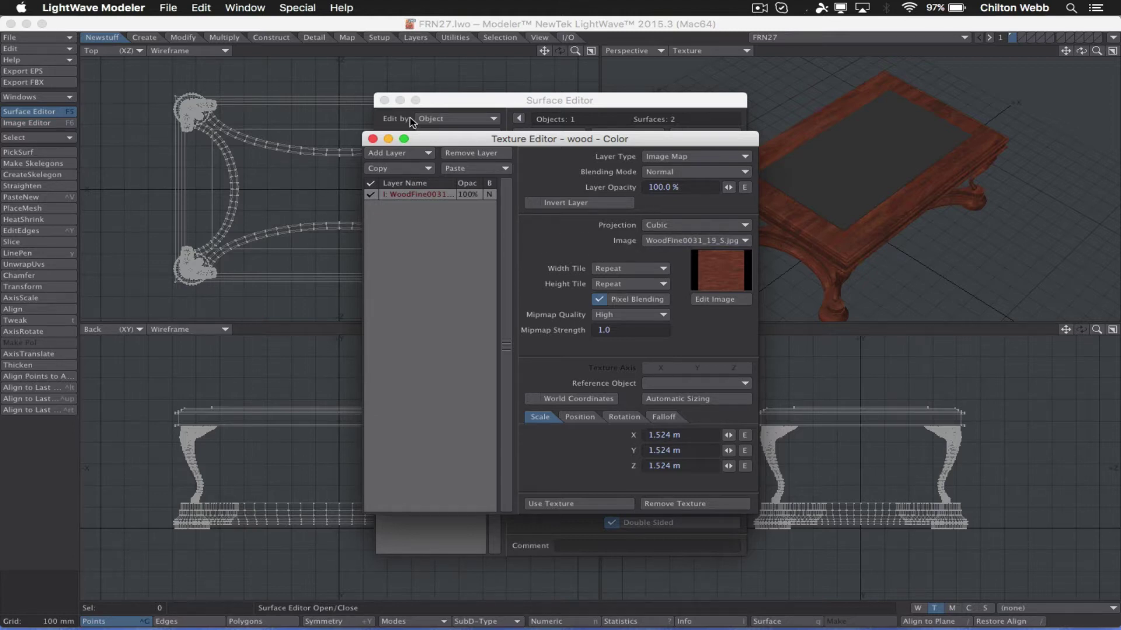
left_click(373, 139)
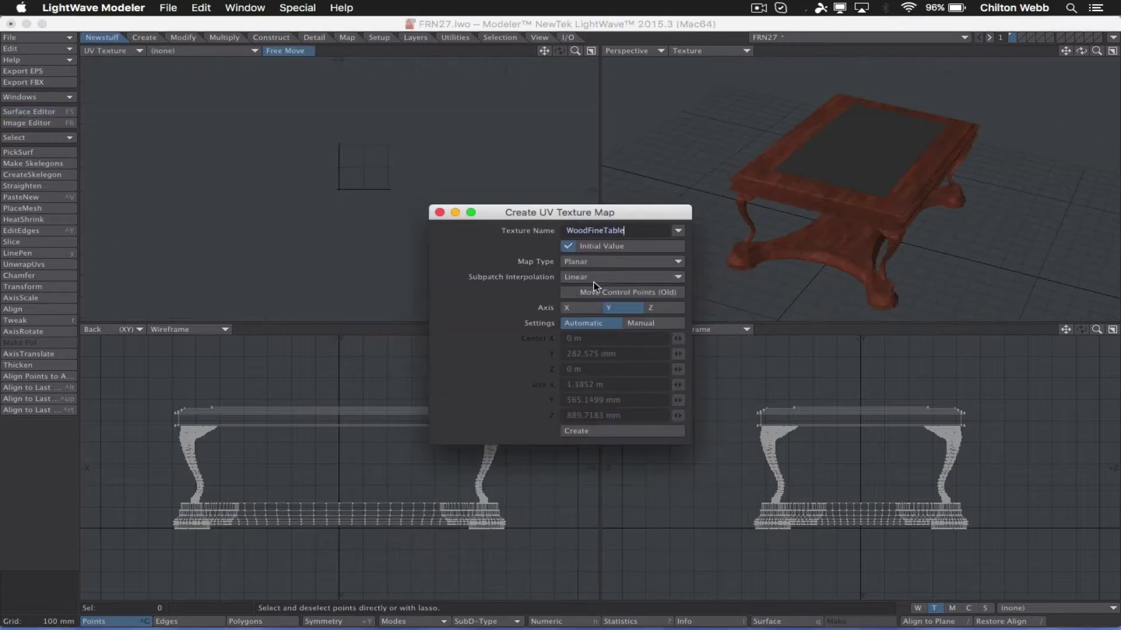
Create an Atlas UV map named WoodFineTable with Linear interpolation, projecting the wood texture through UV.
left_click(598, 278)
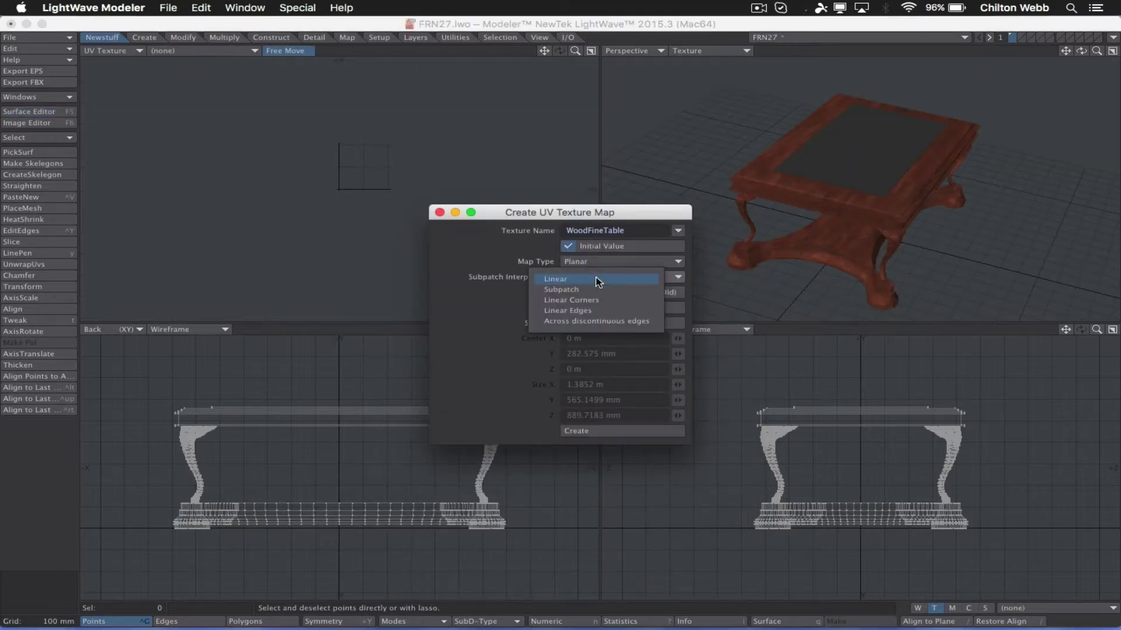
left_click(594, 280)
left_click(585, 261)
left_click(587, 292)
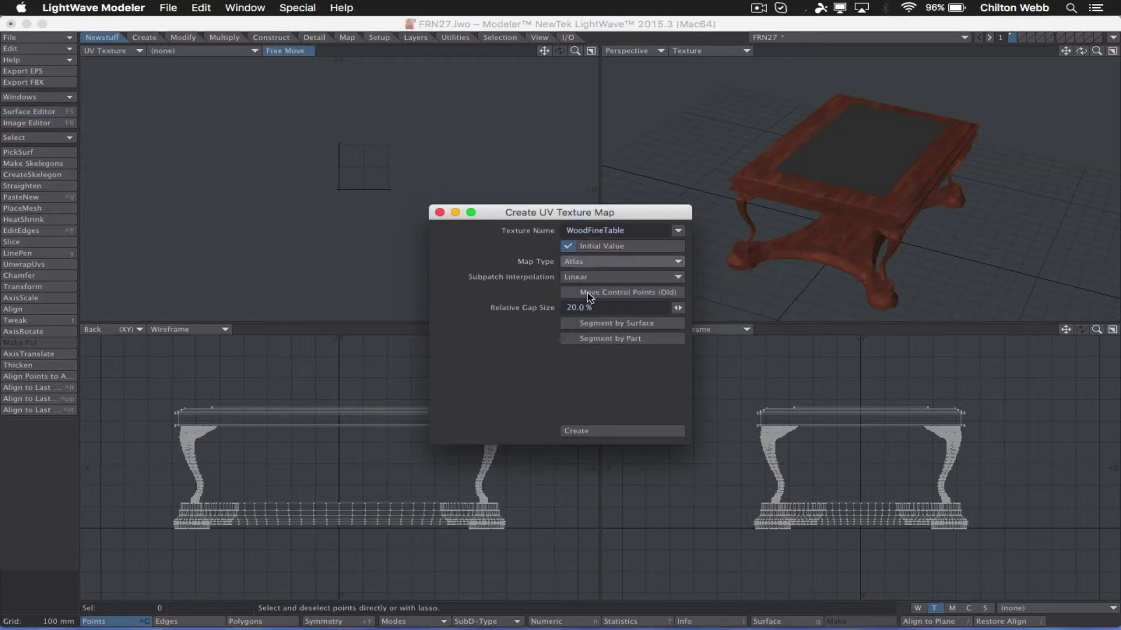
key("Return")
key("F5")
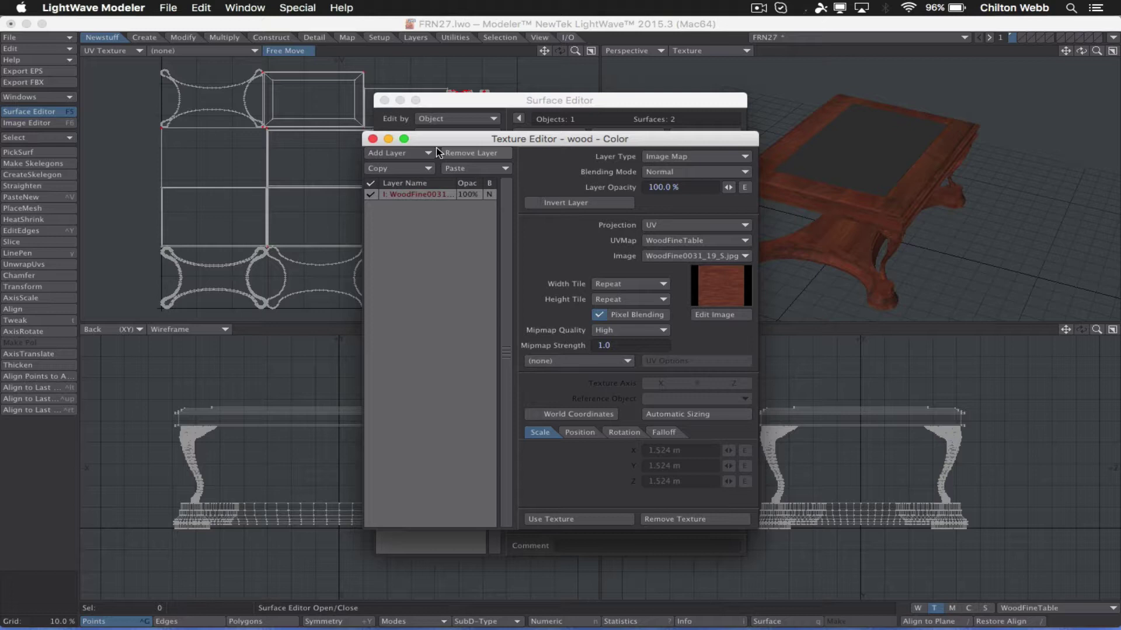
left_click(373, 139)
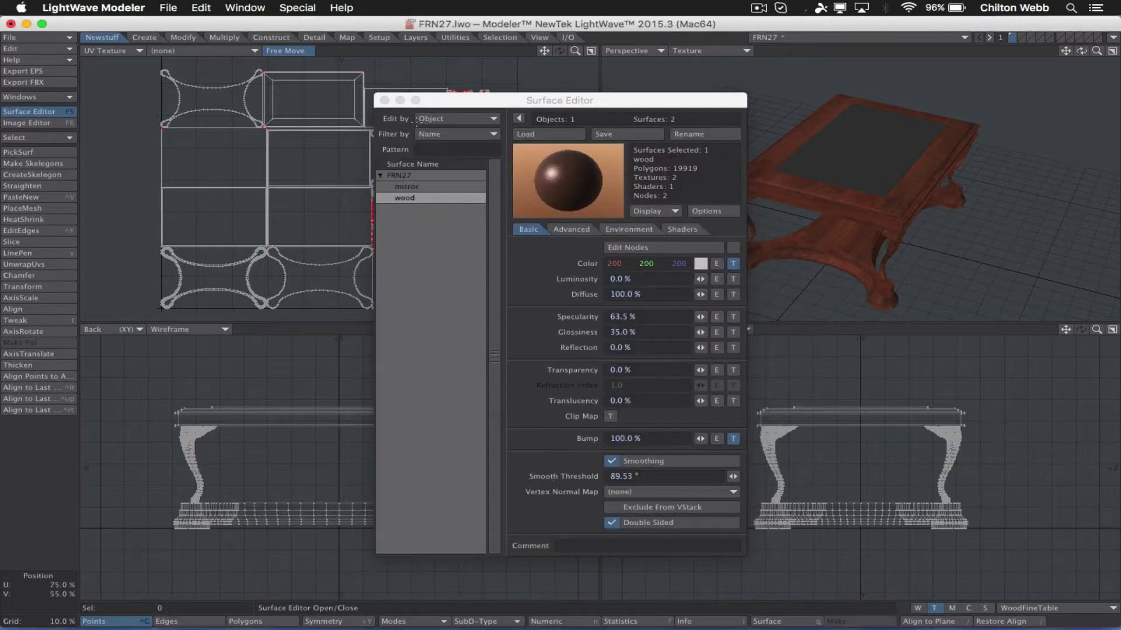
left_click(384, 100)
left_click_drag(789, 226, 820, 305, "alt")
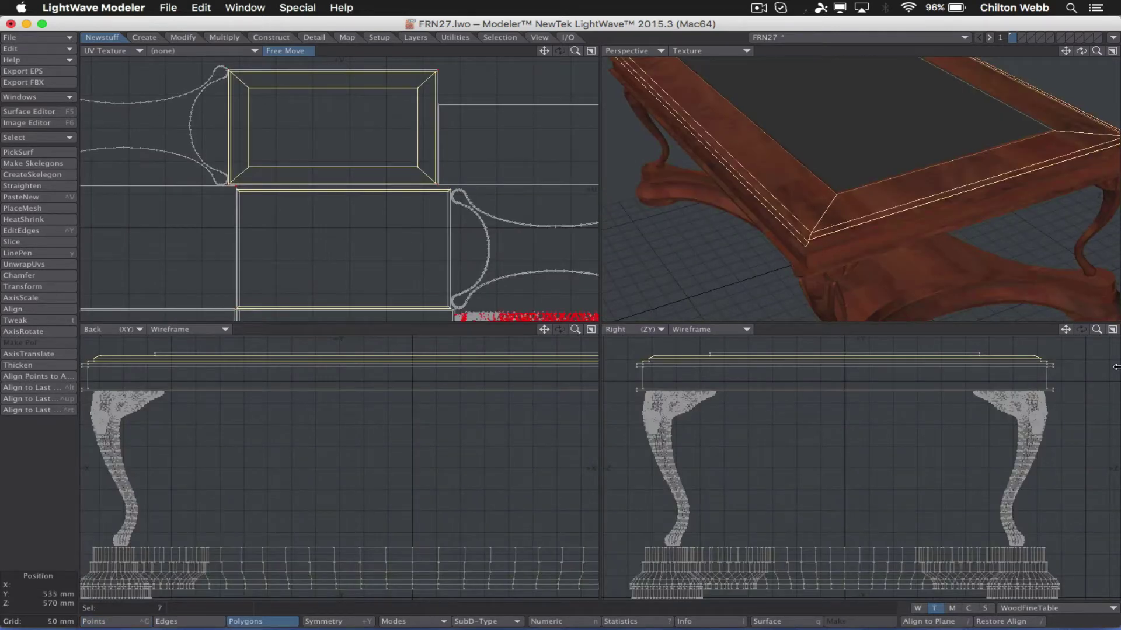
Give the tabletop frame polygons a Planar UV map and hide everything else.
left_click(1068, 365)
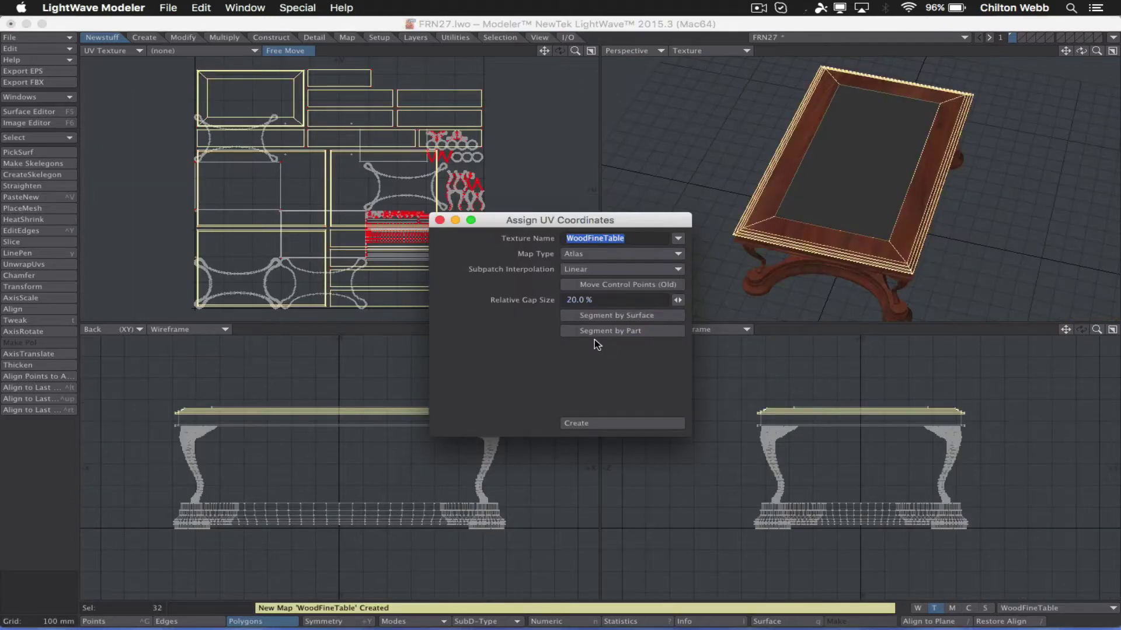
left_click(594, 254)
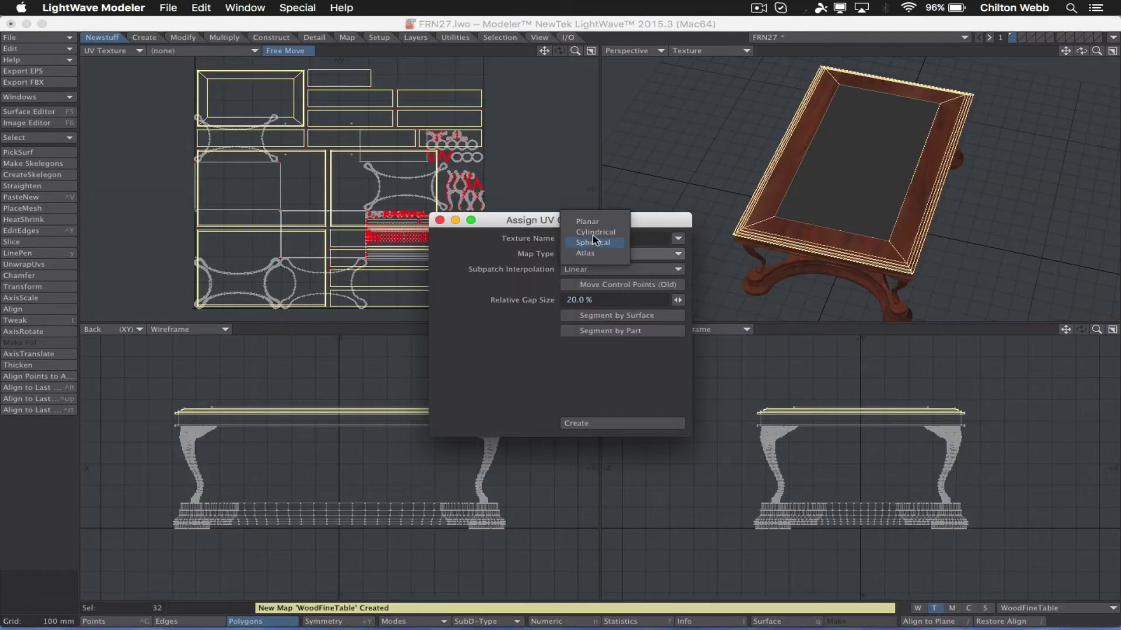
left_click(596, 223)
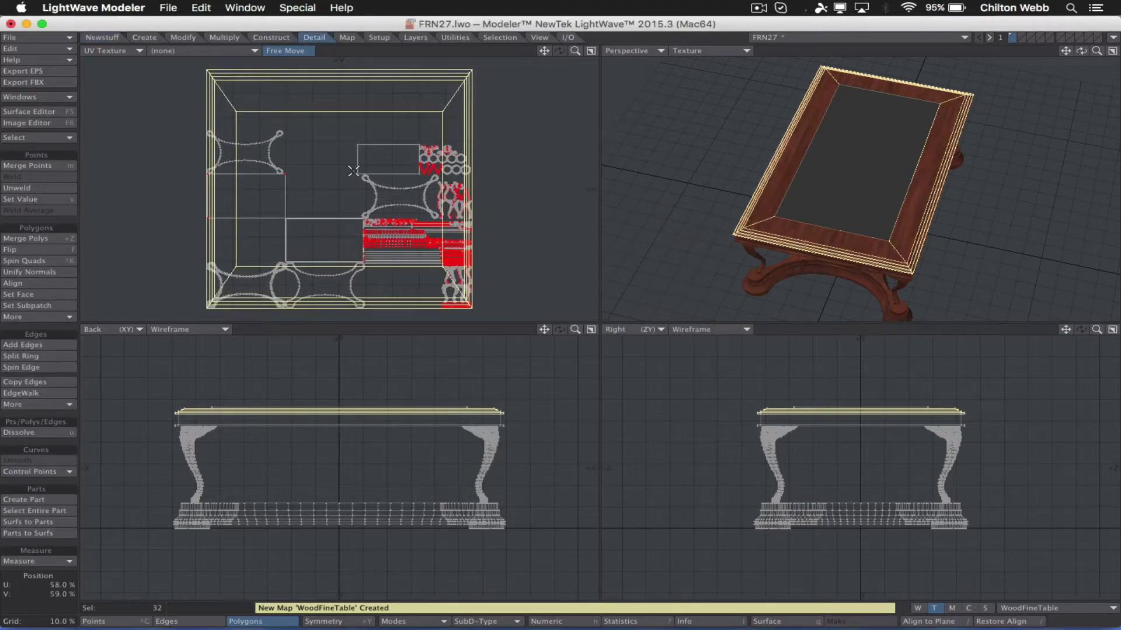
key("=")
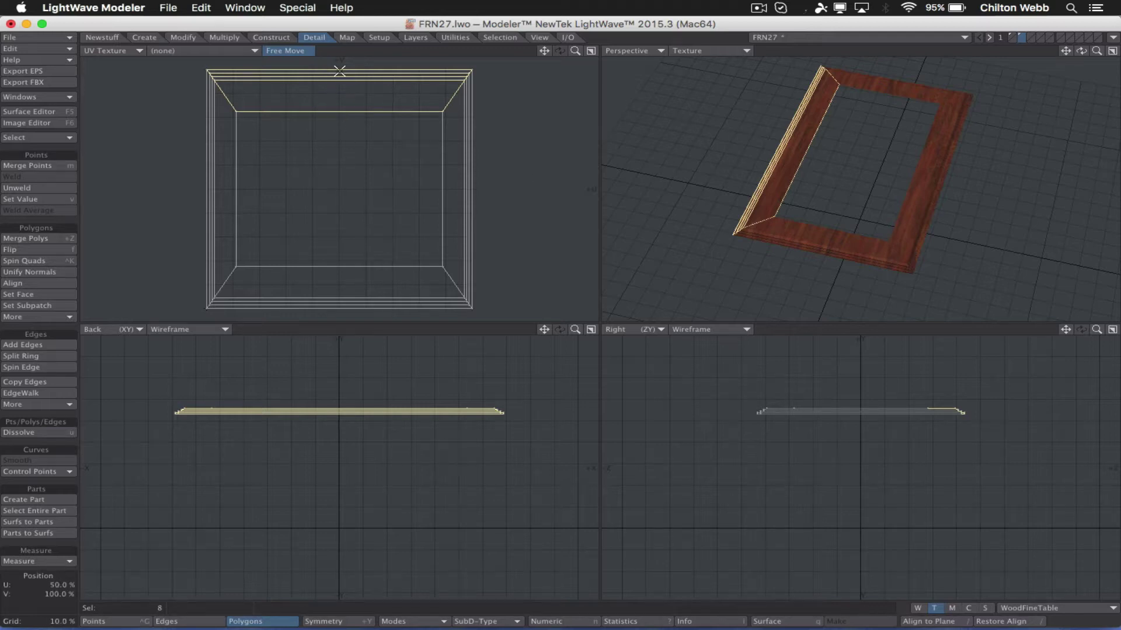
Stretch the frame's UVs narrower, then unhide the whole table and view it from above.
key("/")
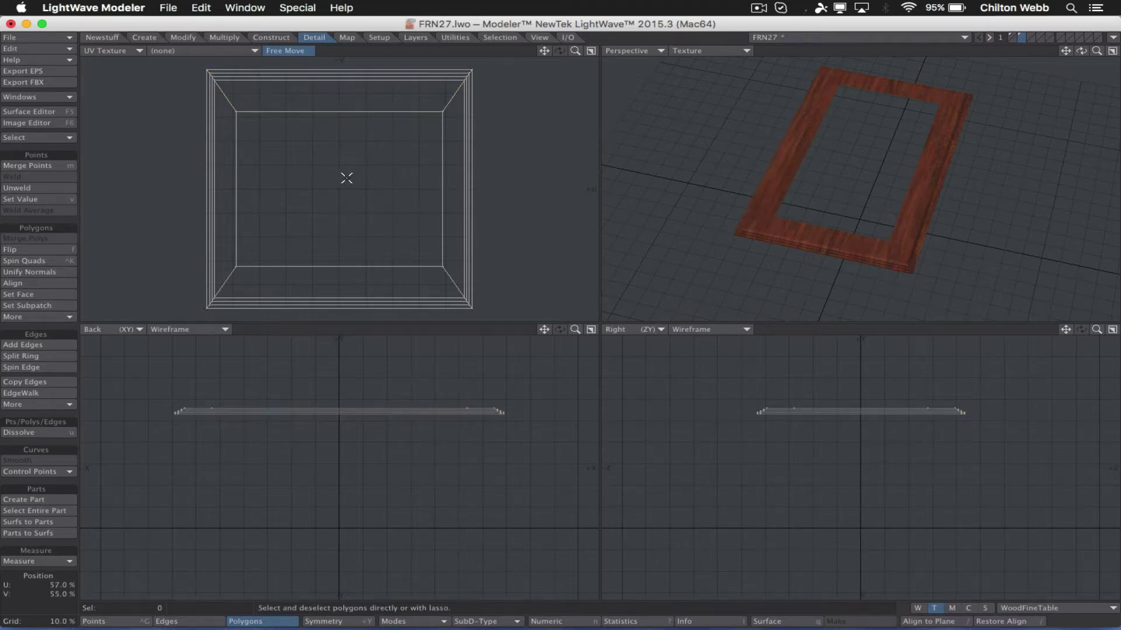
key("h")
left_click_drag(250, 177, 182, 193)
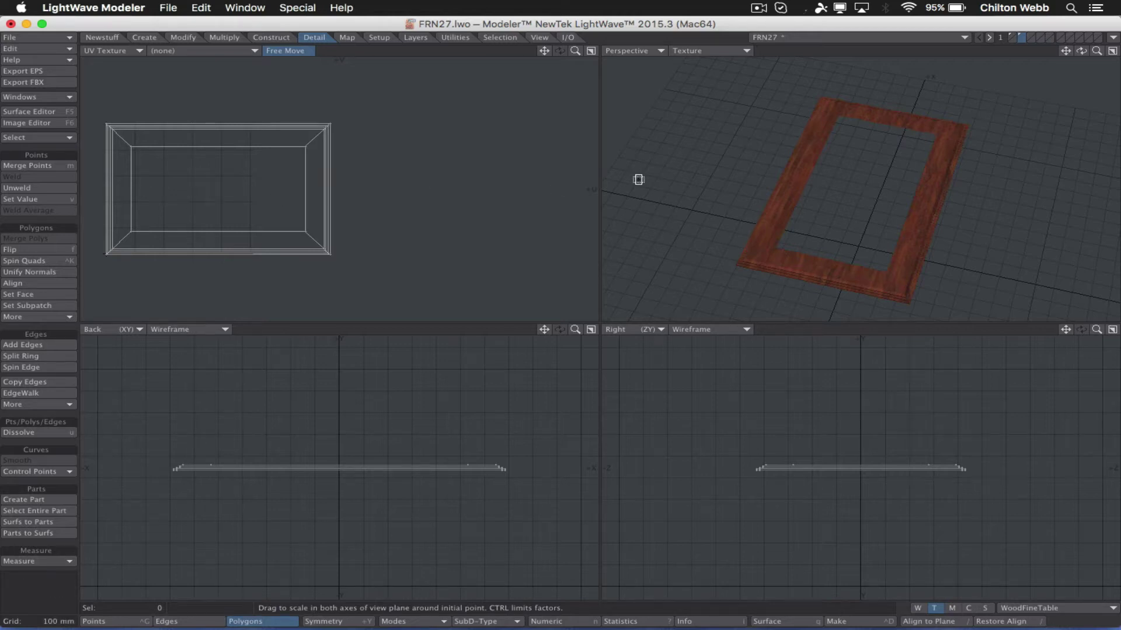
key("1")
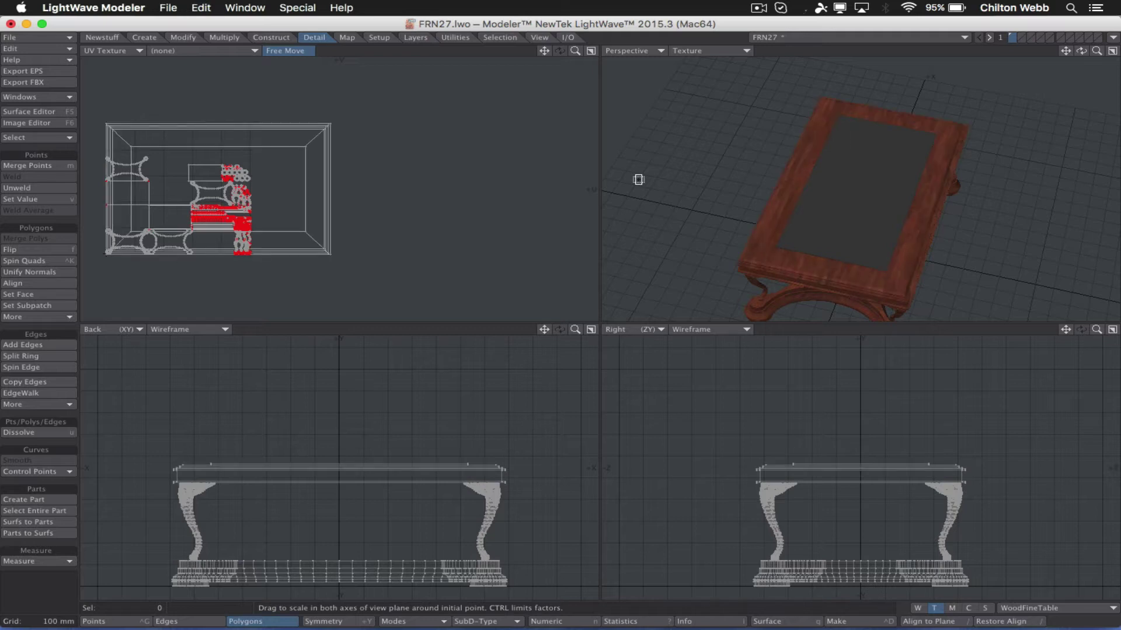
left_click_drag(821, 232, 895, 162, "alt")
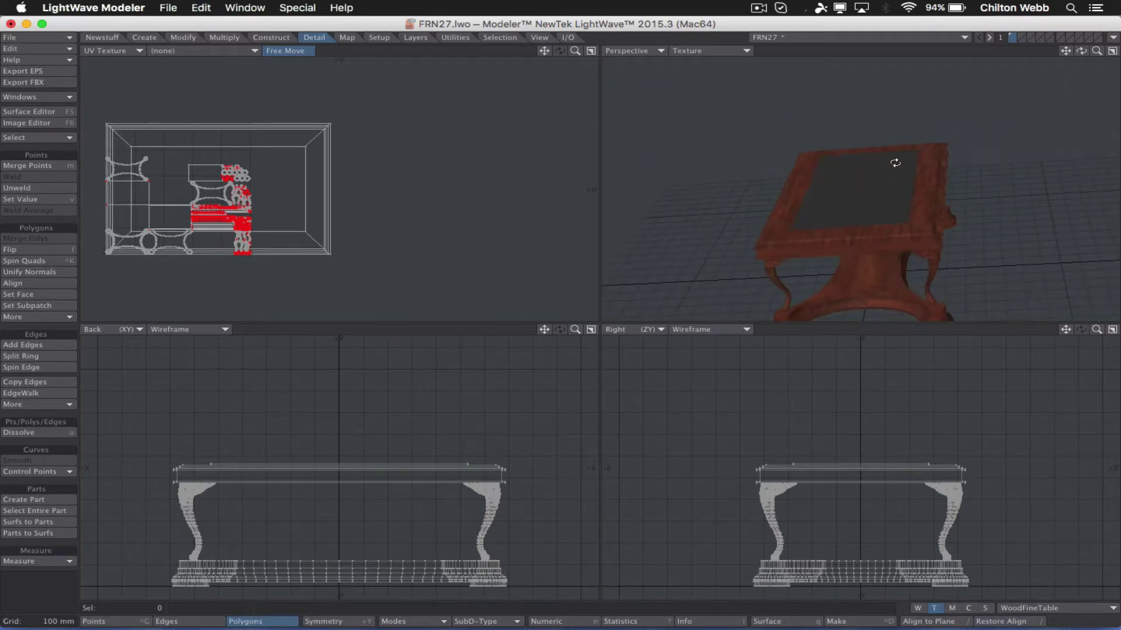
Place a fresh FRN27 table from the Project assets into the scene at the Hierarchy's top level.
key("super+Tab")
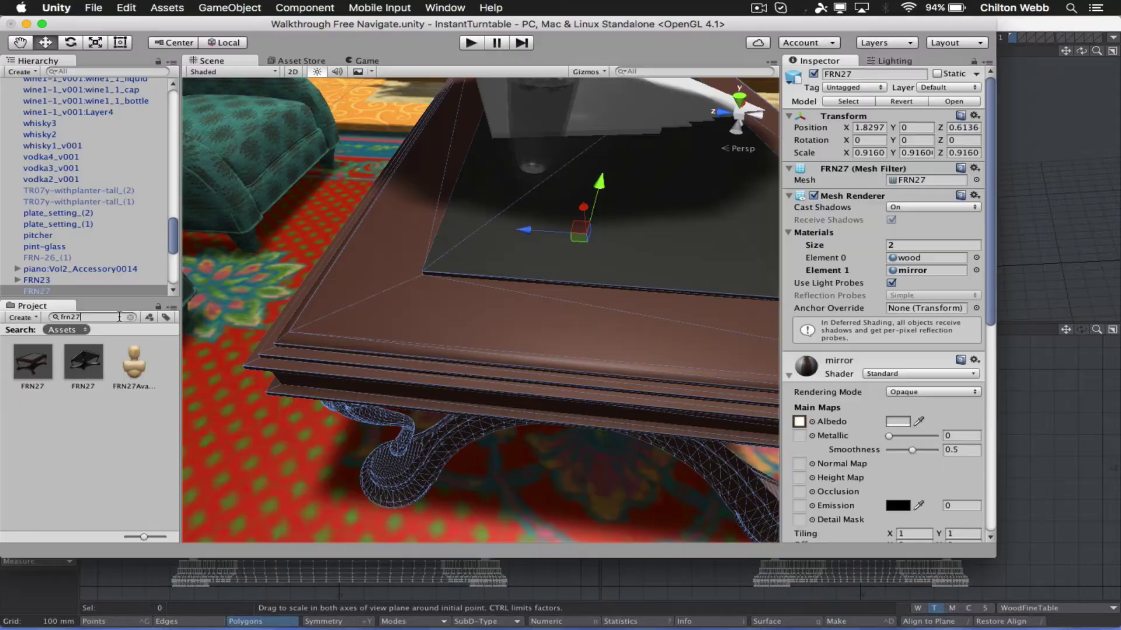
left_click(33, 362)
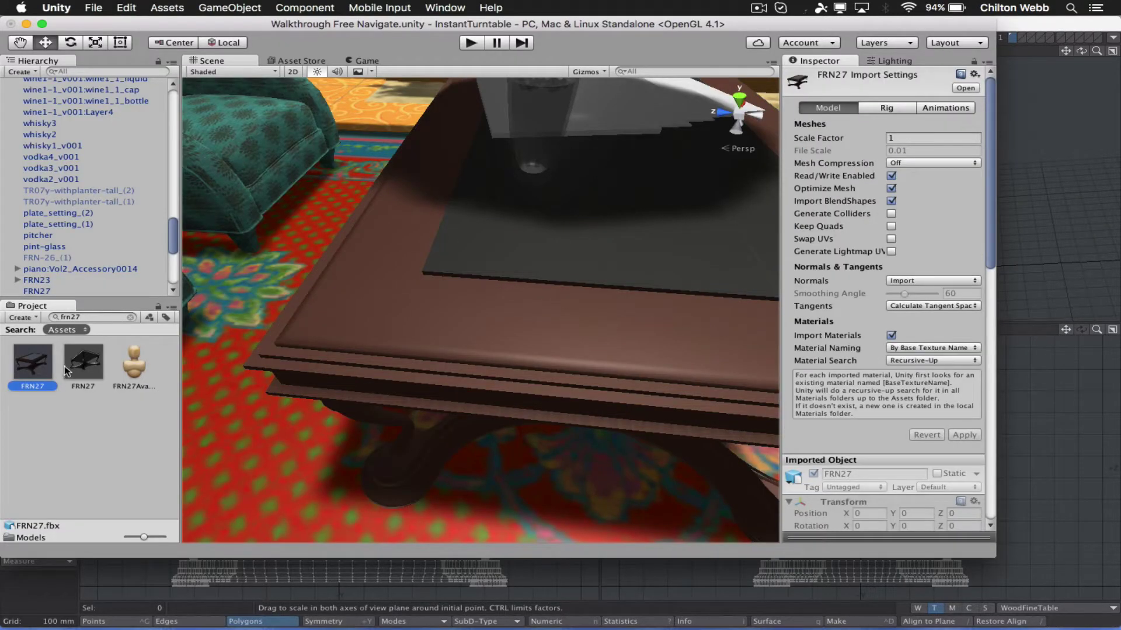
left_click(73, 365)
left_click(30, 360)
left_click_drag(30, 359, 74, 260)
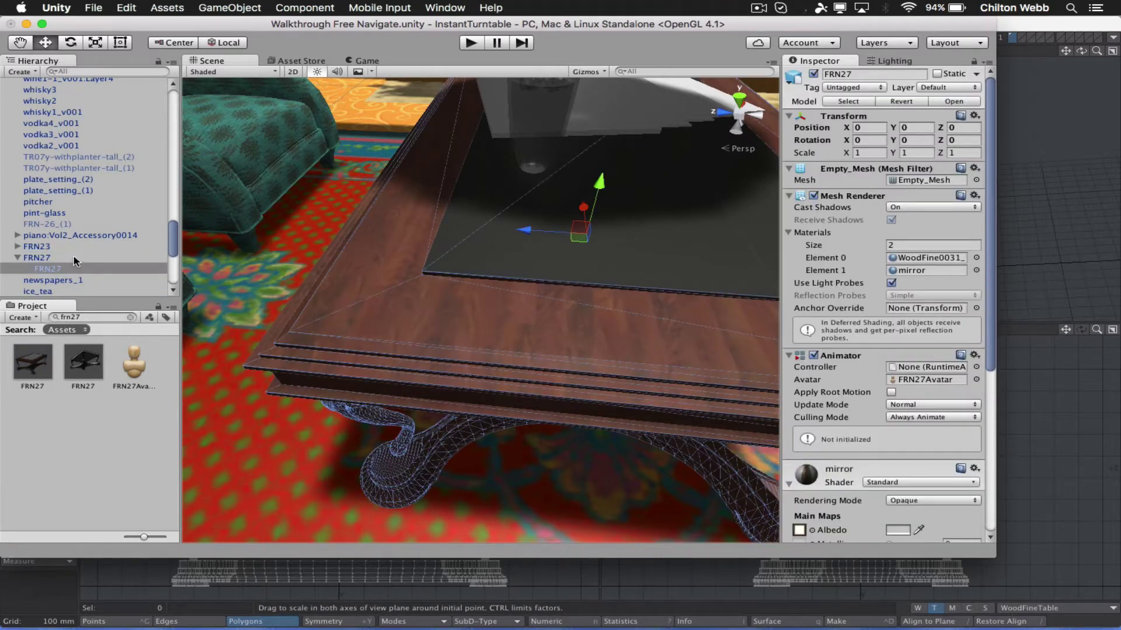
left_click(75, 260)
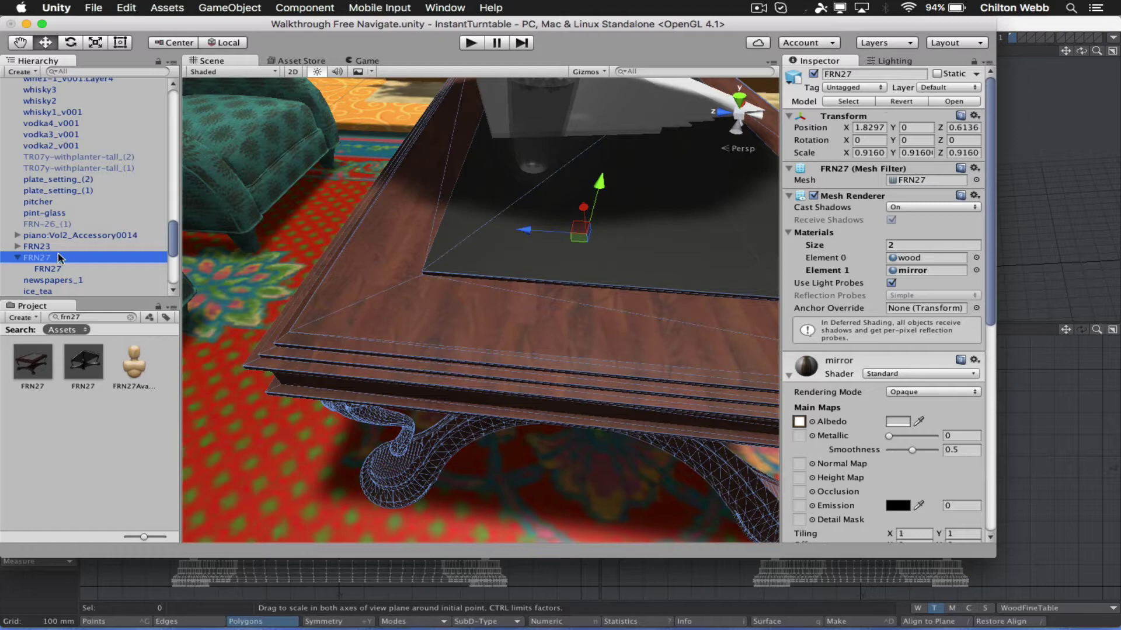
left_click_drag(48, 269, 62, 257)
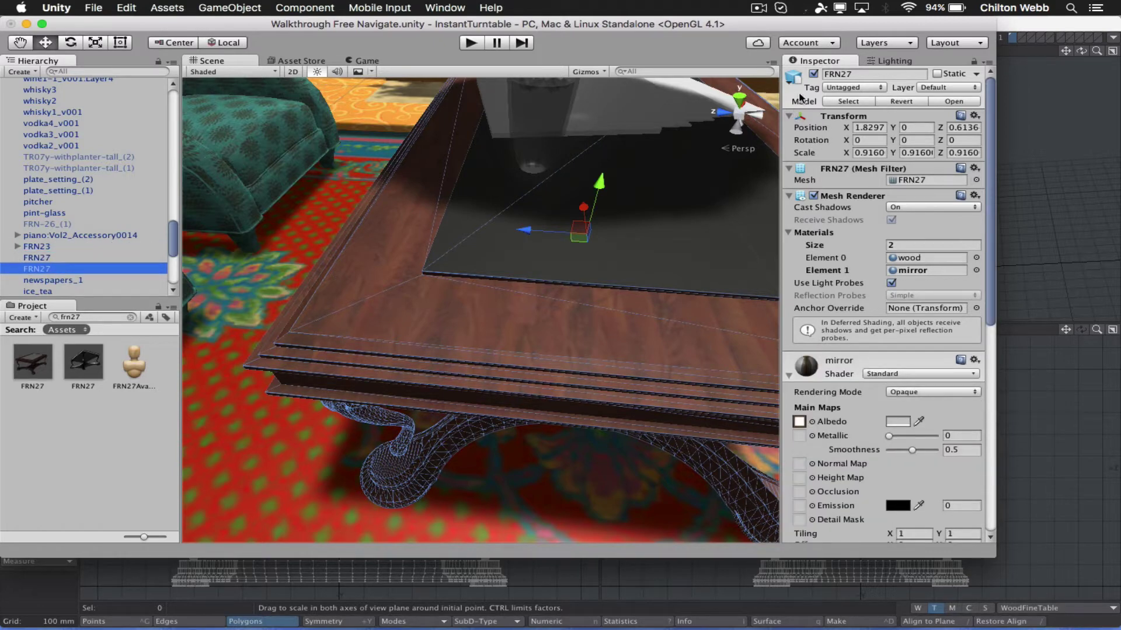
Disable the old mirror-topped FRN27 and orbit around the table to check the remapped wood grain.
left_click(813, 74)
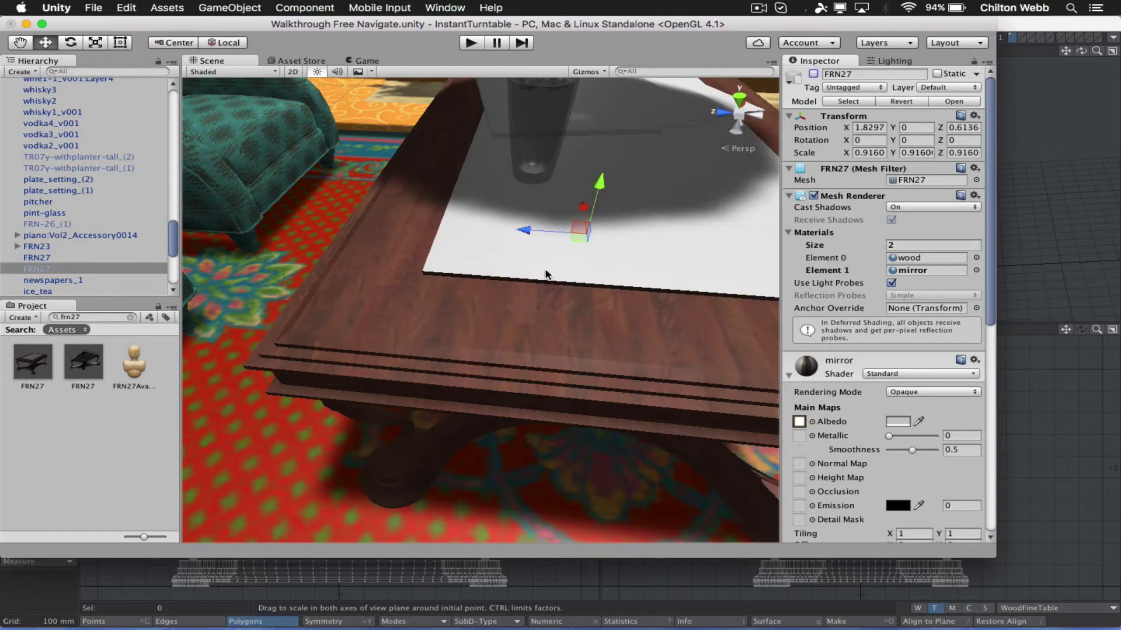
left_click_drag(439, 296, 354, 247, "alt")
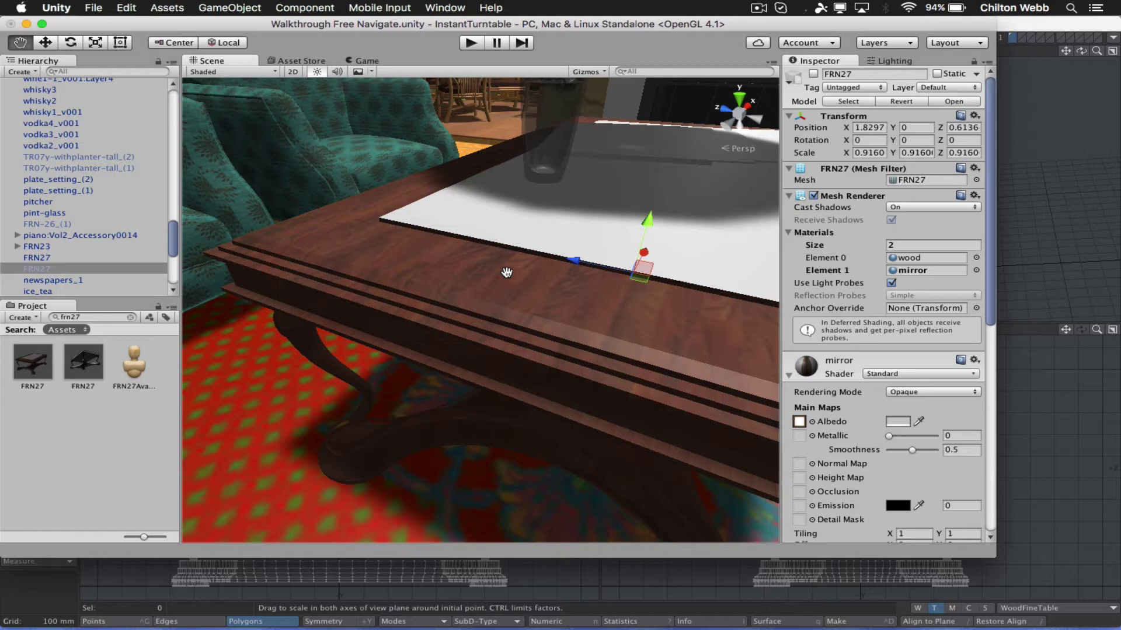
scroll(391, 255, "up", 3)
scroll(391, 256, "down", 5)
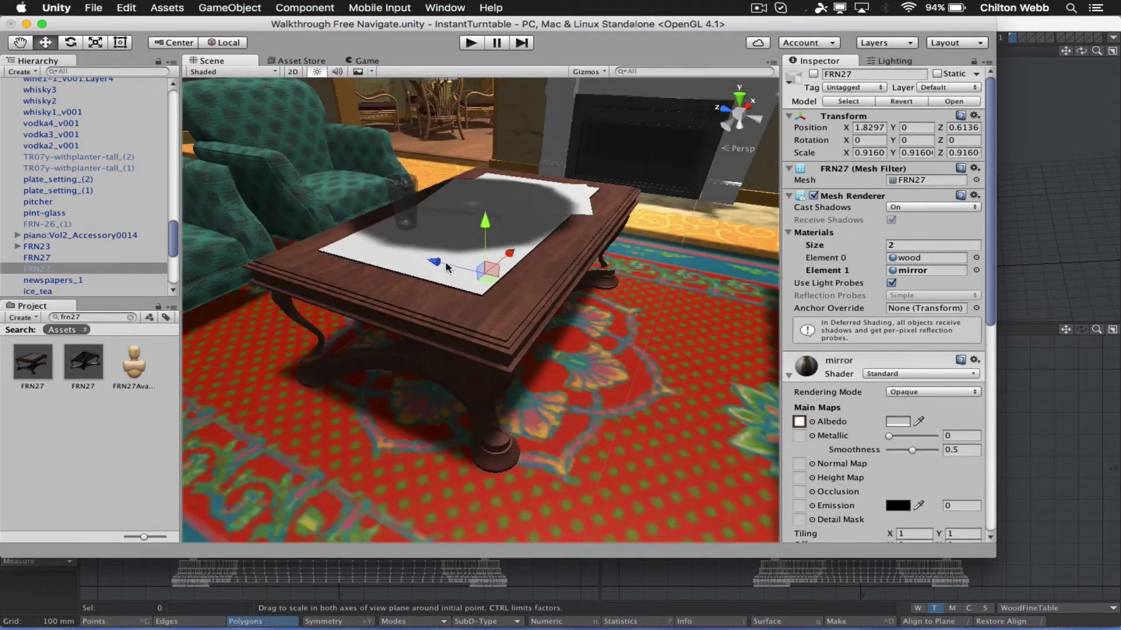
scroll(446, 268, "up", 6)
left_click_drag(446, 267, 554, 292, "alt")
Set FRN27's import Normals to Calculate with a 66° smoothing angle and apply, checking against the Safari tour.
key("super+Tab")
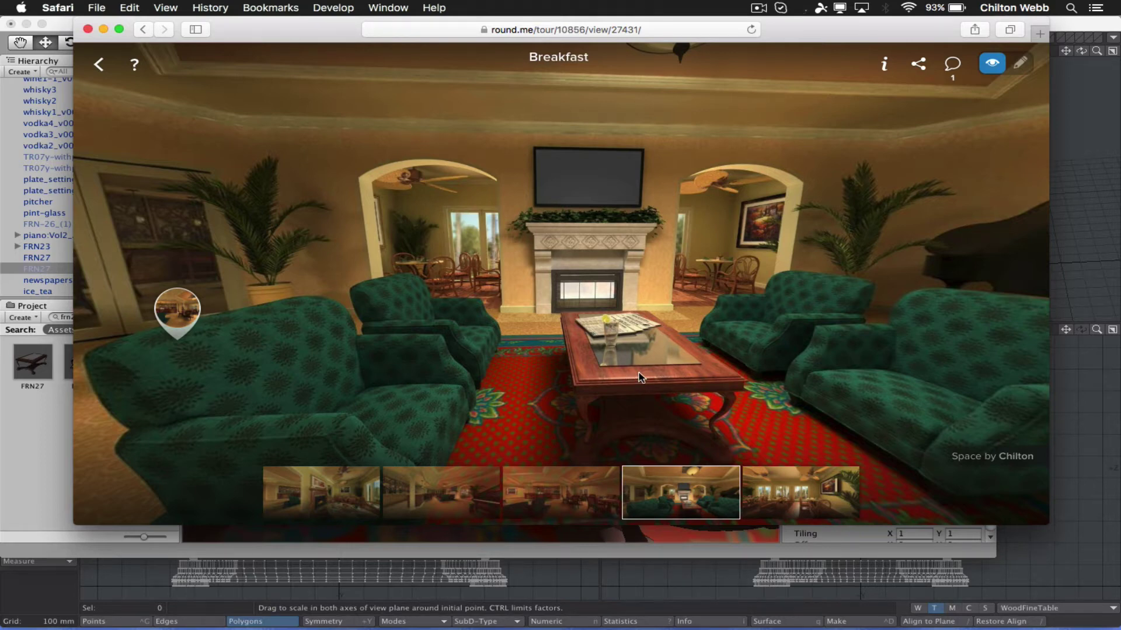
key("super+Tab")
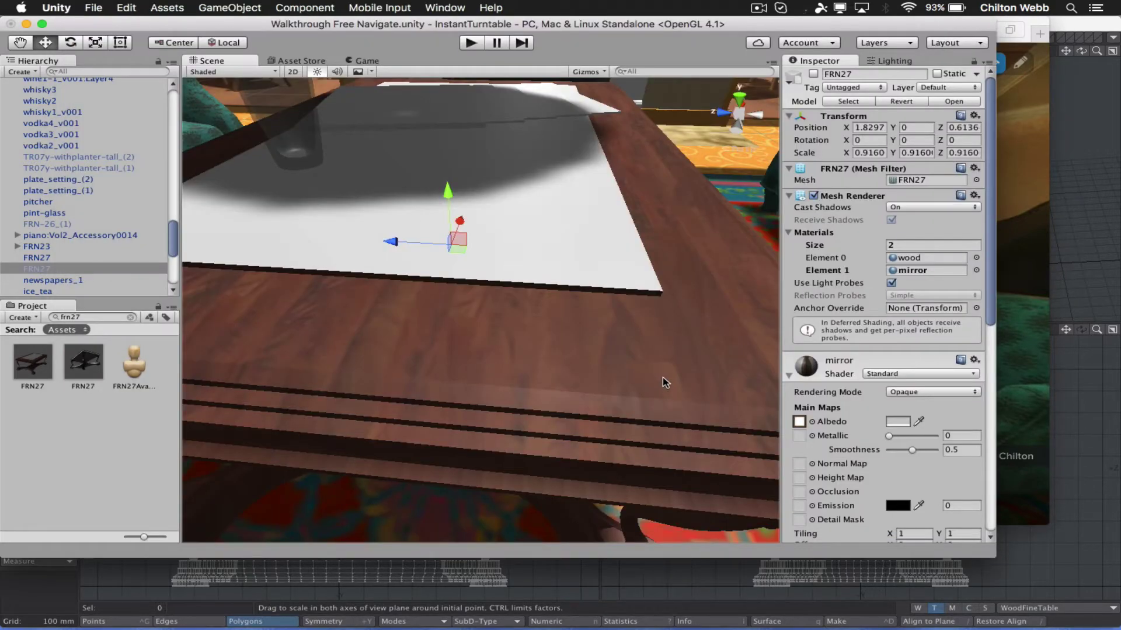
left_click(34, 363)
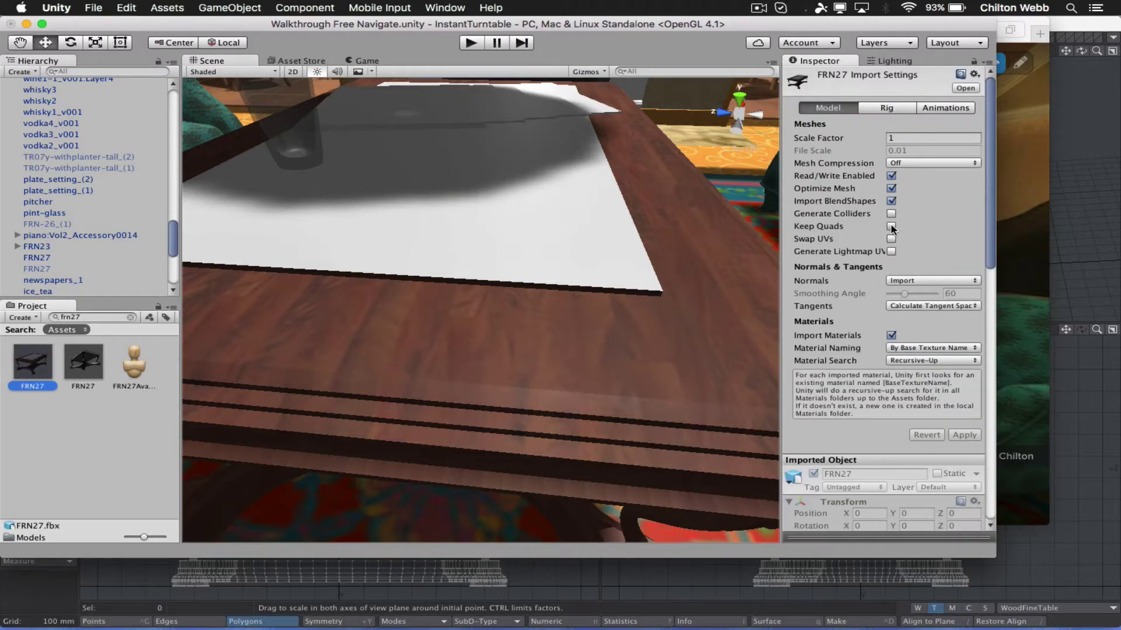
left_click(925, 279)
left_click(921, 293)
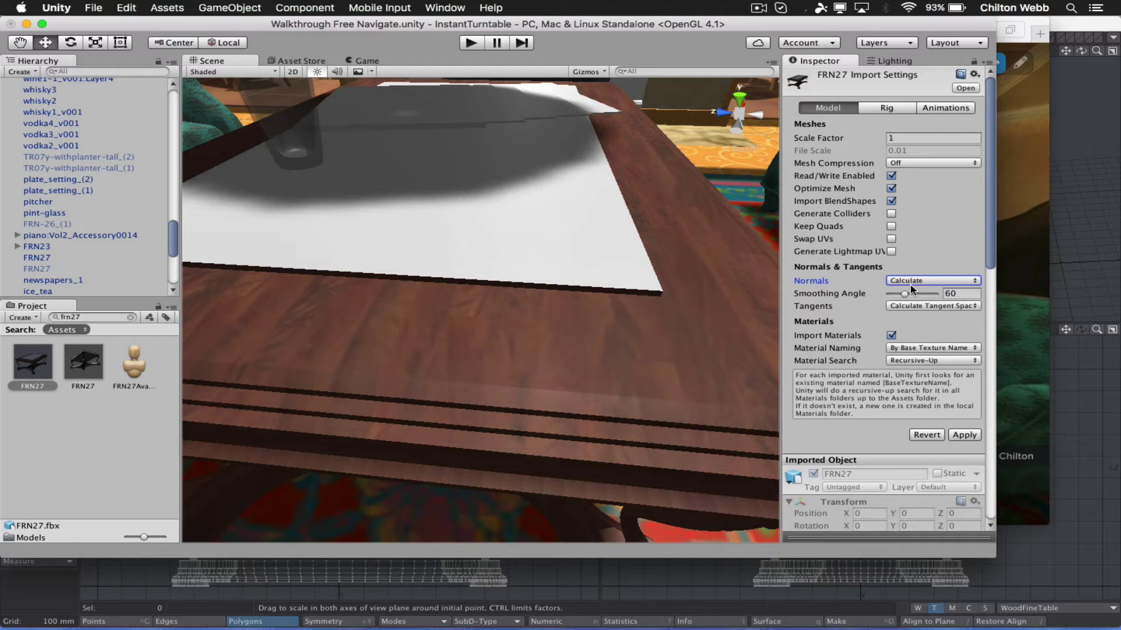
left_click_drag(904, 294, 908, 298)
left_click(965, 436)
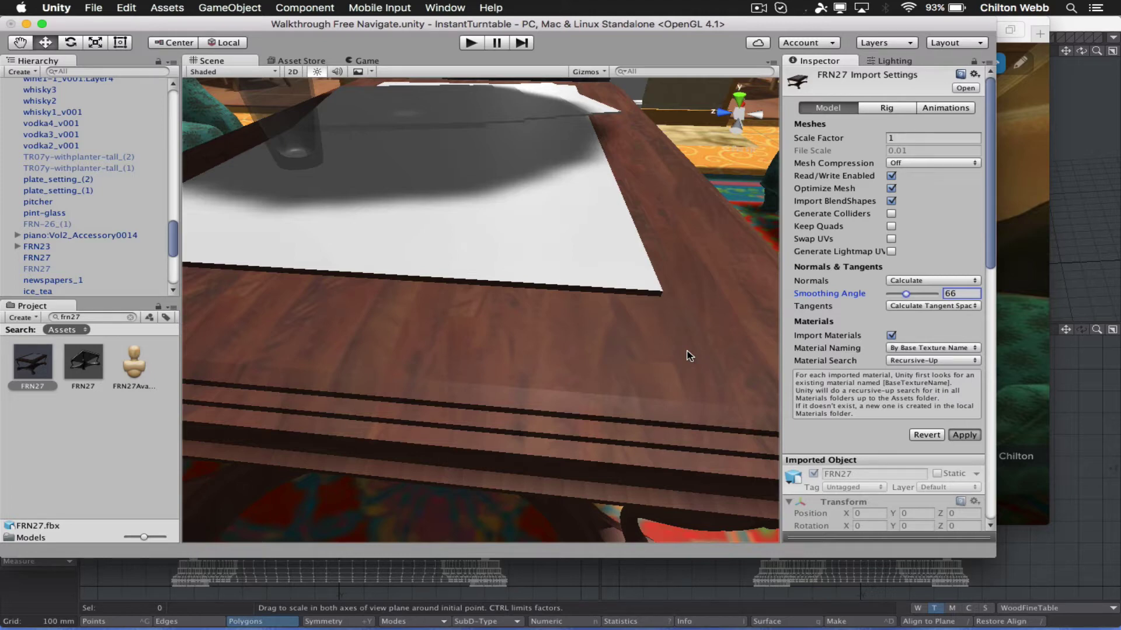
scroll(689, 356, "down", 5)
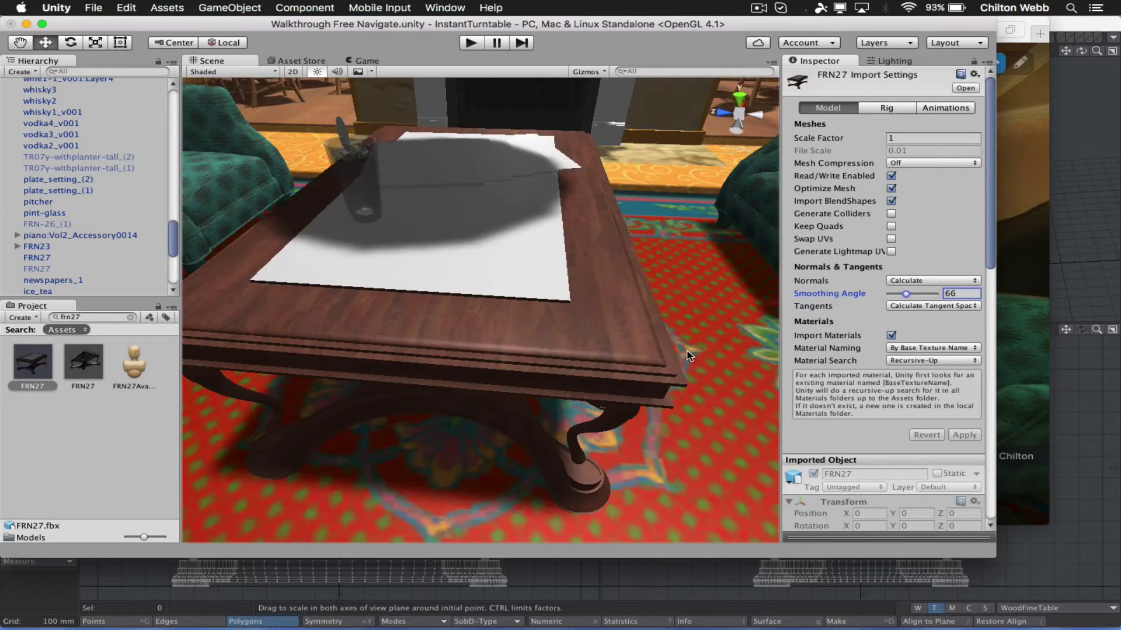
key("super+Tab")
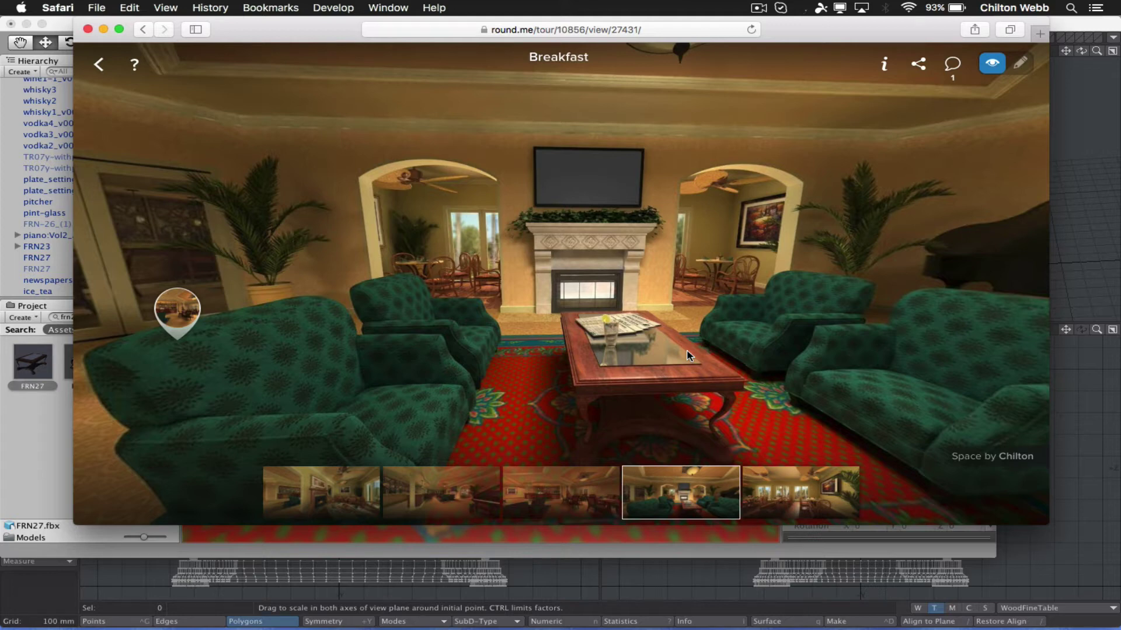
key("super+Tab")
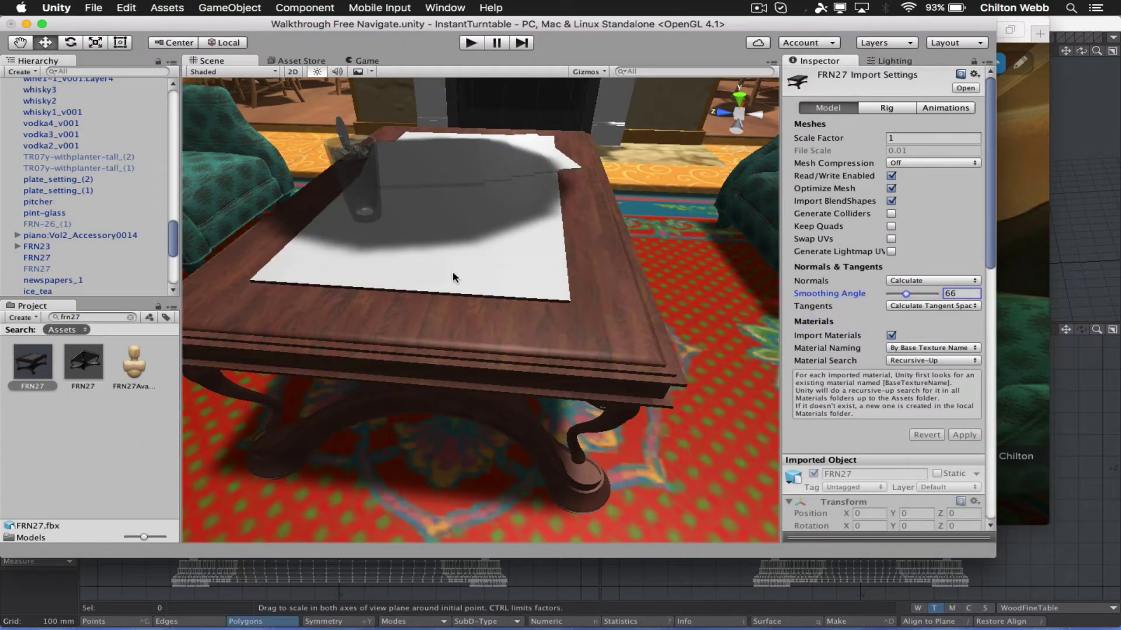
left_click(477, 260)
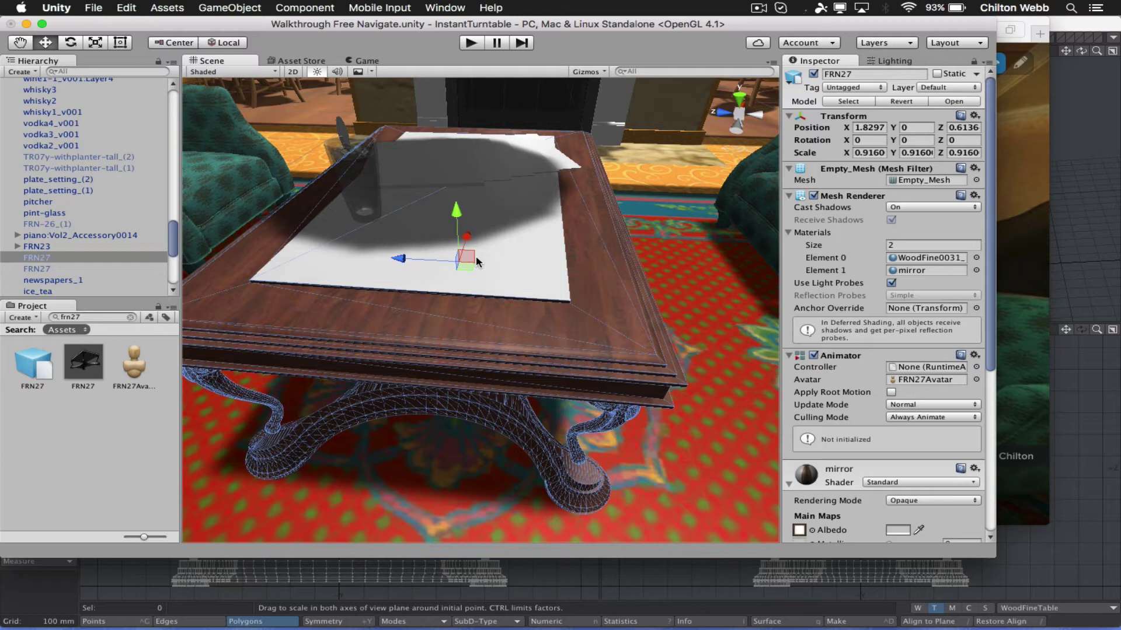
left_click(517, 267)
left_click(517, 268)
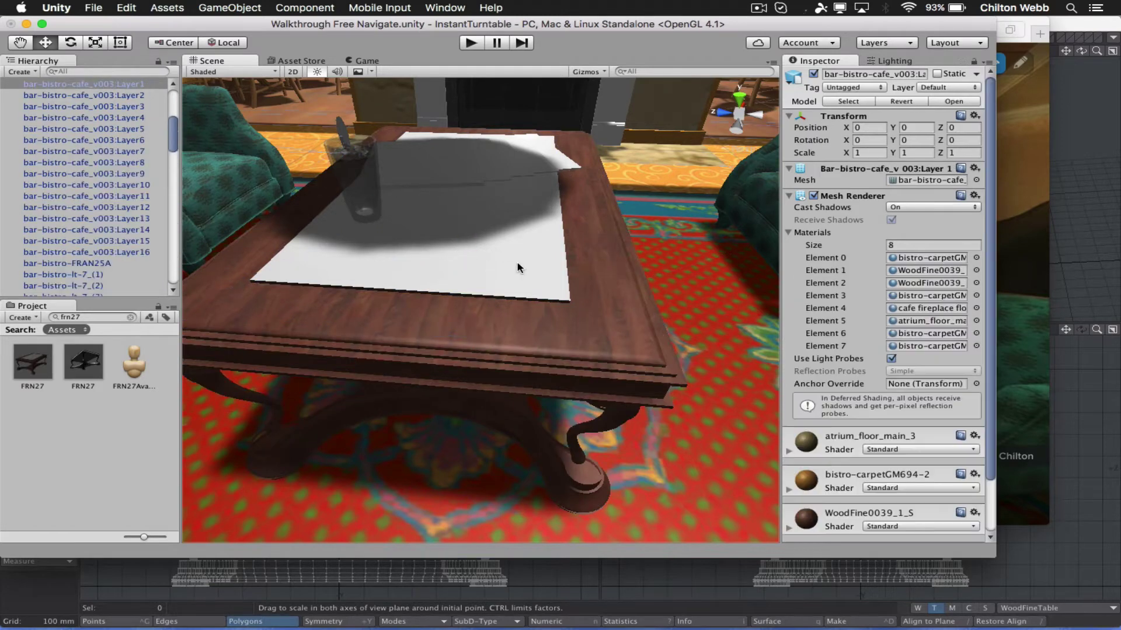
left_click(517, 268)
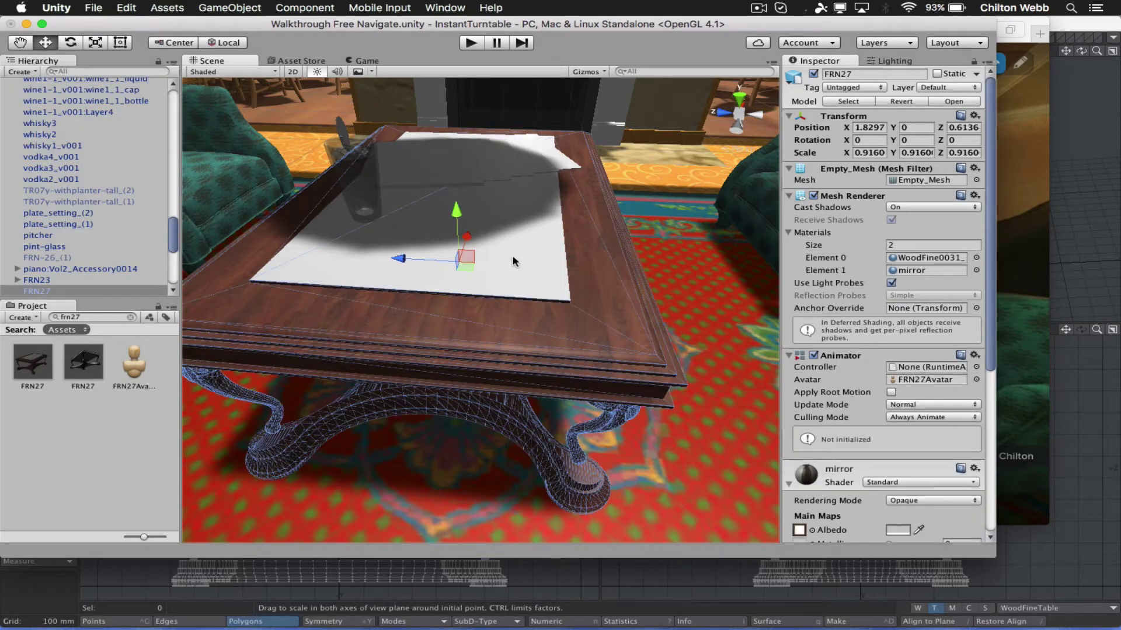
left_click(512, 260)
left_click(512, 261)
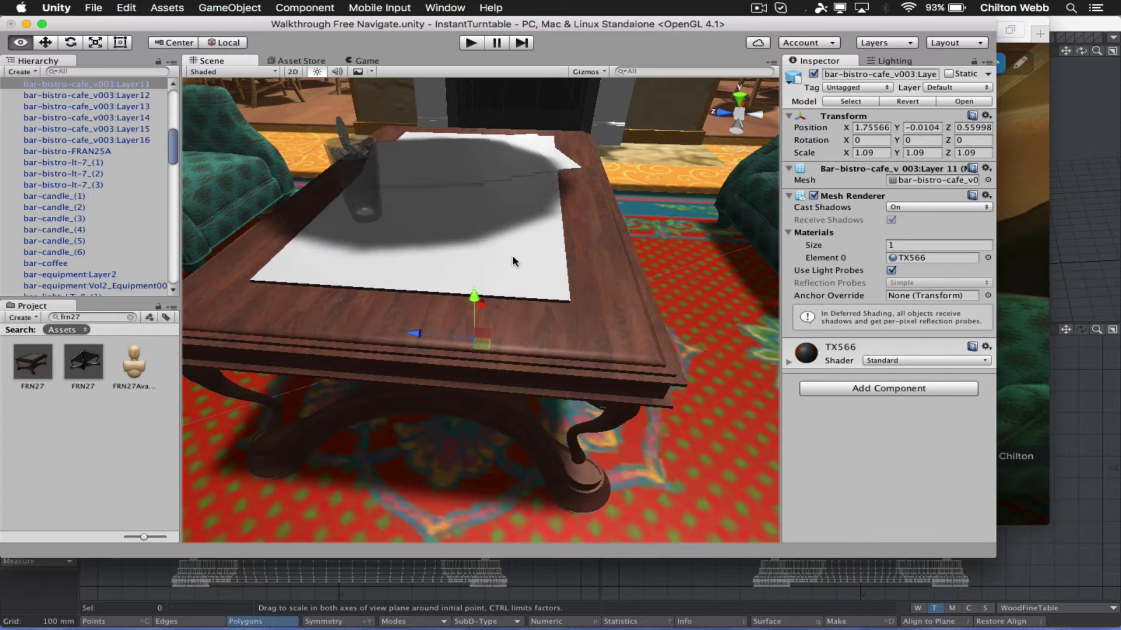
left_click_drag(513, 258, 639, 274, "alt")
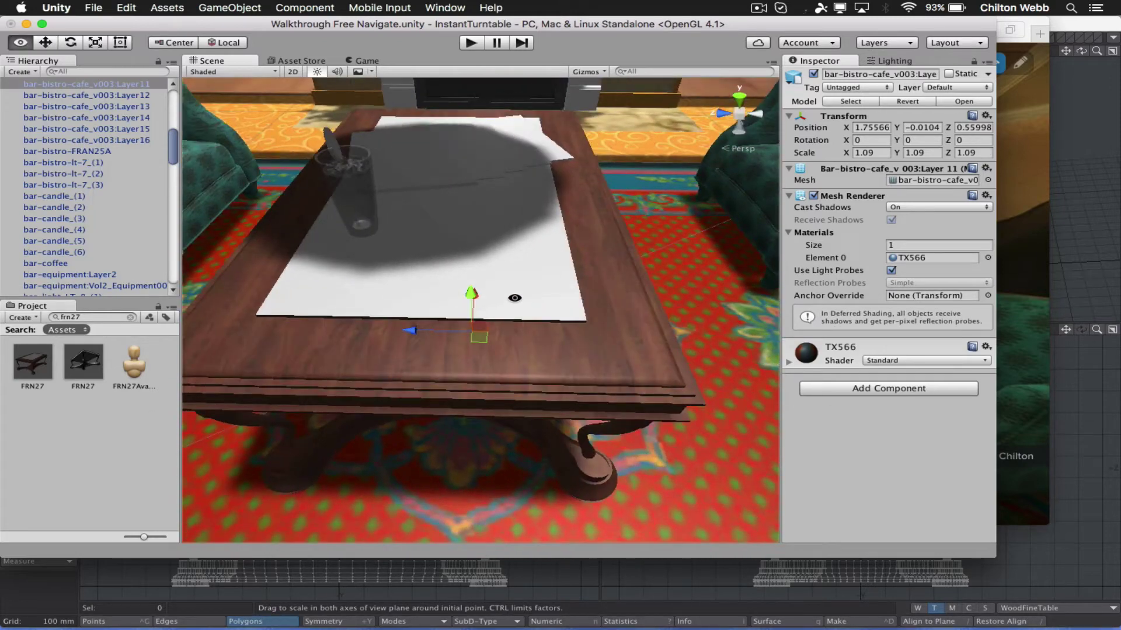
left_click(608, 315)
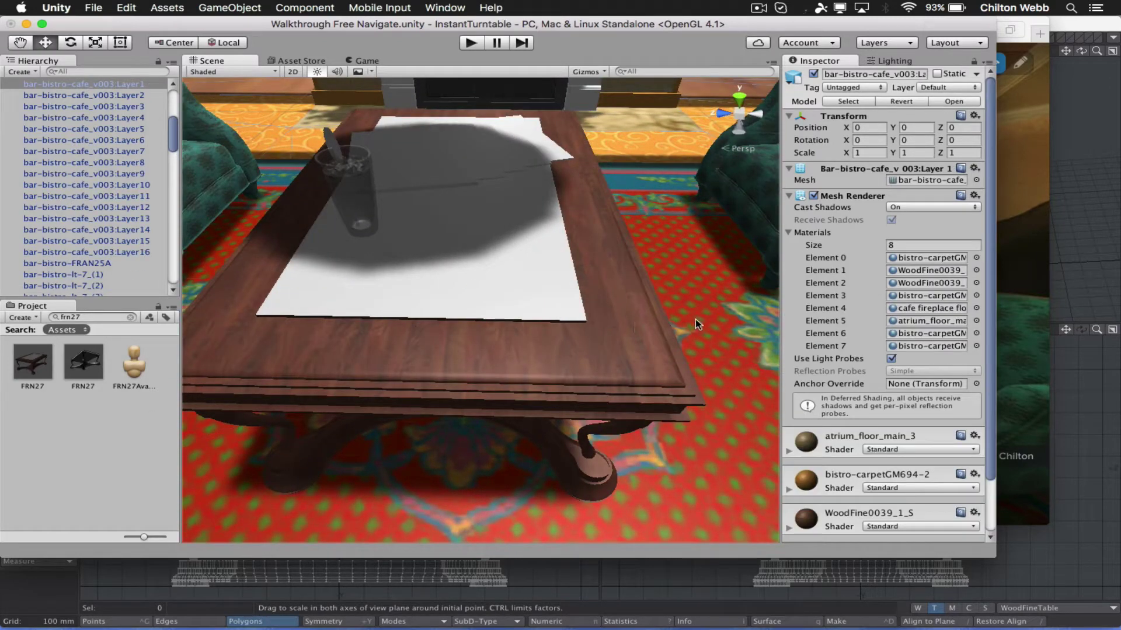
left_click_drag(625, 320, 474, 289, "alt")
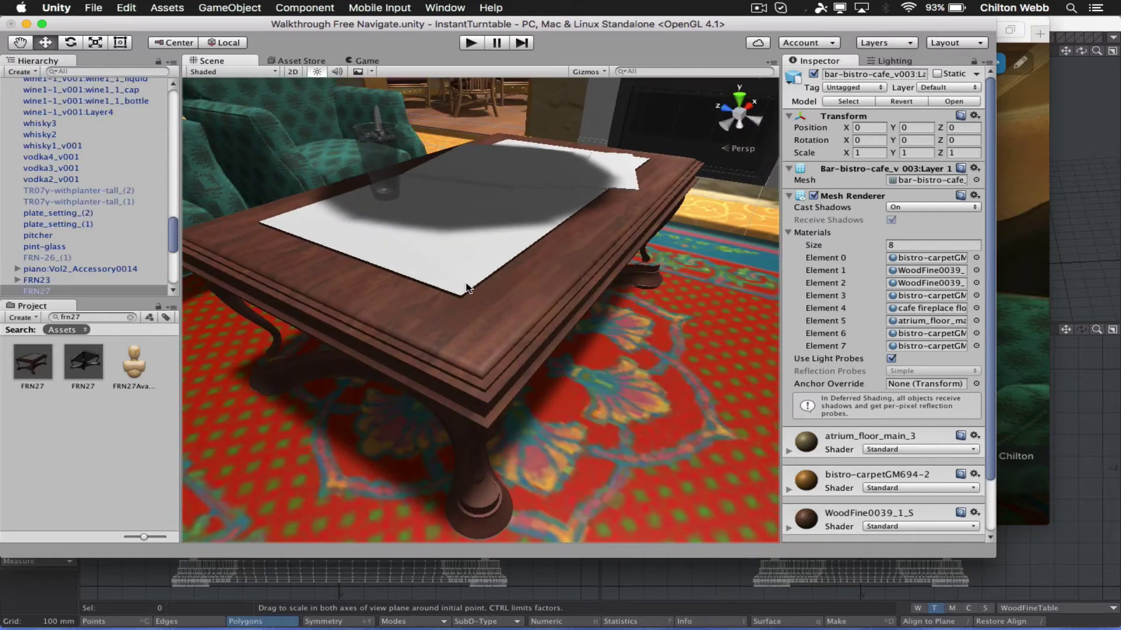
left_click(467, 287)
left_click(465, 267)
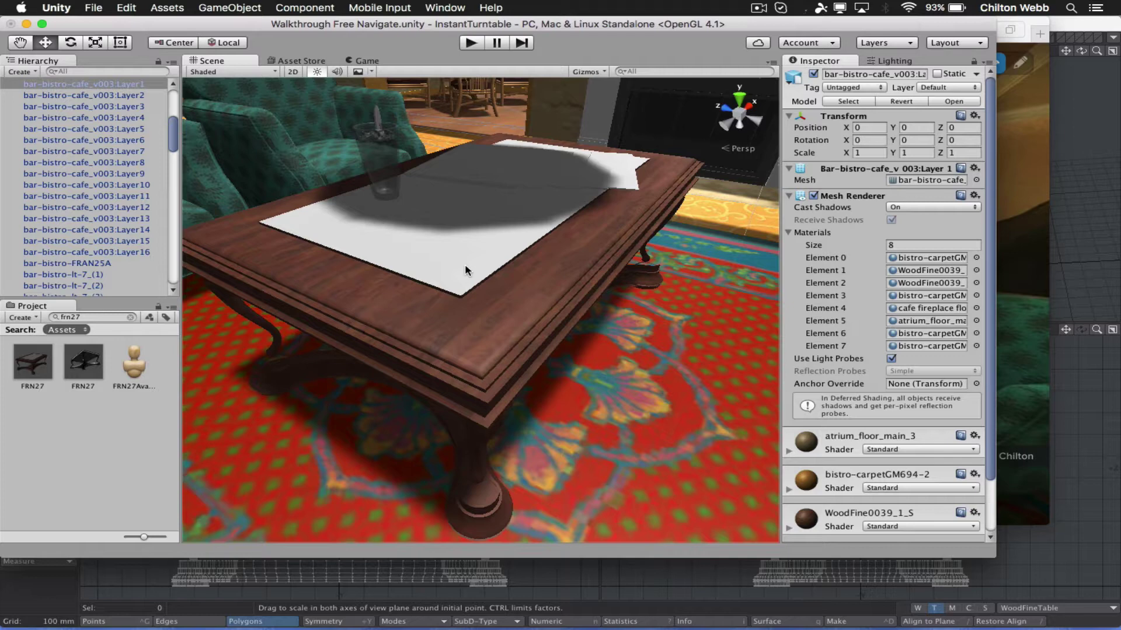
left_click(480, 309)
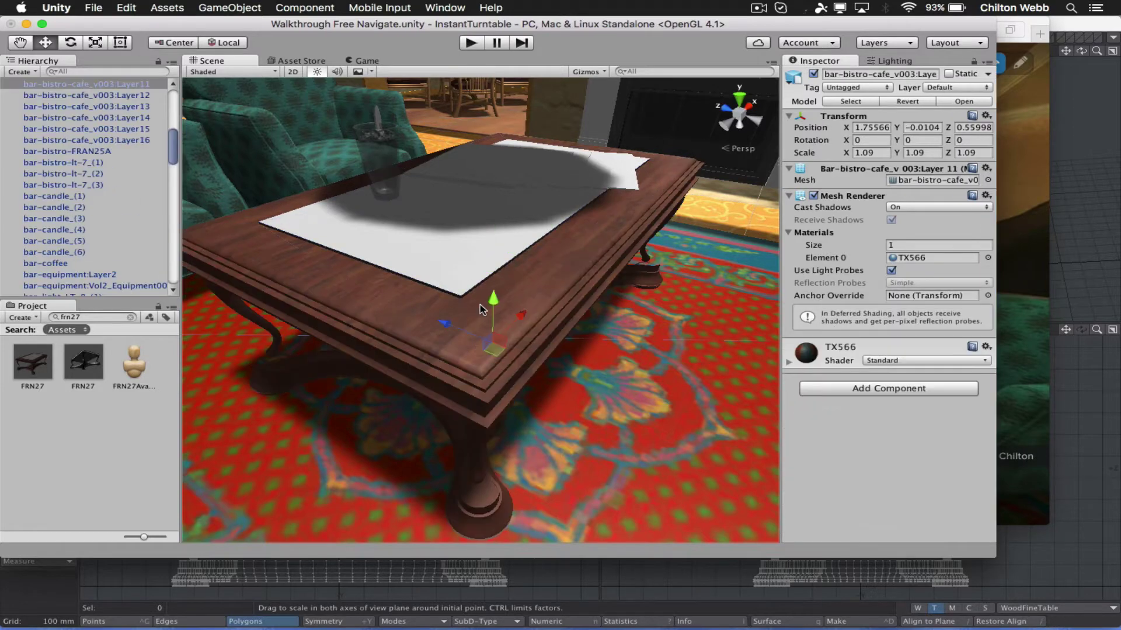
left_click(384, 288)
left_click(384, 289)
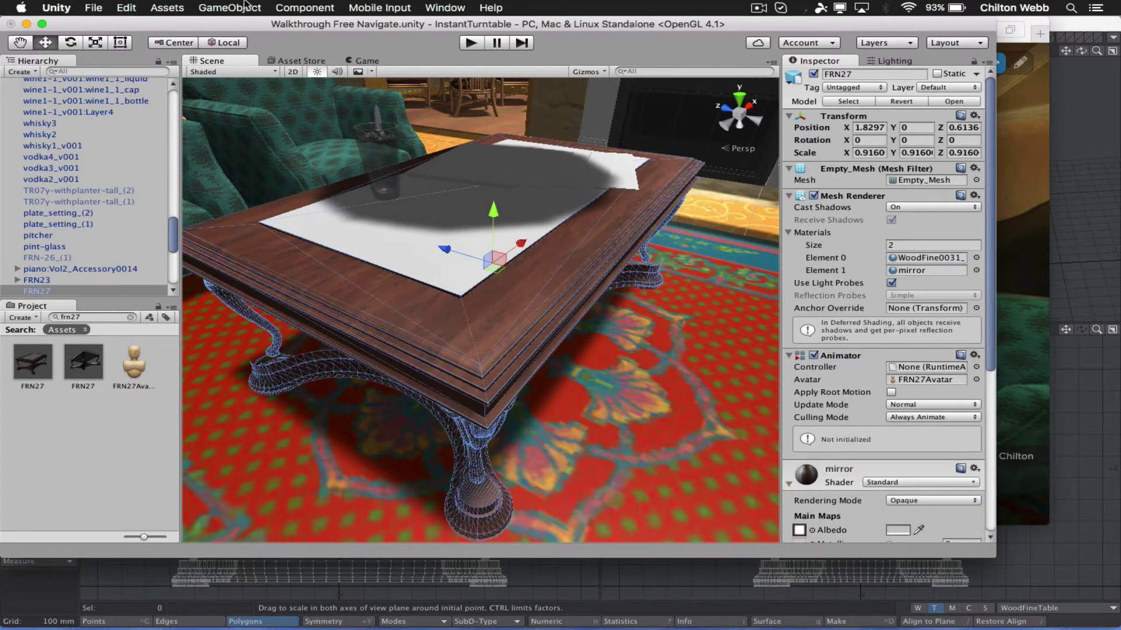
Add a 3D Plane via the GameObject menu and raise it just above the coffee tabletop.
left_click(245, 5)
mouse_move(259, 51)
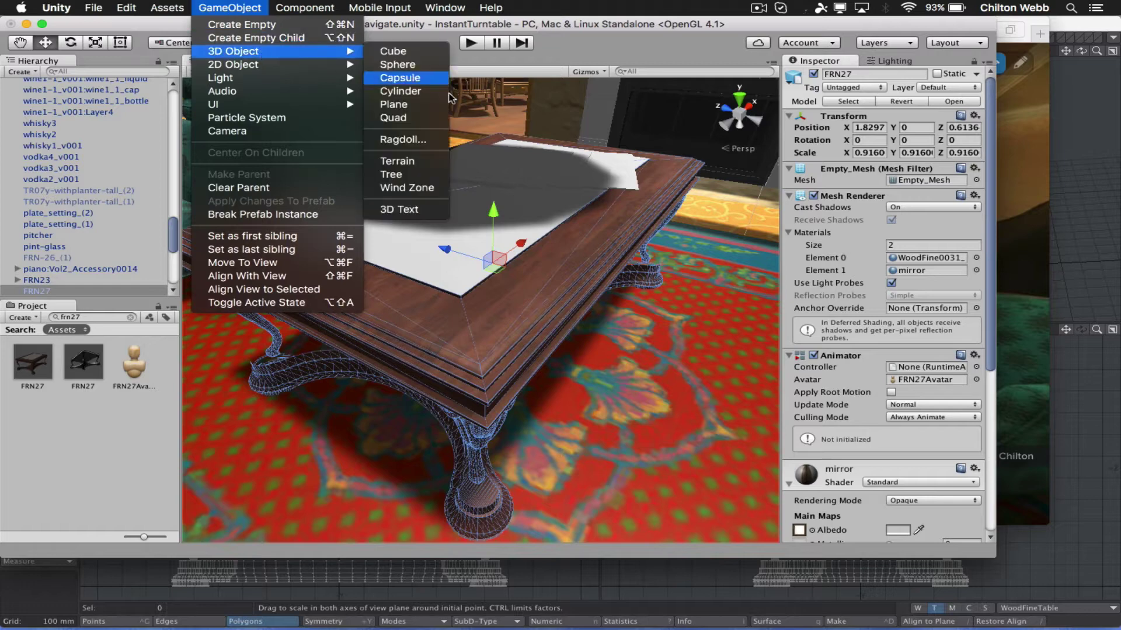
left_click(403, 104)
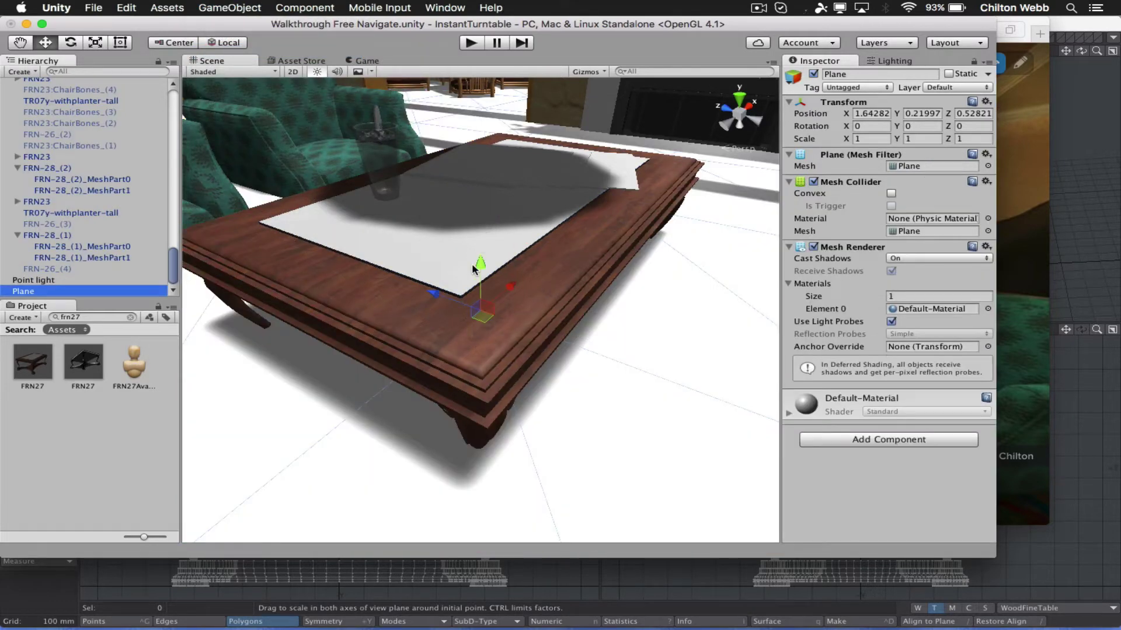
left_click_drag(476, 265, 499, 200)
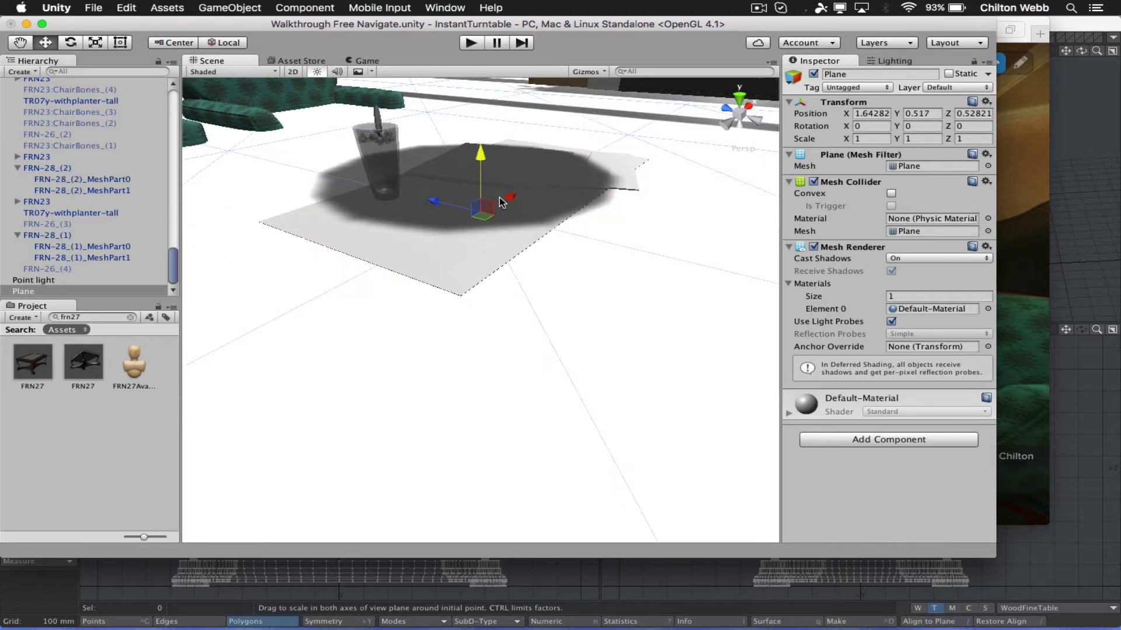
Scale the plane down to about 0.098 × 0.053 to fit the tabletop.
key("r")
left_click_drag(433, 202, 441, 205)
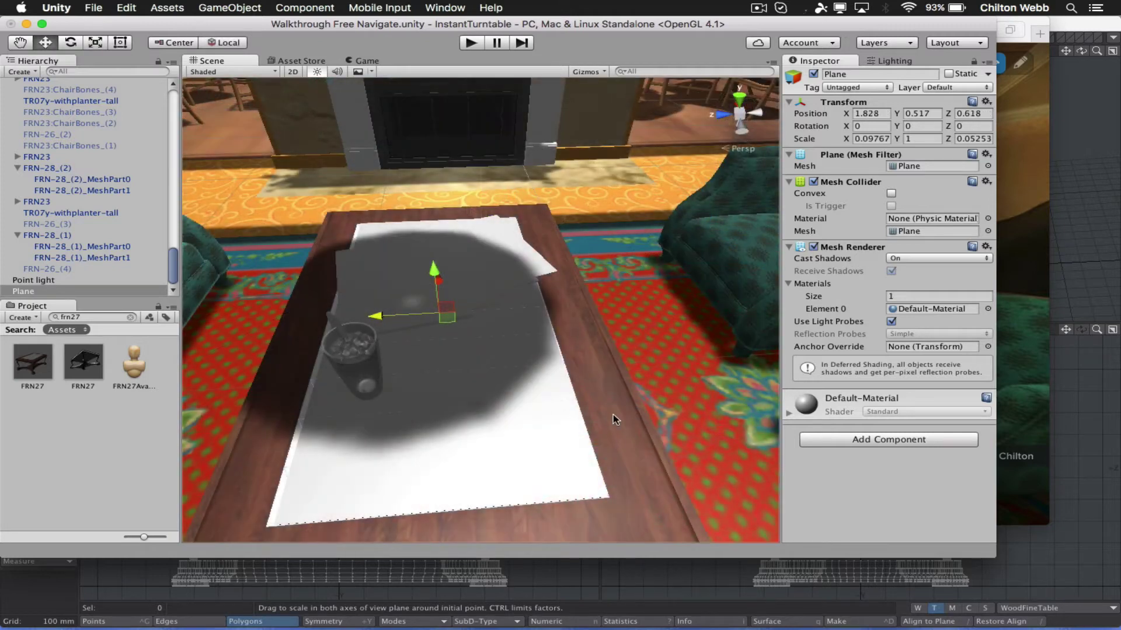
left_click(612, 414)
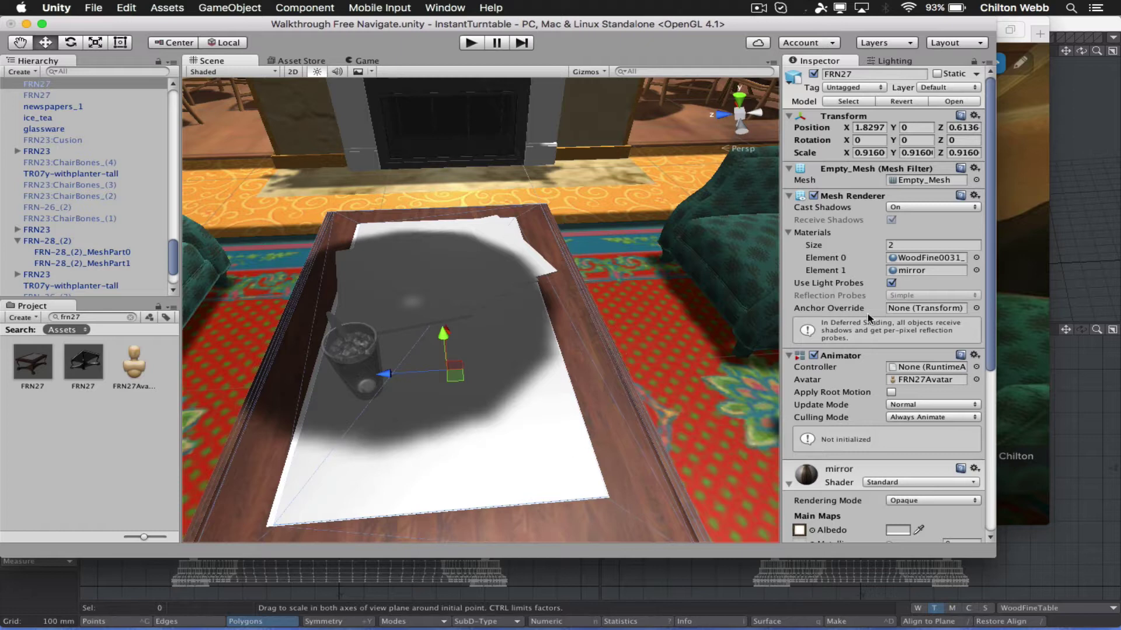
Cut the FRN27 Mesh Renderer's Materials size to 1, leaving only the WoodFine wood material.
left_click(904, 244)
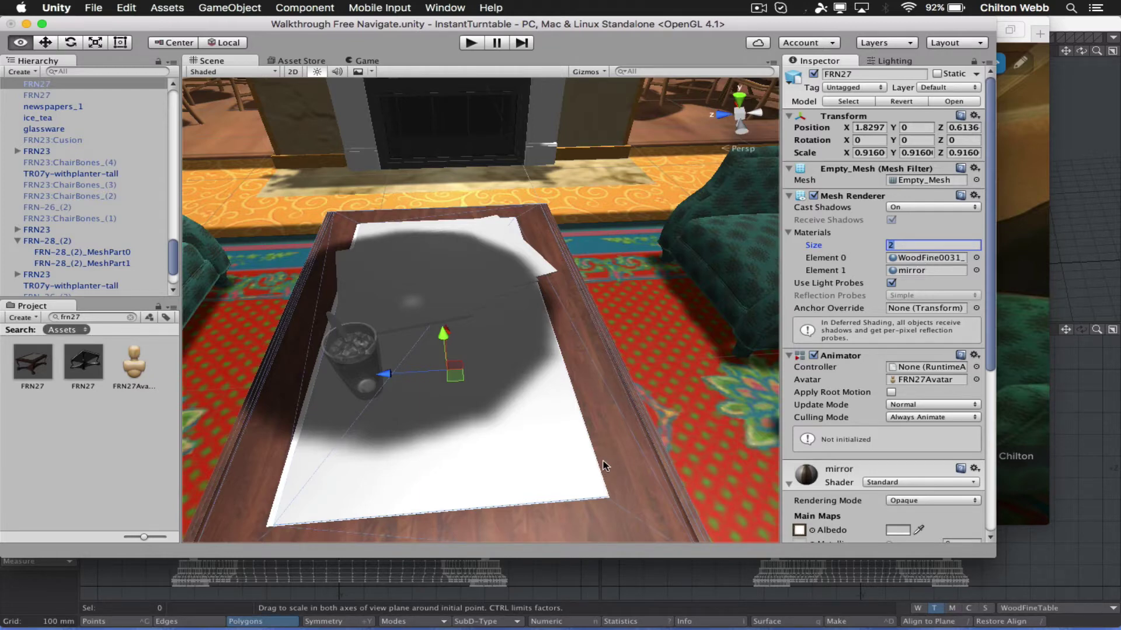
left_click_drag(586, 435, 541, 427, "alt")
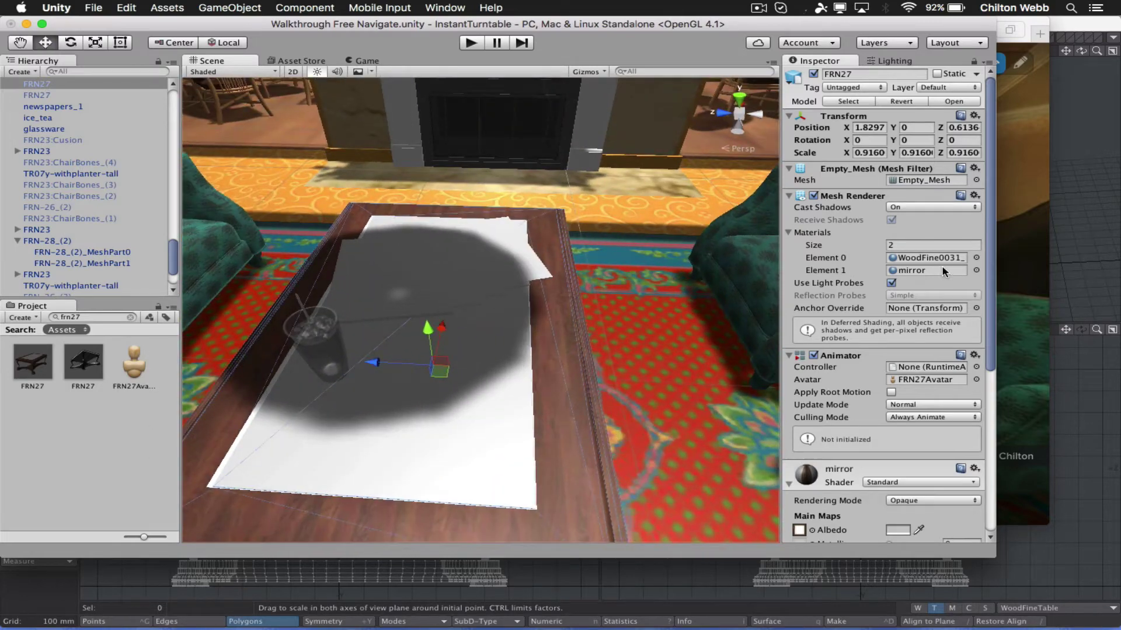
left_click(927, 245)
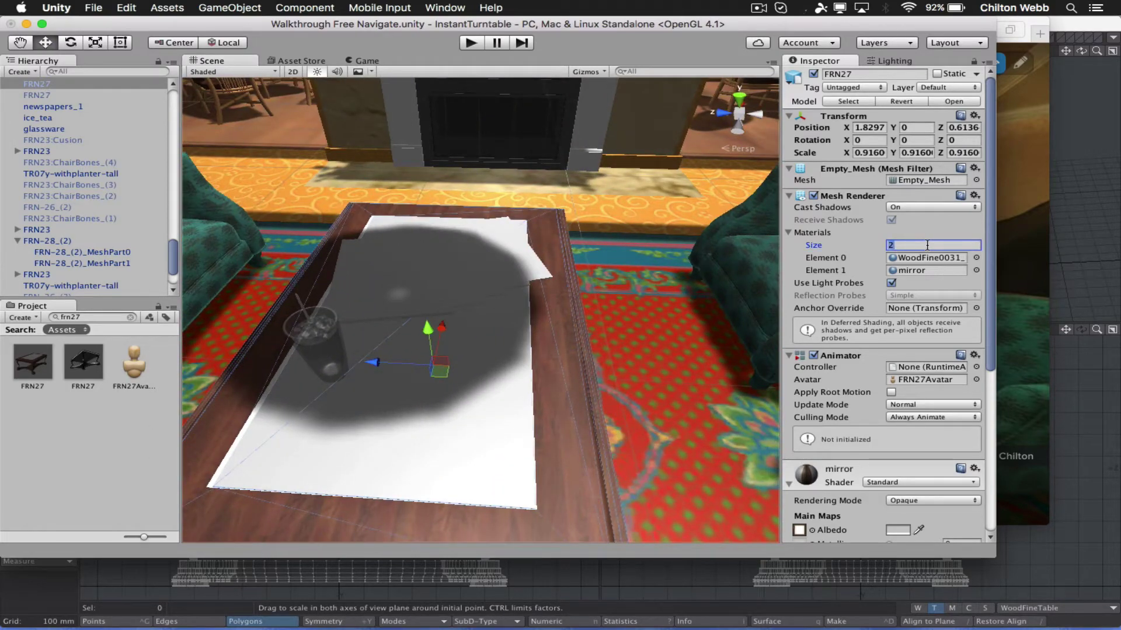
type("1")
key("Return")
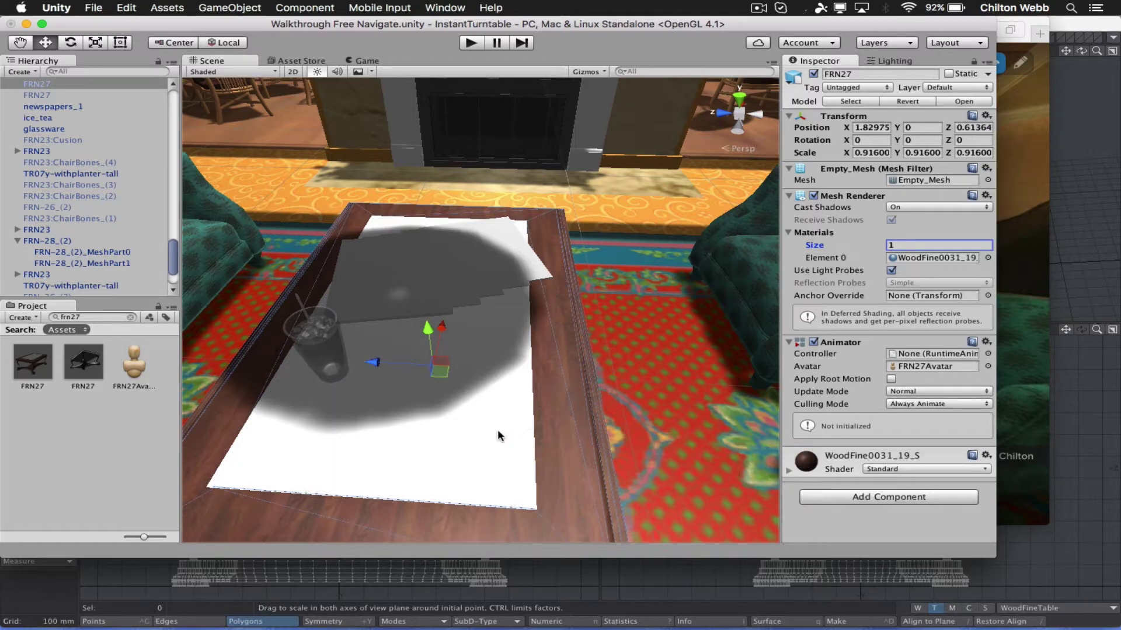
left_click(457, 439)
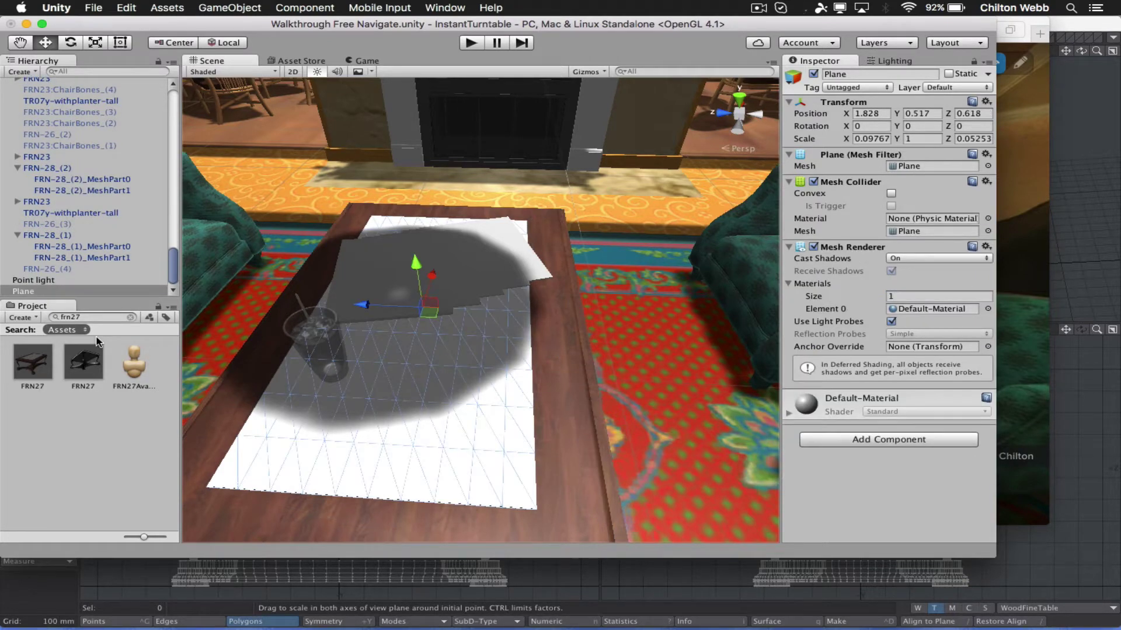
Clear the Project search and collapse the Models and Textures folders, leaving Scripts expanded.
left_click(130, 317)
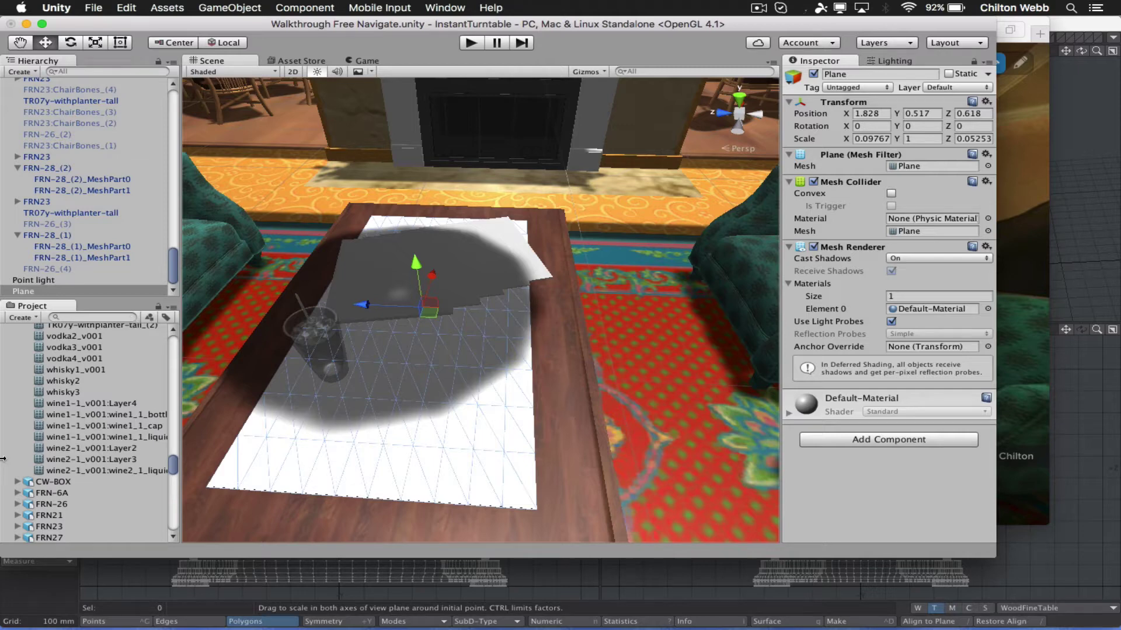
scroll(100, 485, "down", 15)
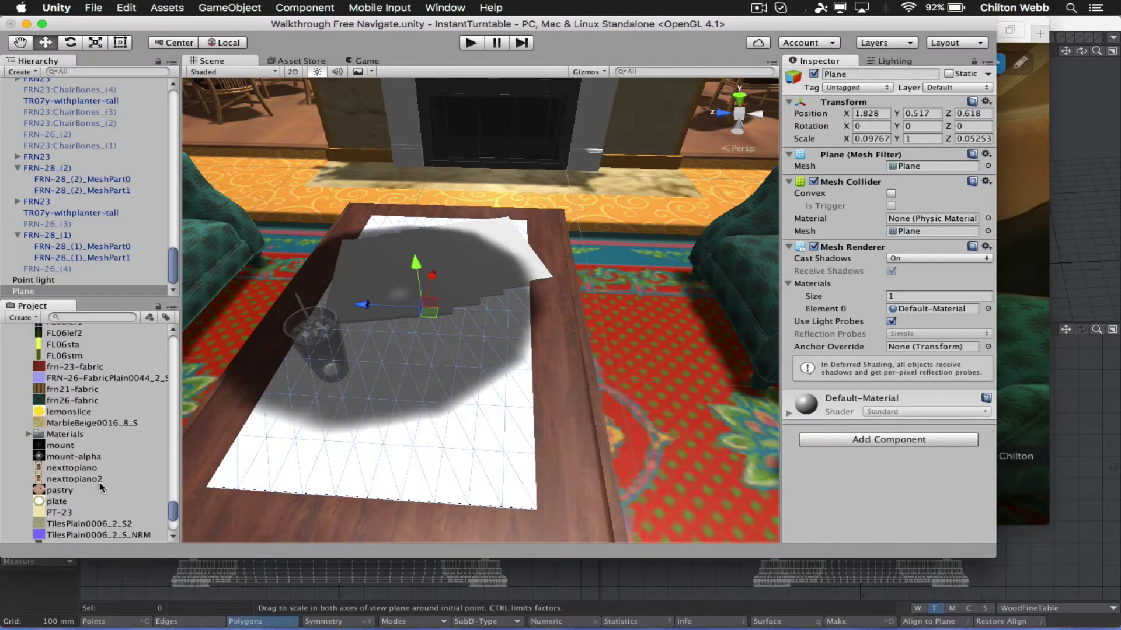
scroll(100, 486, "up", 20)
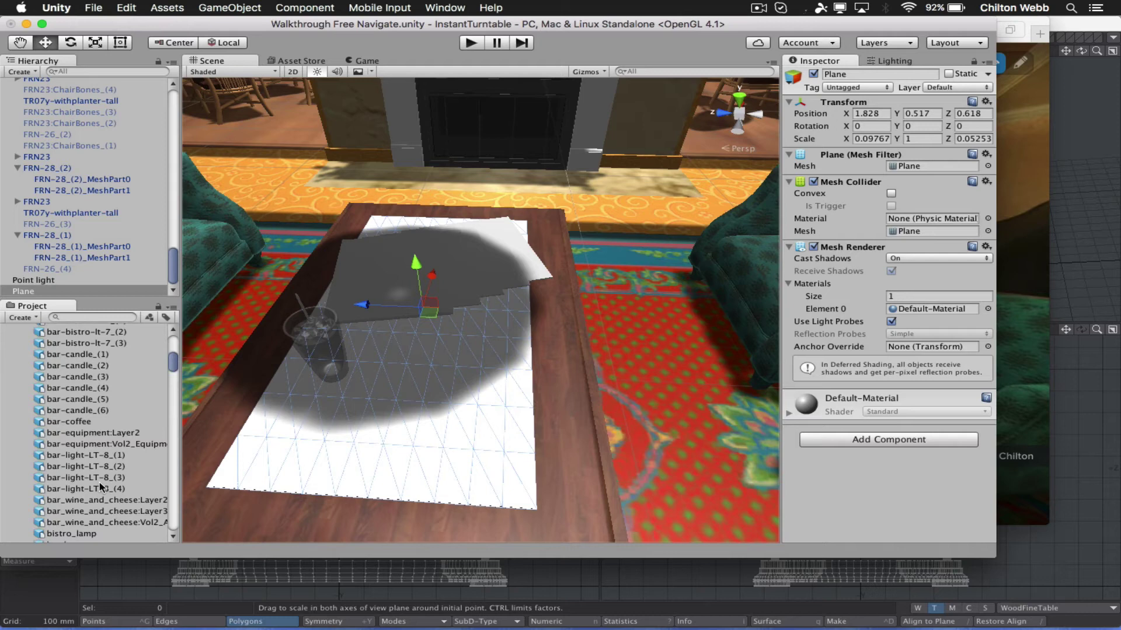
left_click(6, 355)
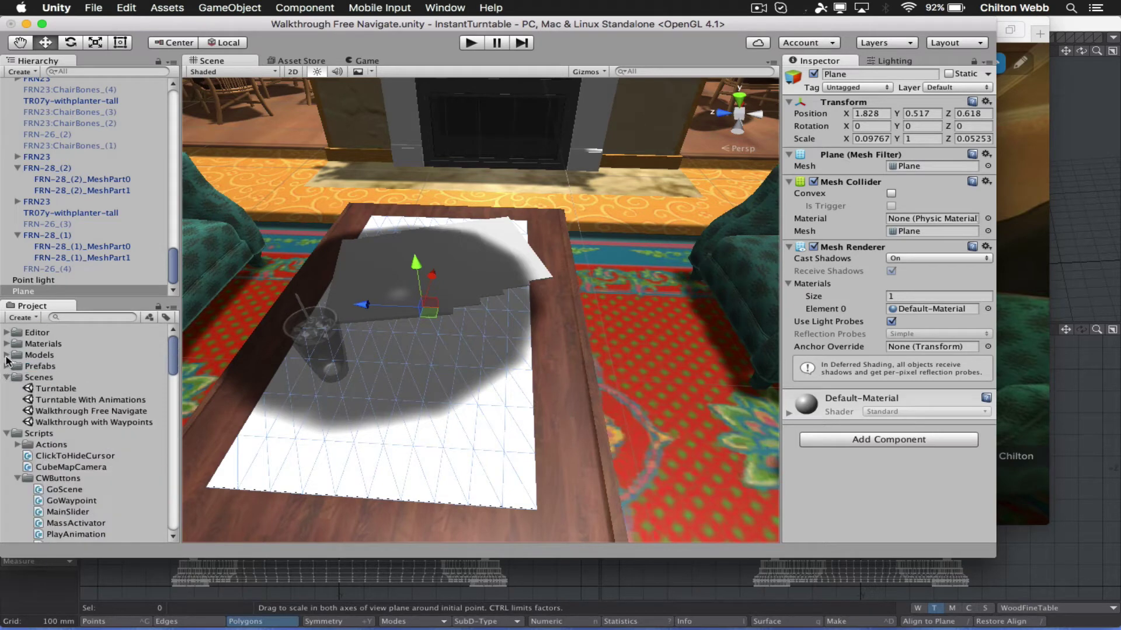
left_click(6, 435)
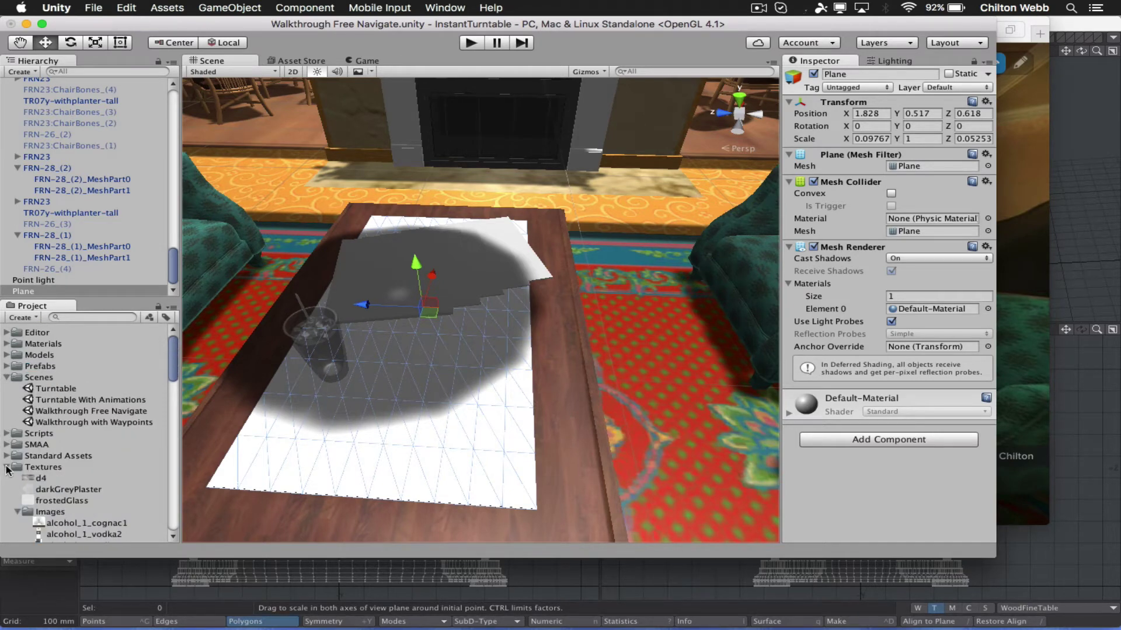
left_click(7, 468)
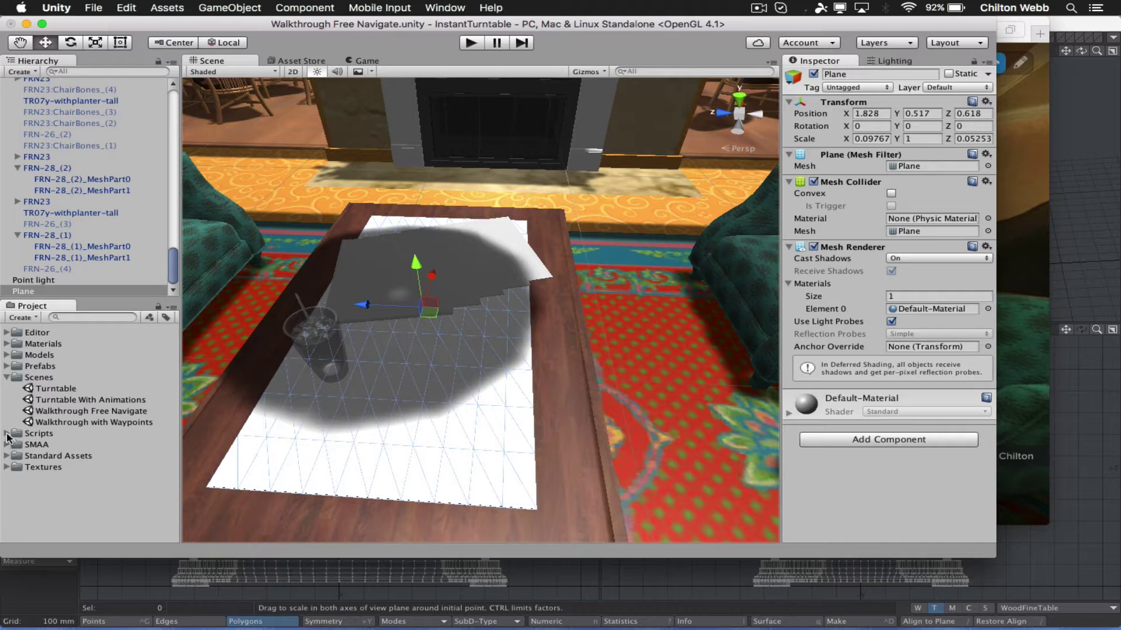
left_click(7, 435)
Attach the MirrorReflection script to the tabletop plane, then collapse the Scripts and Scenes folders.
scroll(49, 397, "down", 5)
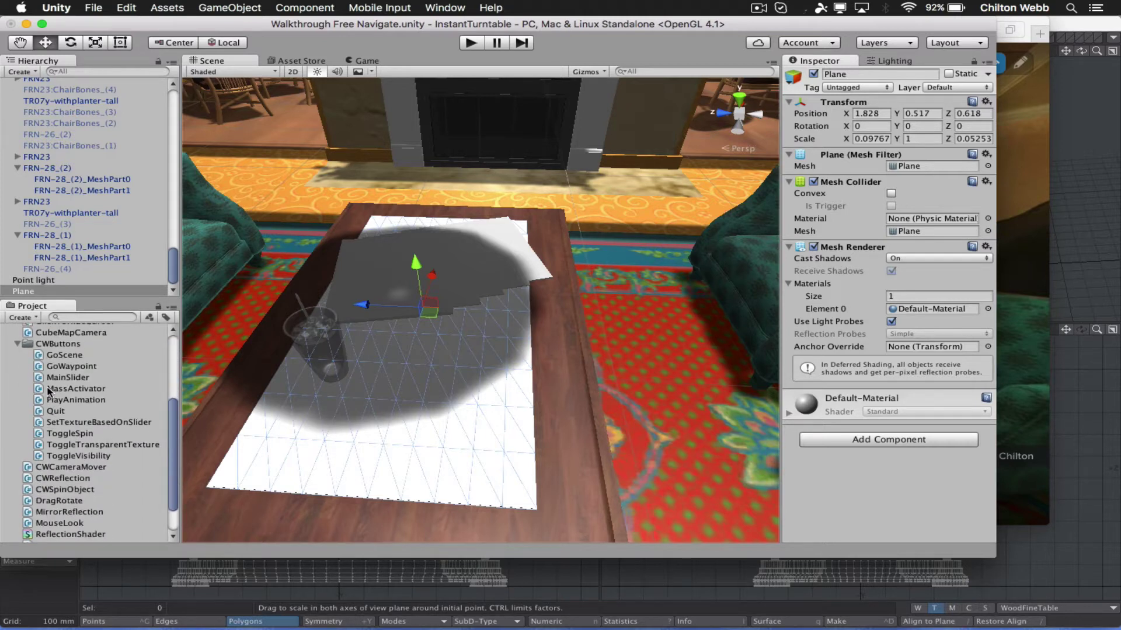
scroll(49, 391, "down", 3)
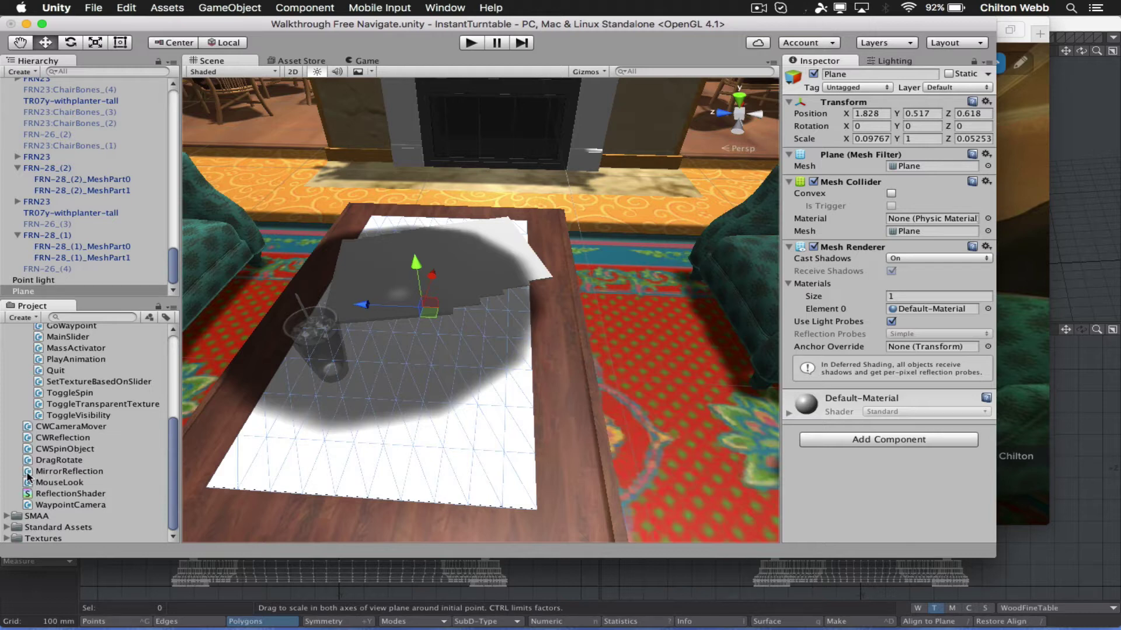
left_click_drag(28, 476, 896, 491)
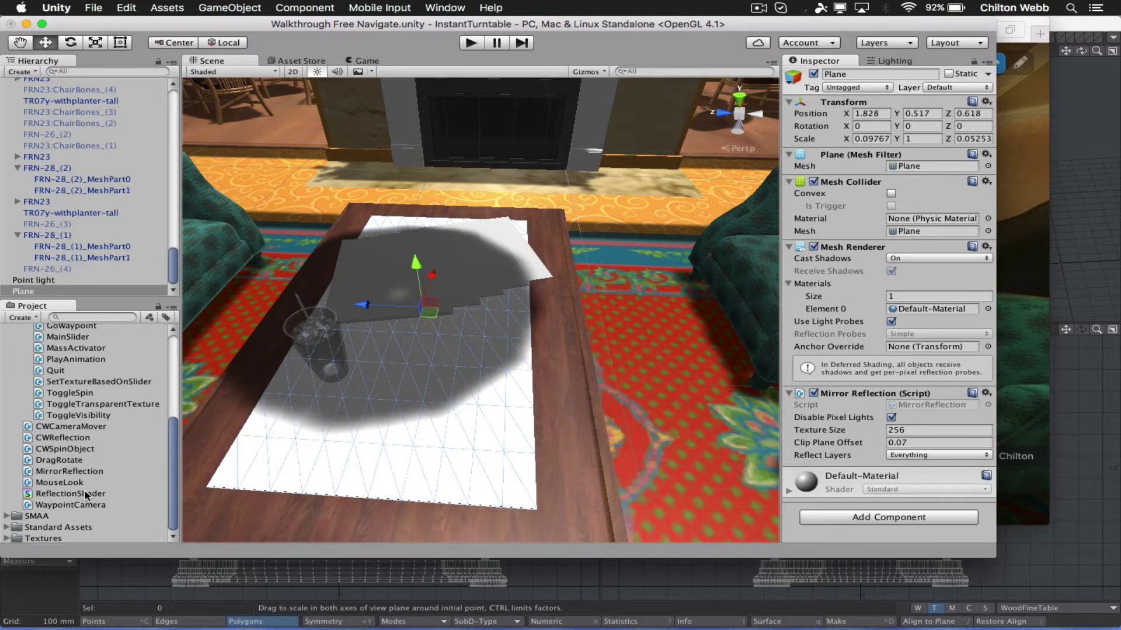
scroll(85, 494, "up", 5)
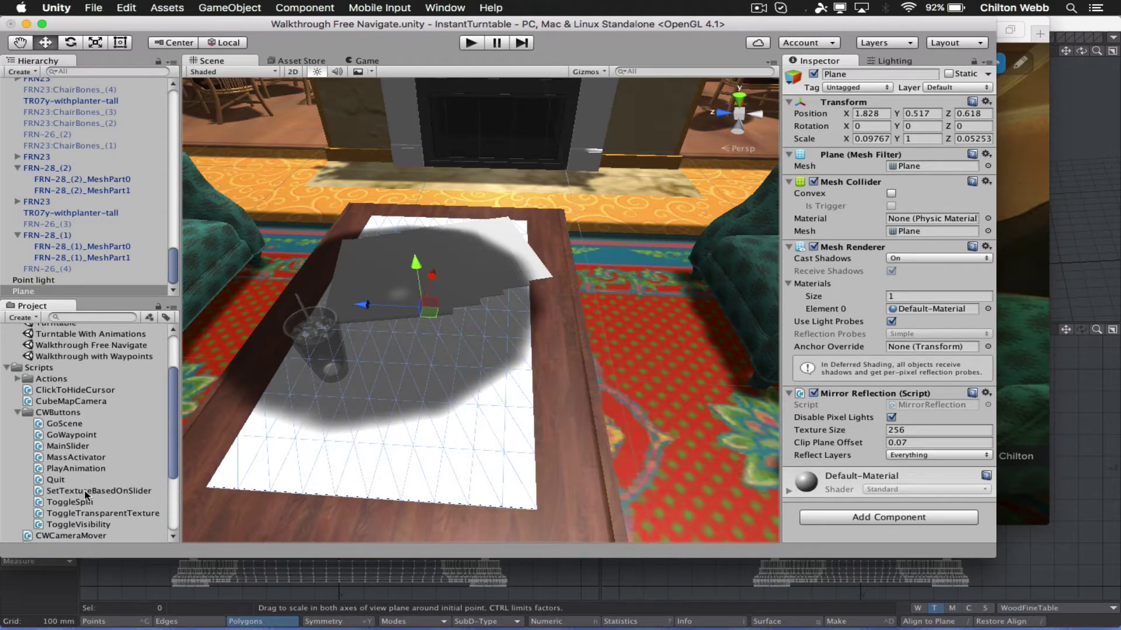
scroll(85, 494, "down", 5)
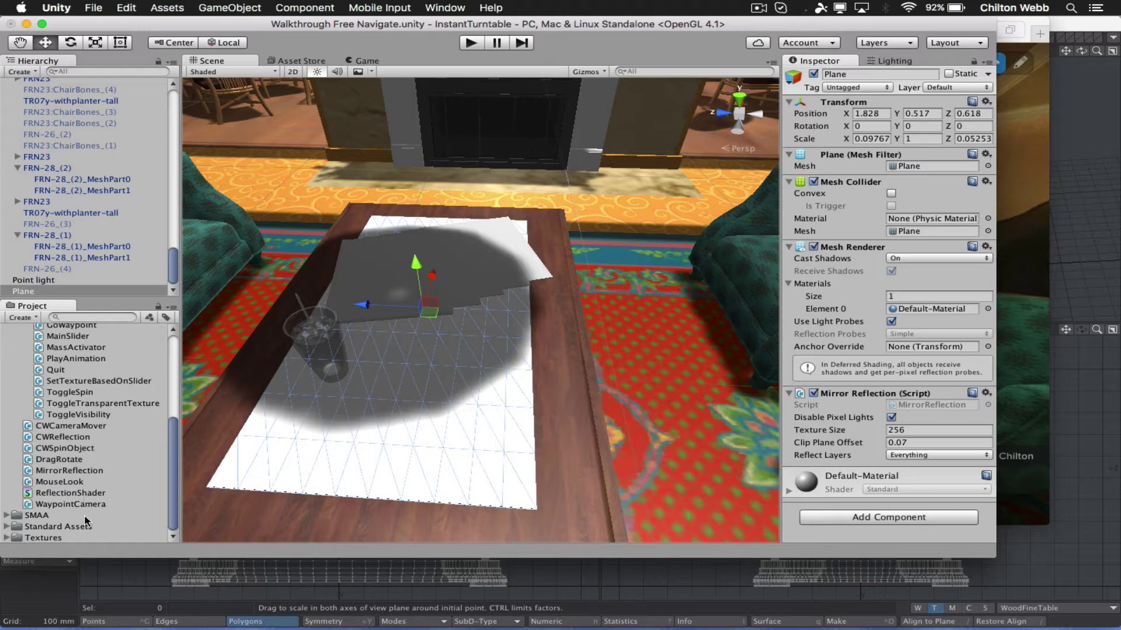
scroll(99, 519, "up", 8)
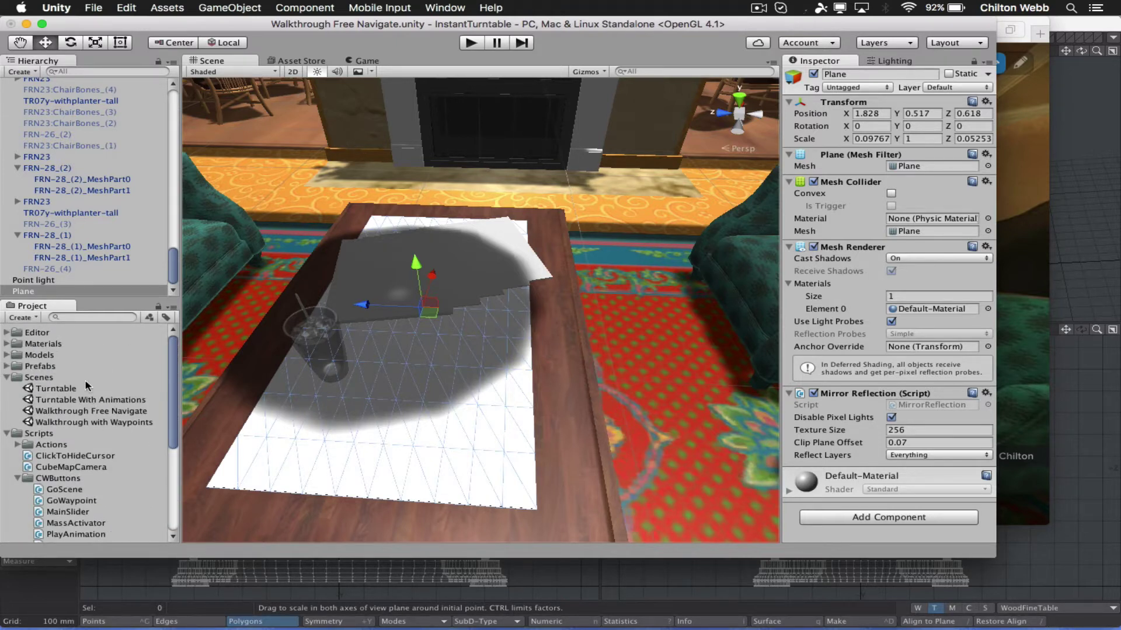
scroll(85, 340, "down", 8)
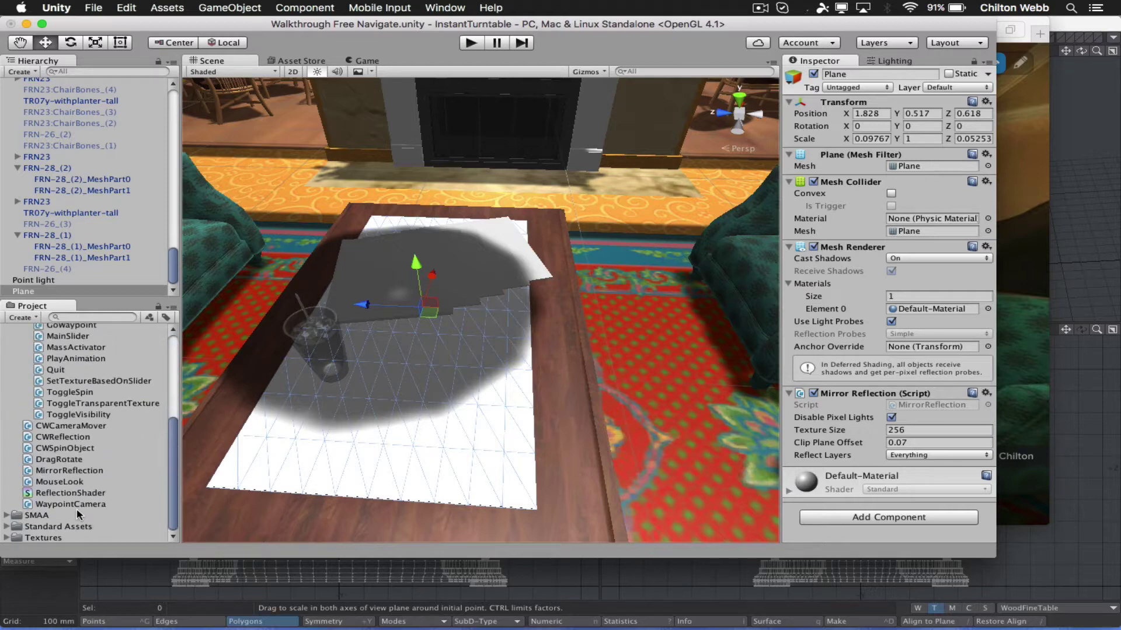
scroll(51, 397, "up", 8)
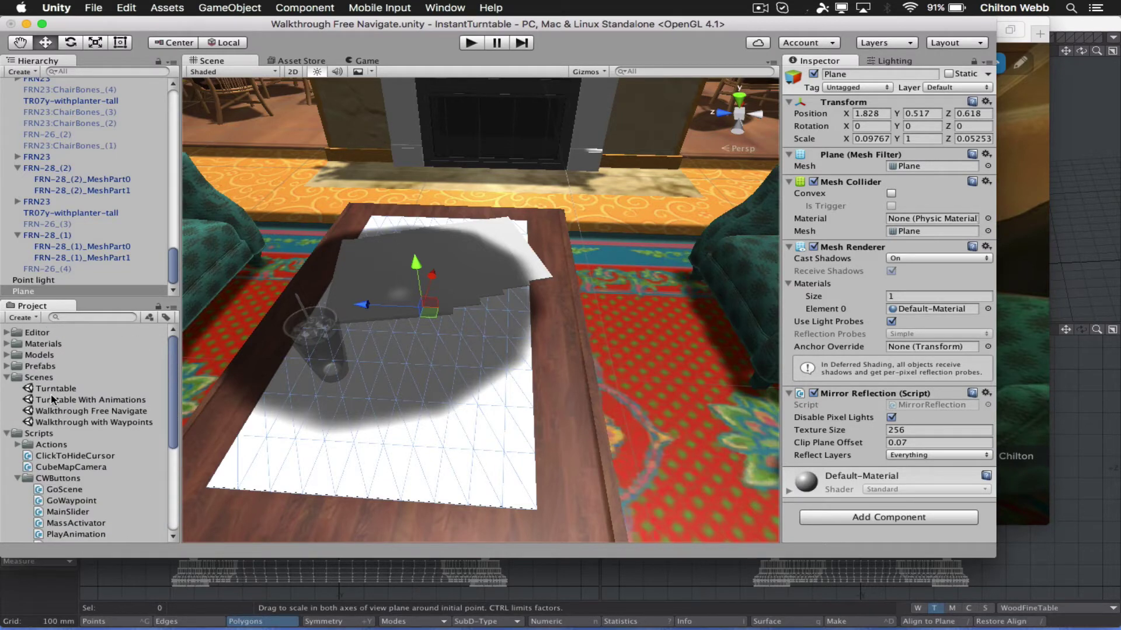
left_click(8, 434)
left_click(7, 379)
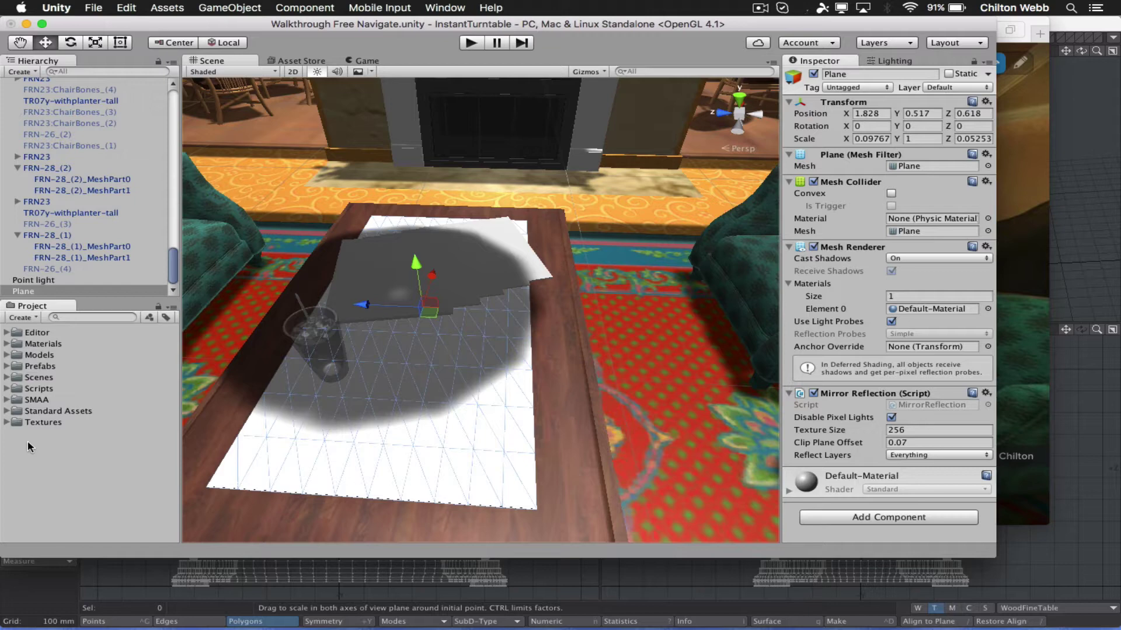
Create a new project folder named Shaders.
right_click(27, 452)
mouse_move(138, 377)
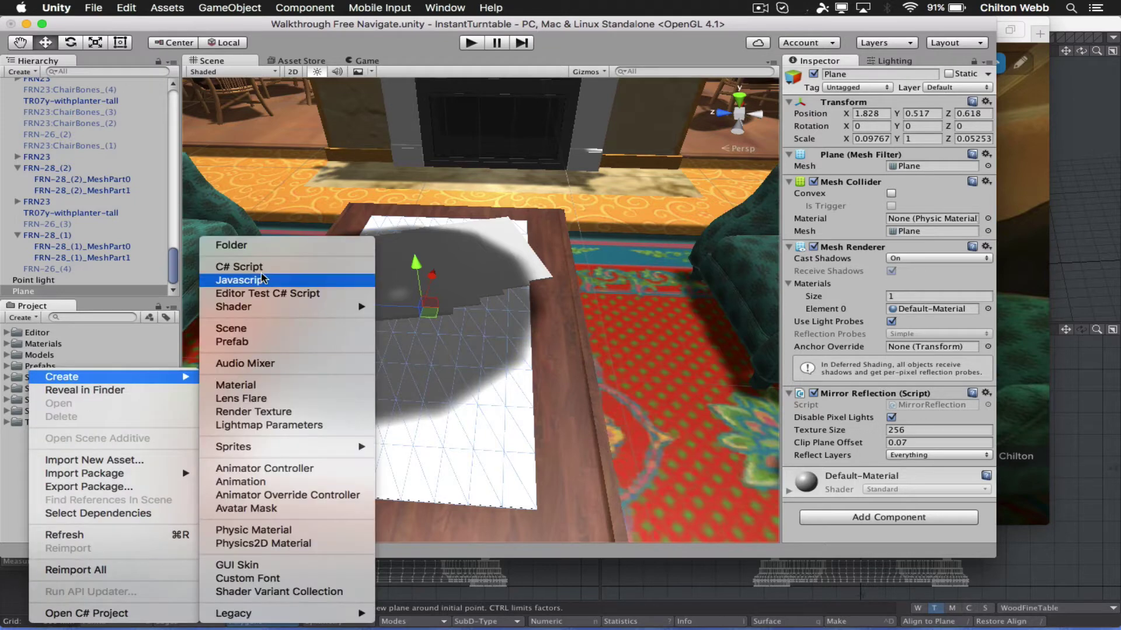
left_click(259, 249)
type("Shaders")
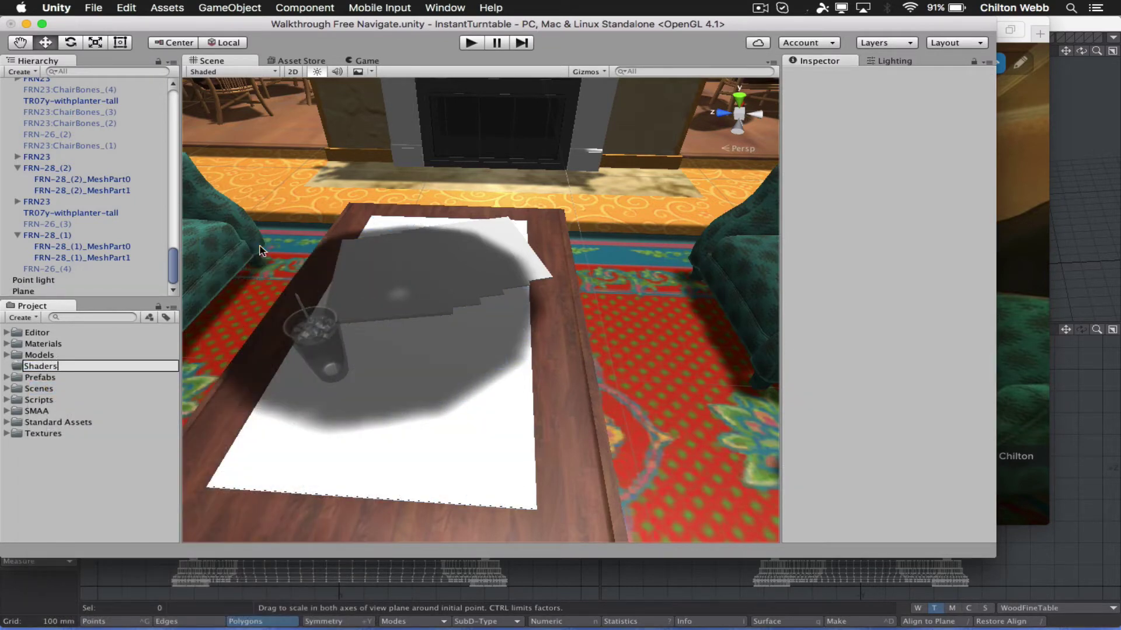
key("Return")
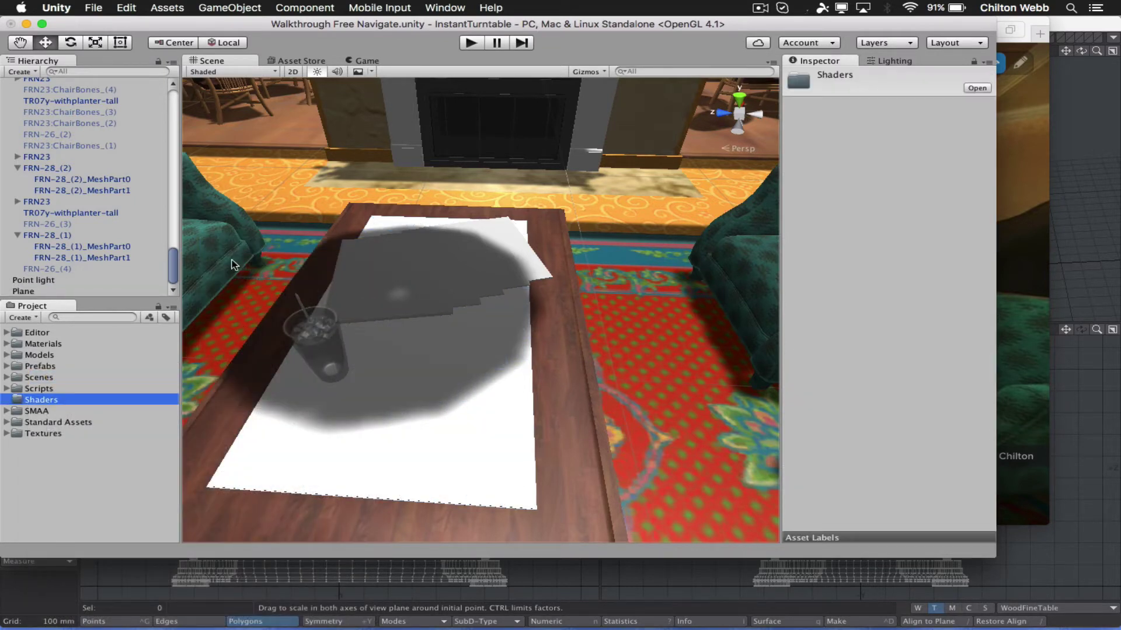
Move ReflectionShader from the Scripts folder into Shaders and expand Shaders to confirm.
left_click(6, 388)
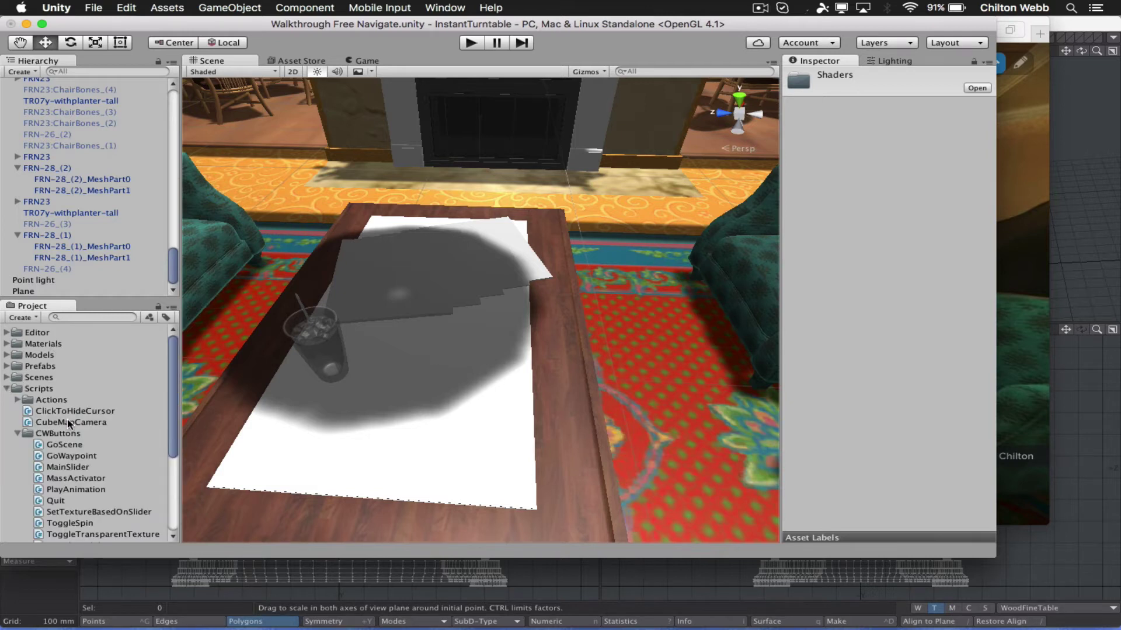
scroll(70, 420, "down", 3)
mouse_move(56, 489)
left_mouse_down()
mouse_move(67, 327)
mouse_move(71, 537)
mouse_move(66, 505)
left_mouse_up()
scroll(71, 467, "up", 10)
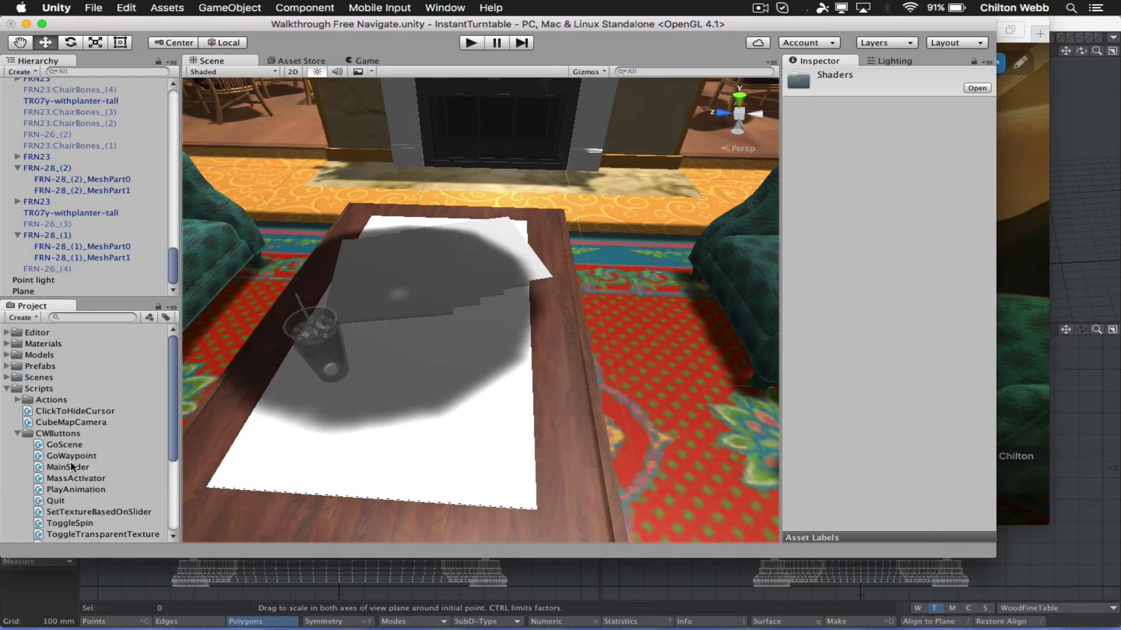
left_click(6, 389)
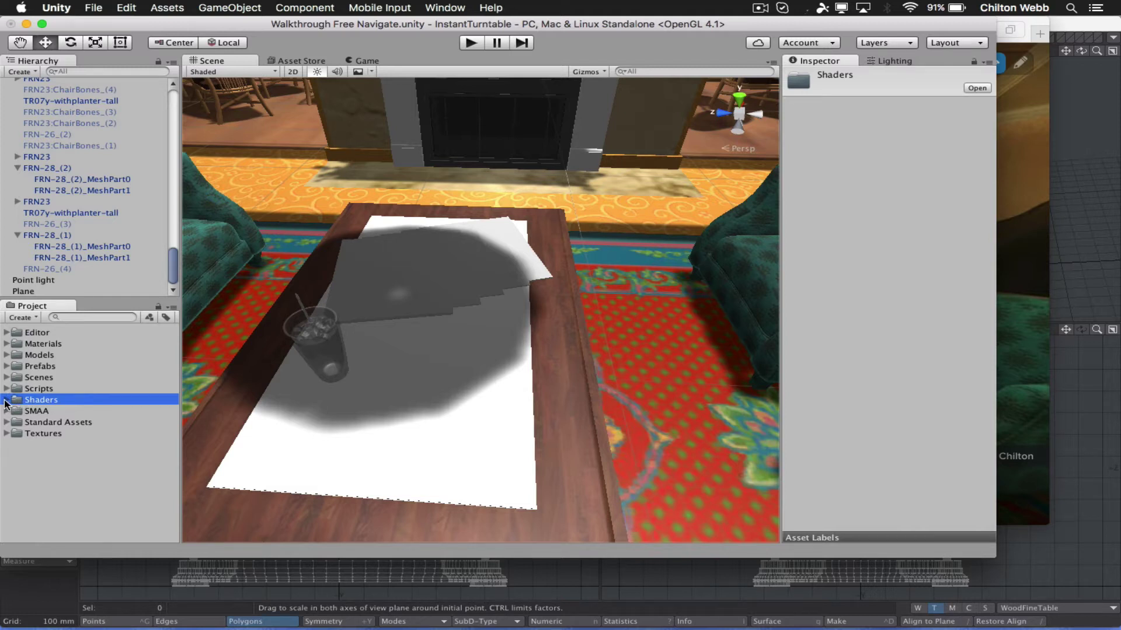
left_click(6, 400)
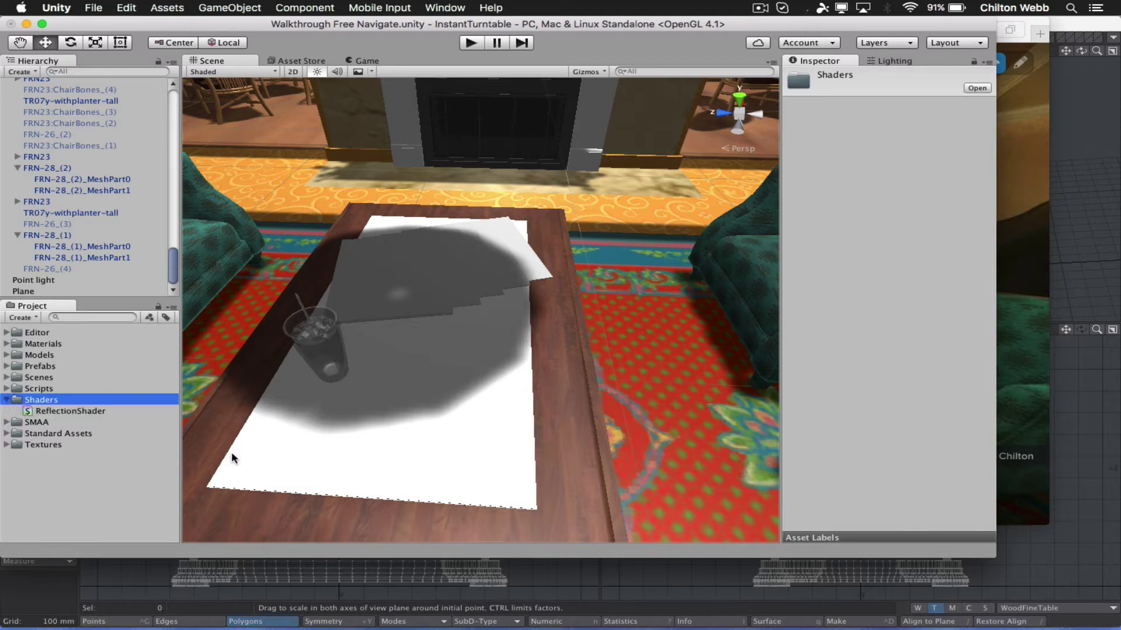
Apply the Reflection material to the tabletop Plane and orbit to inspect its dark mirror surface.
left_click(339, 454)
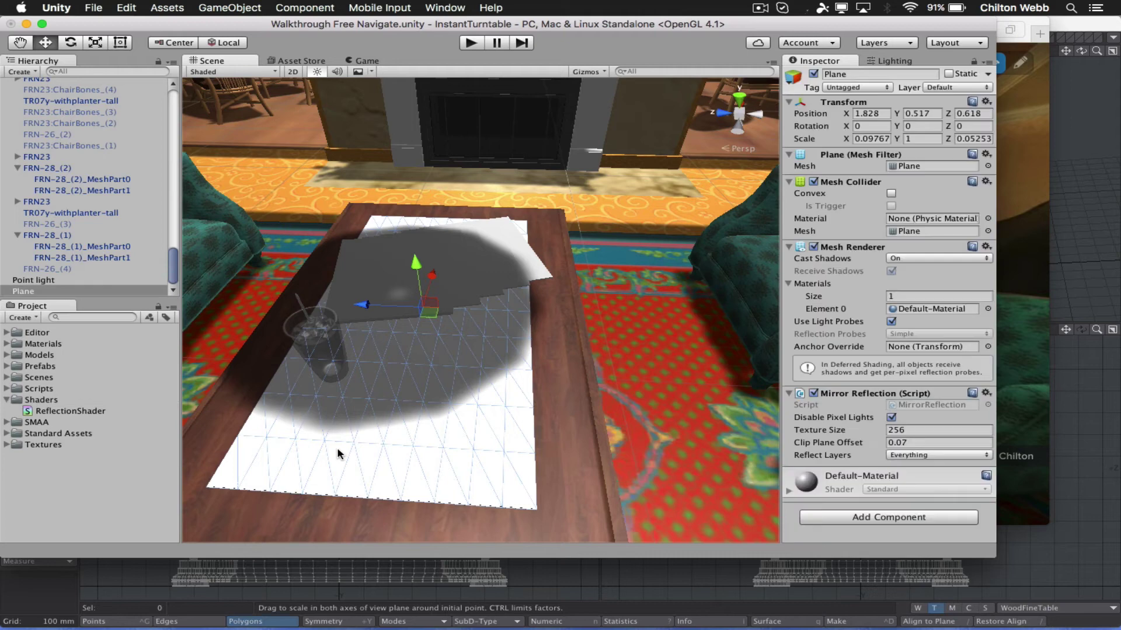
left_click(7, 344)
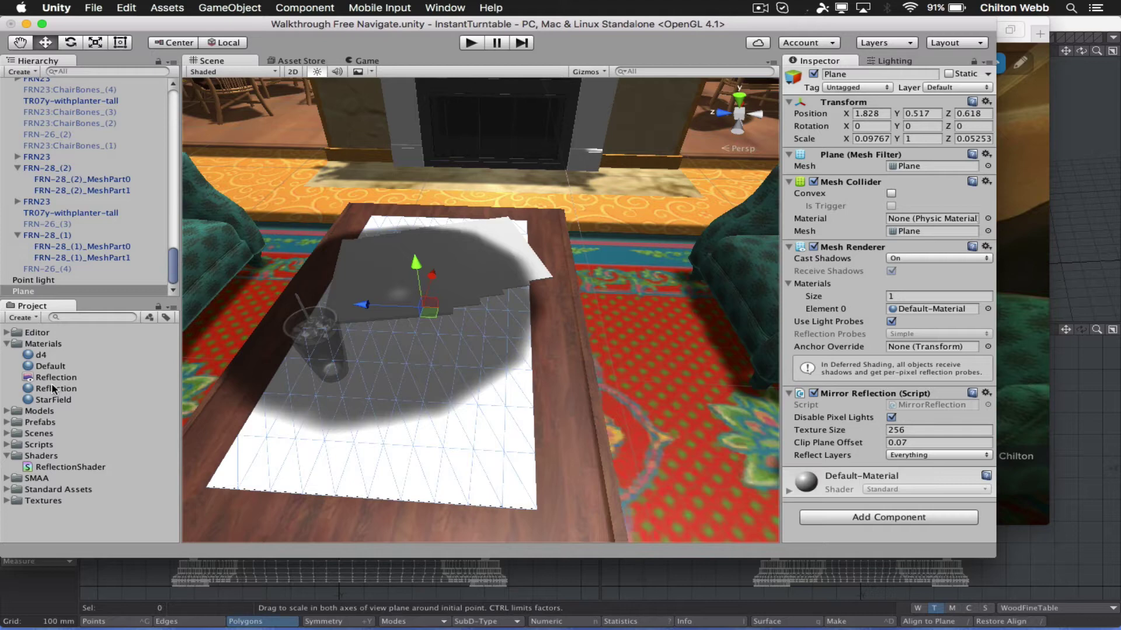
left_click_drag(46, 389, 910, 308)
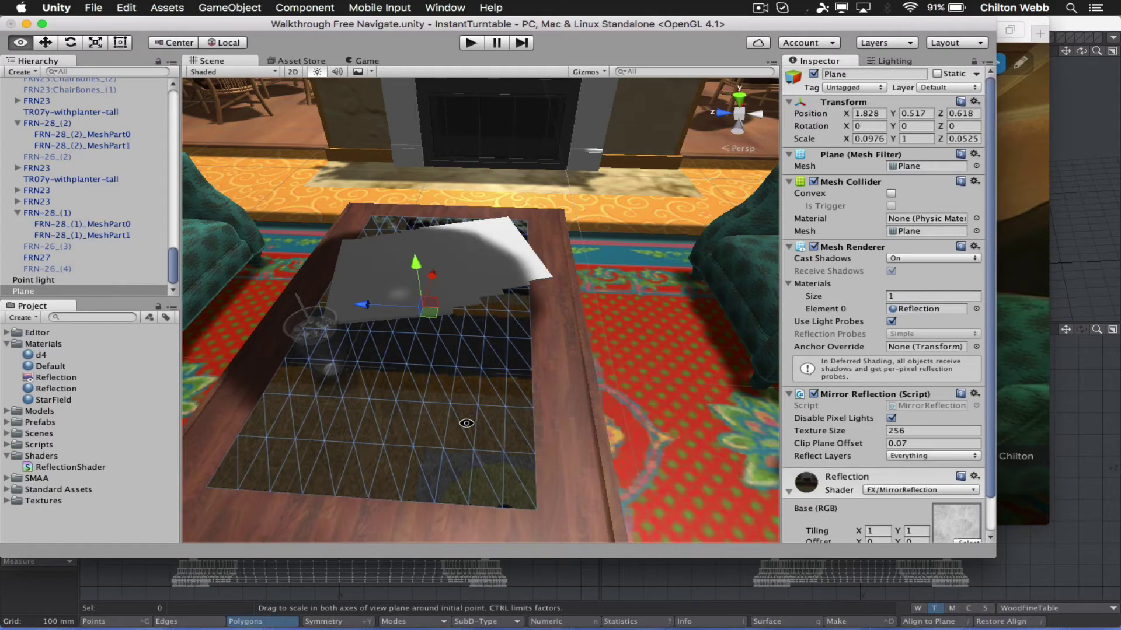
left_click_drag(467, 424, 982, 506, "alt")
scroll(397, 370, "down", 3)
scroll(398, 369, "up", 3)
left_click(948, 520)
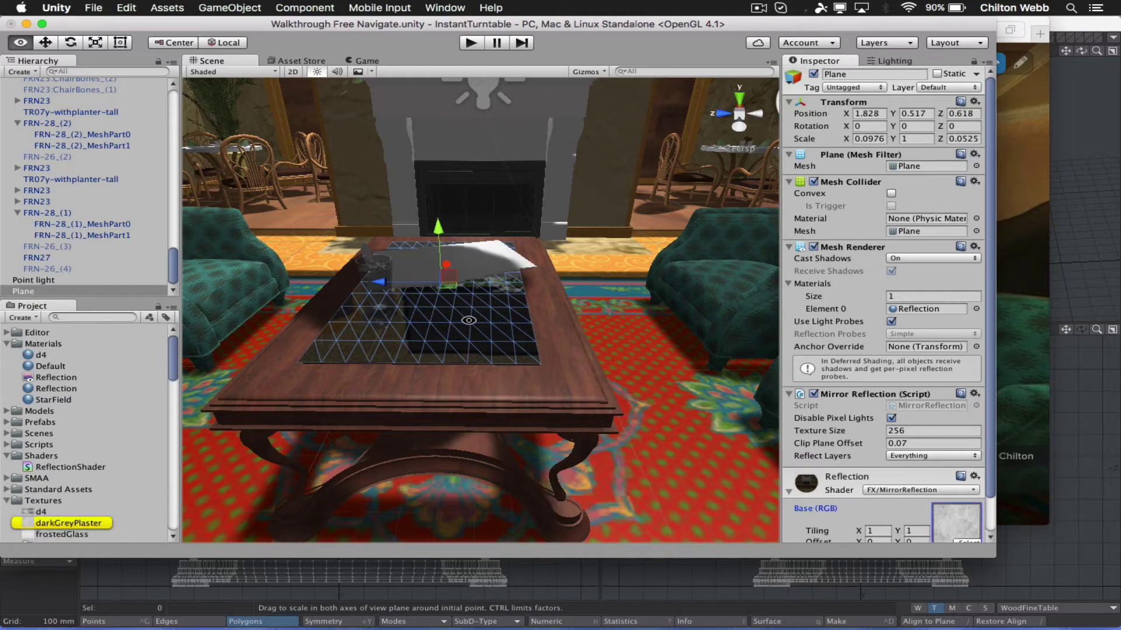
left_click_drag(458, 424, 368, 370, "alt")
Preview the café scene in Play mode, glancing at the Safari tour page, then stop playback.
key("super+p")
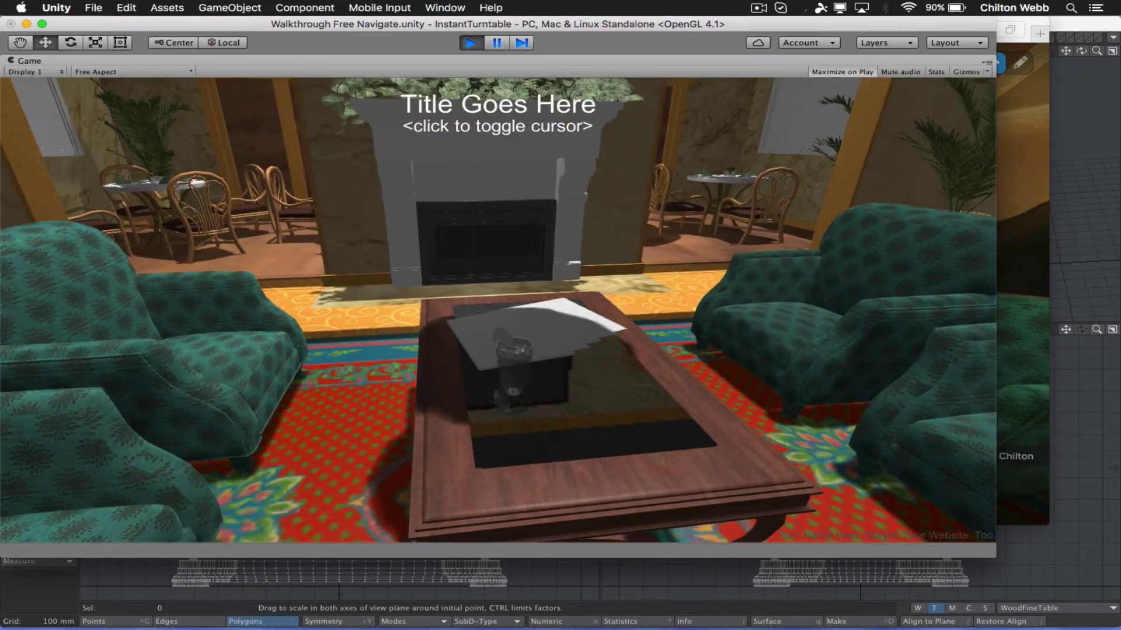
key("super+Tab")
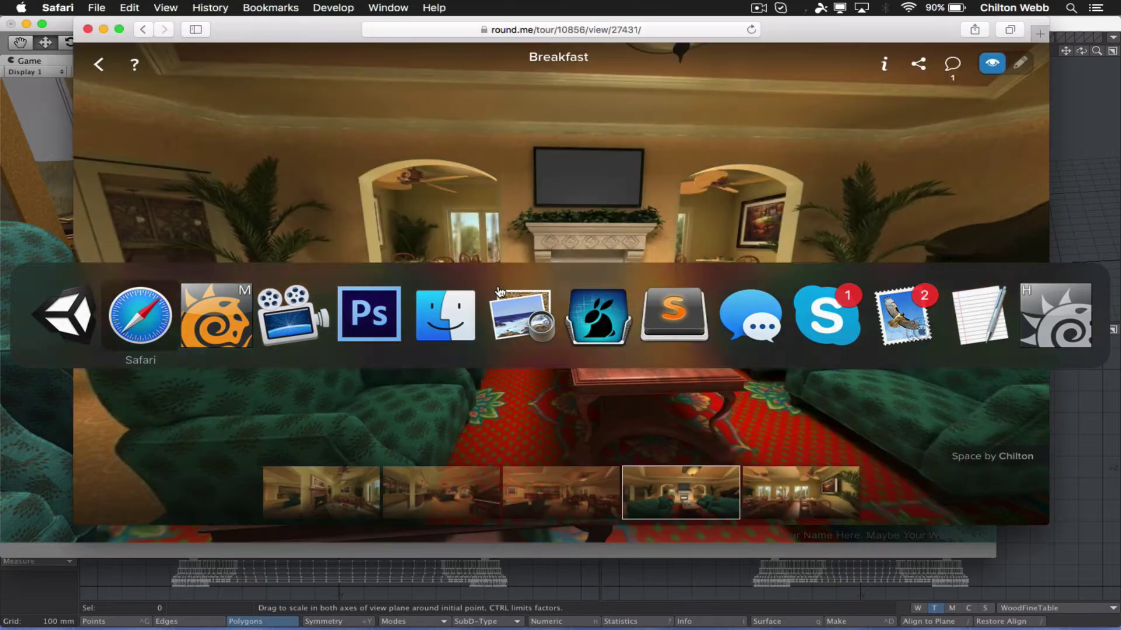
key("super+Tab")
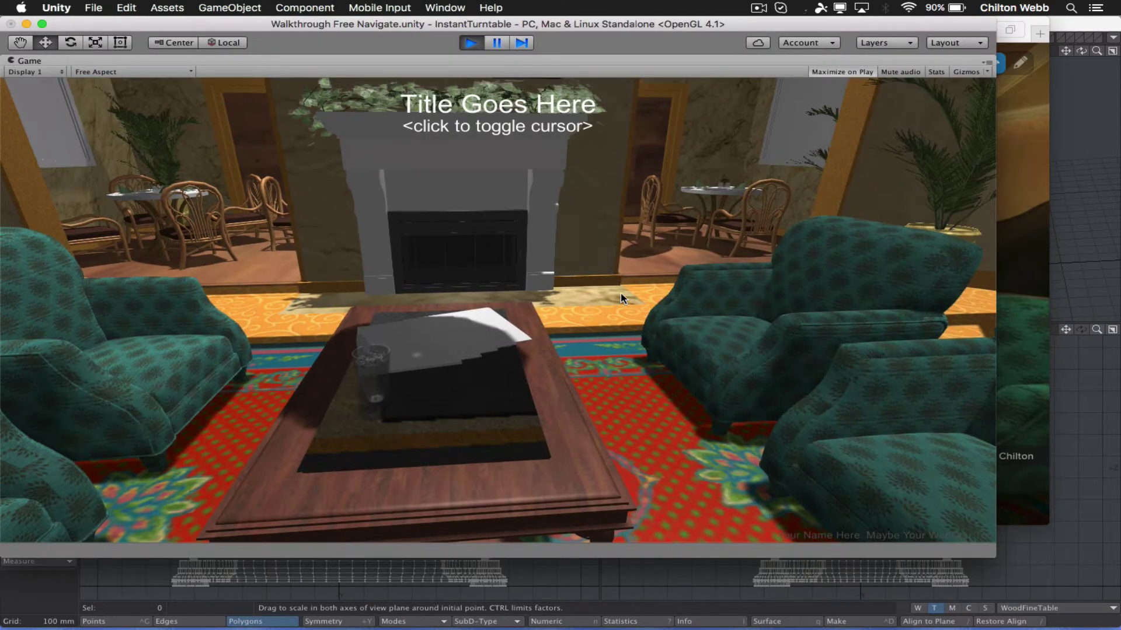
key("super+Tab")
key("super+shift+Tab")
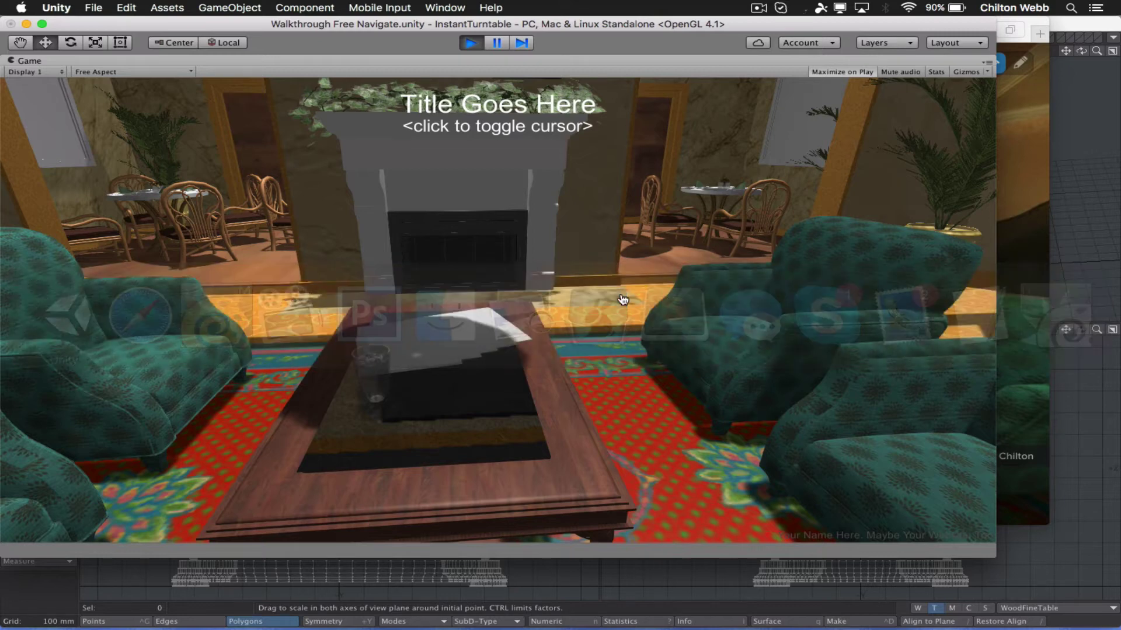
key("super+p")
Open the darkGreyPlaster texture in Photoshop and raise its Brightness with Brightness/Contrast.
scroll(831, 376, "down", 2)
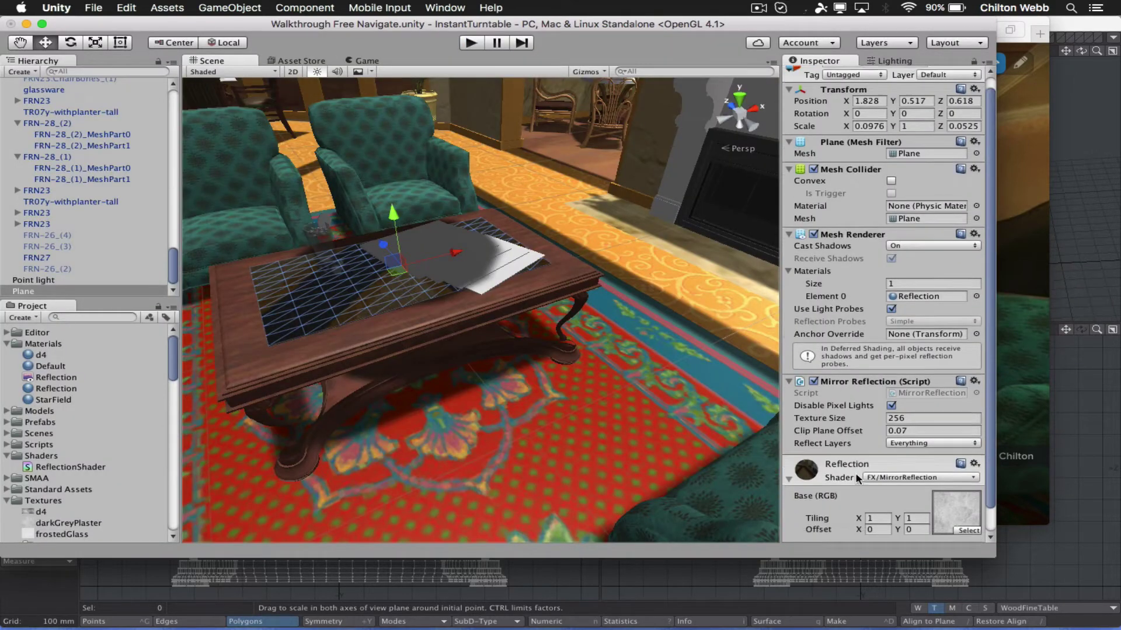
double_click(954, 479)
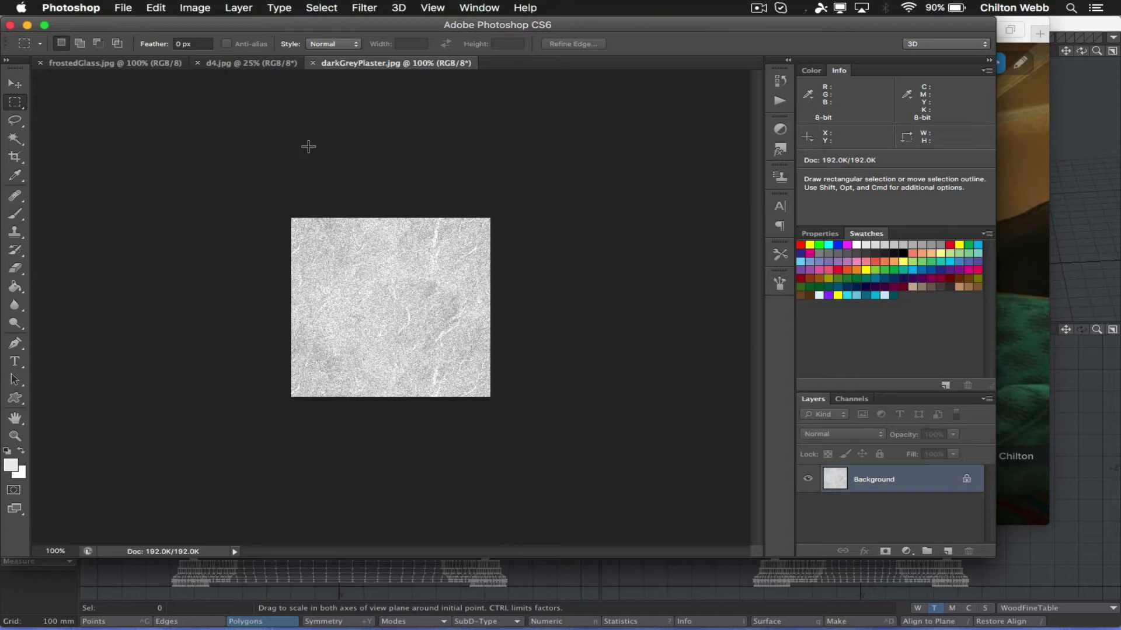
left_click(239, 7)
mouse_move(199, 5)
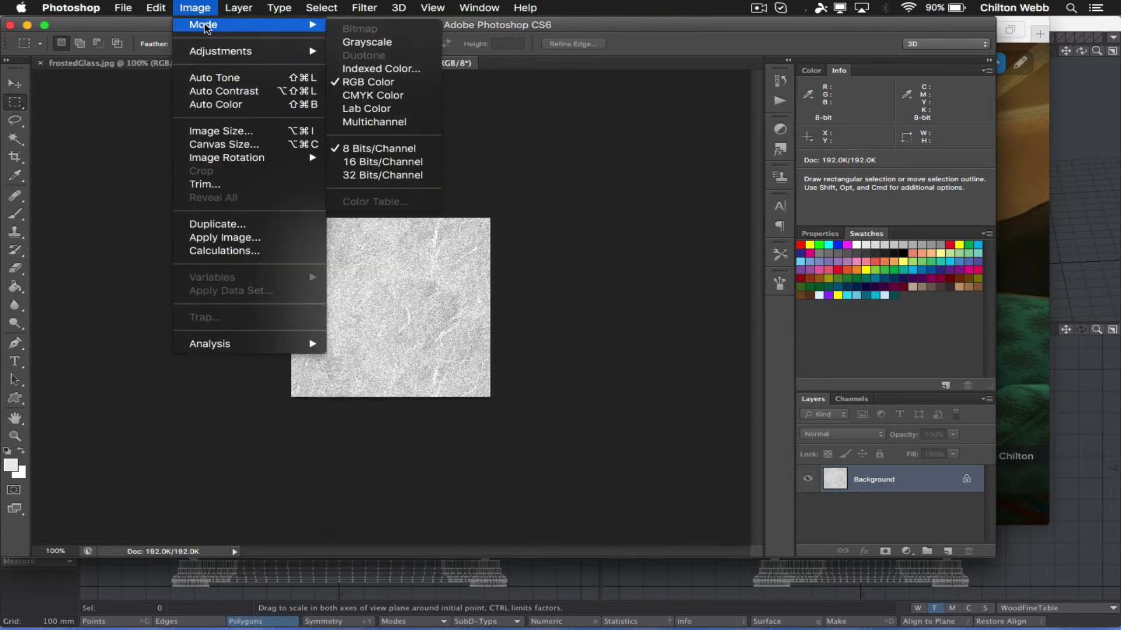
mouse_move(209, 51)
left_click(376, 53)
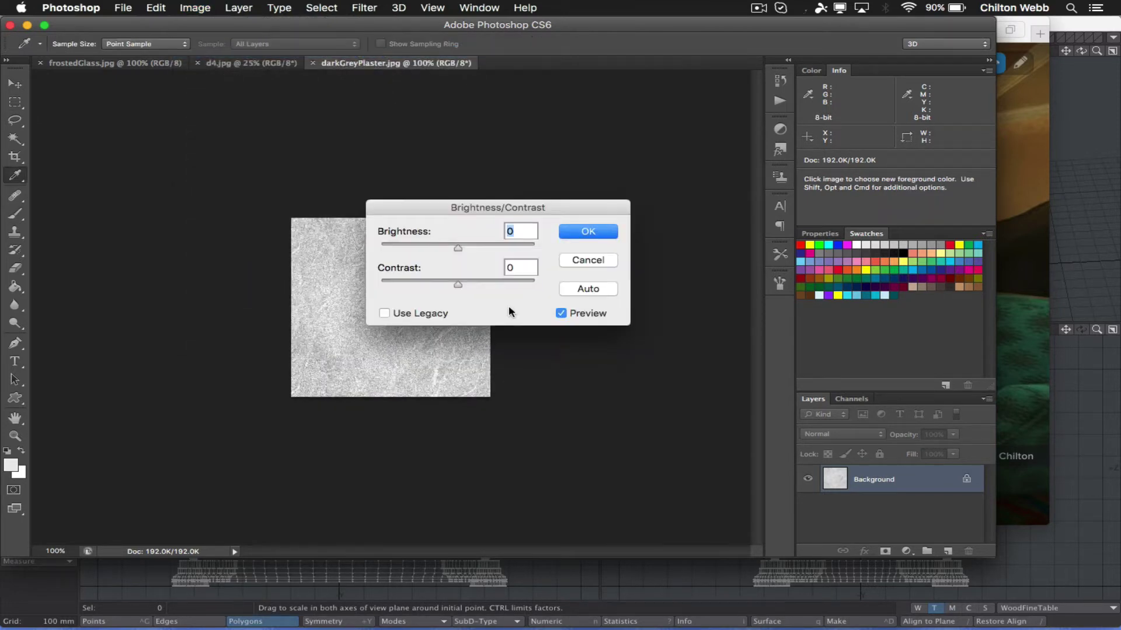
left_click(505, 245)
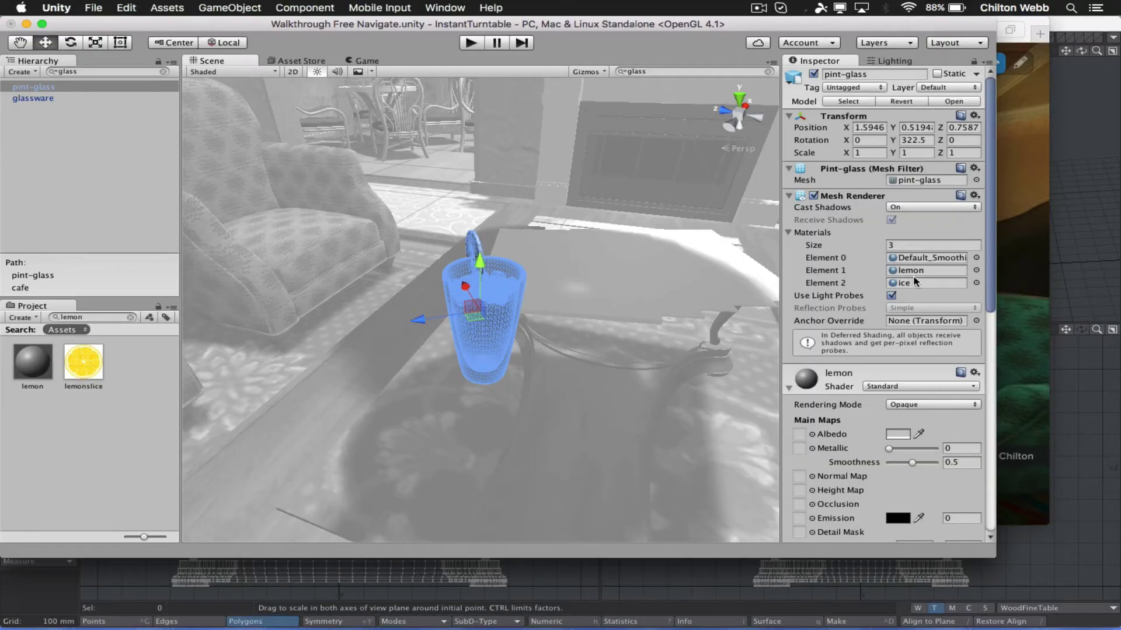
Assign the lemonslice texture to the lemon material's Albedo and set its colour to white FFFFFF.
scroll(920, 276, "down", 10)
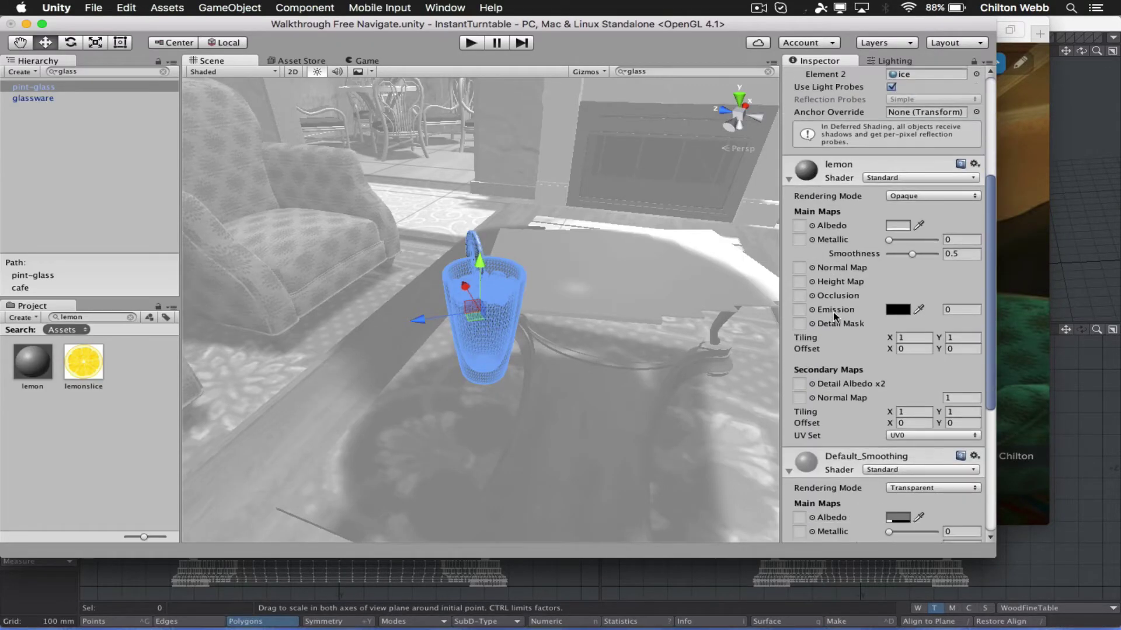
left_click_drag(98, 371, 799, 226)
left_click_drag(518, 306, 747, 273, "alt")
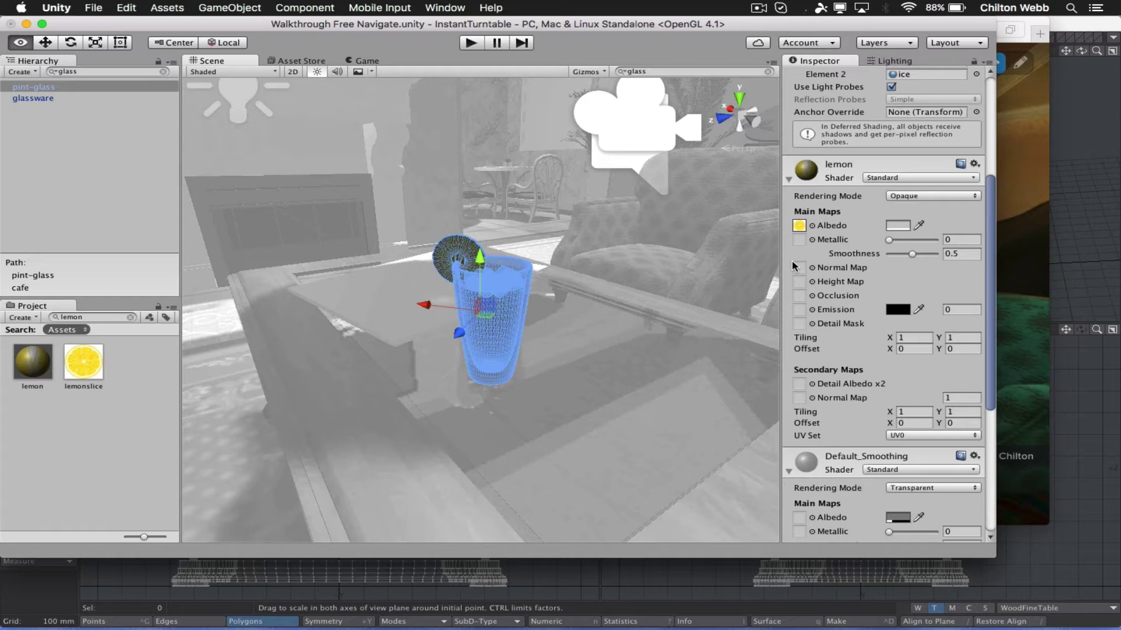
left_click(894, 226)
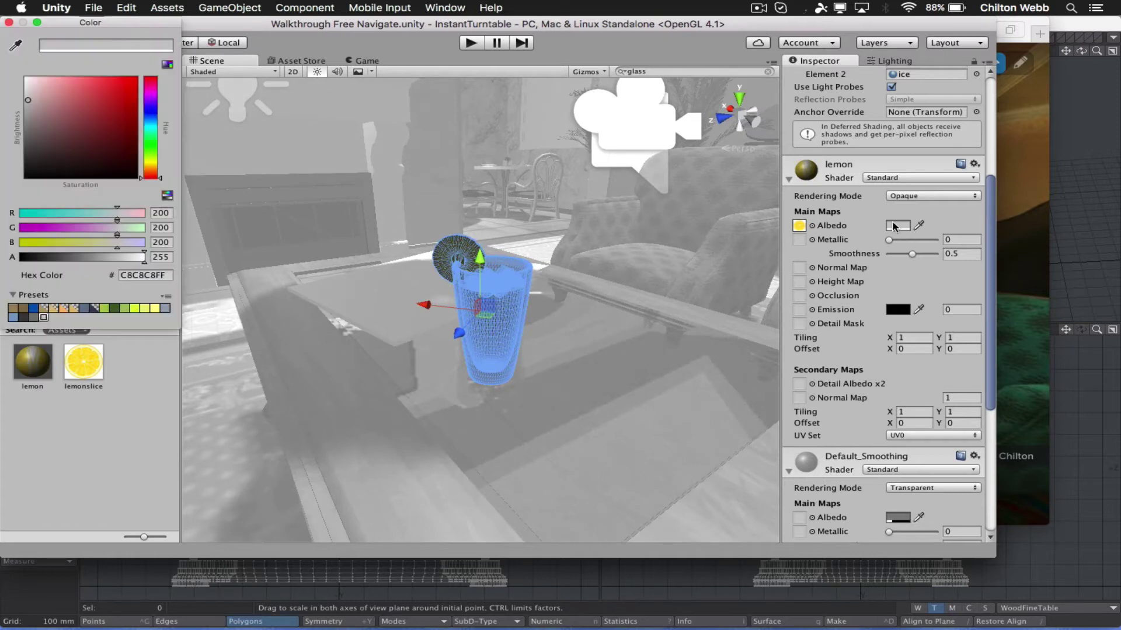
left_click_drag(38, 95, 25, 77)
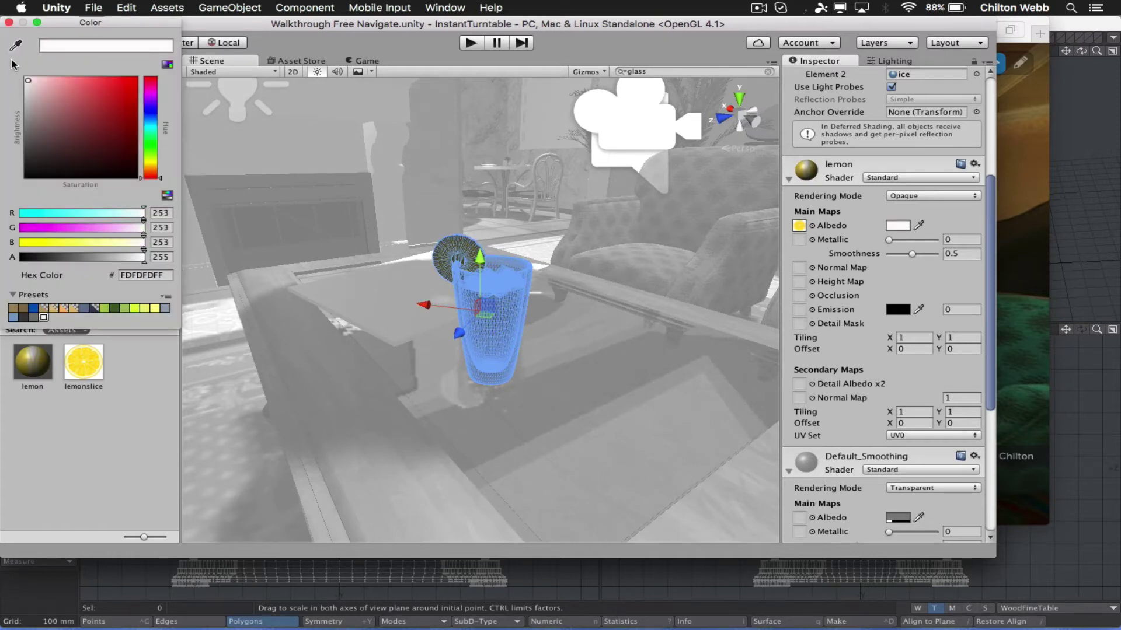
left_click(9, 23)
left_click(357, 245)
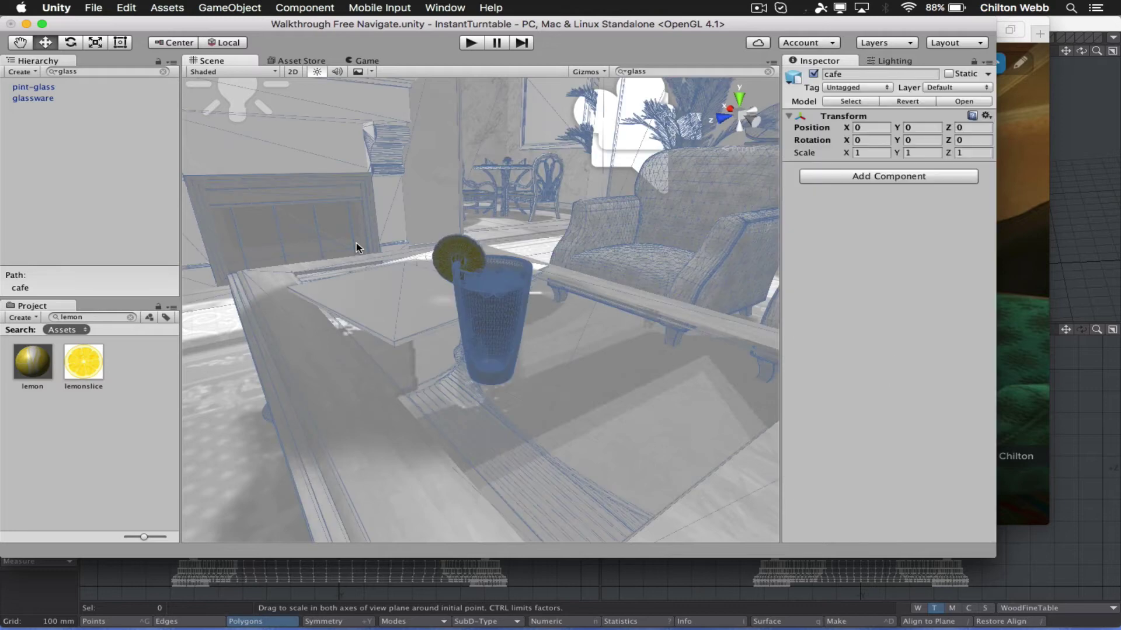
left_click_drag(356, 243, 230, 283, "alt")
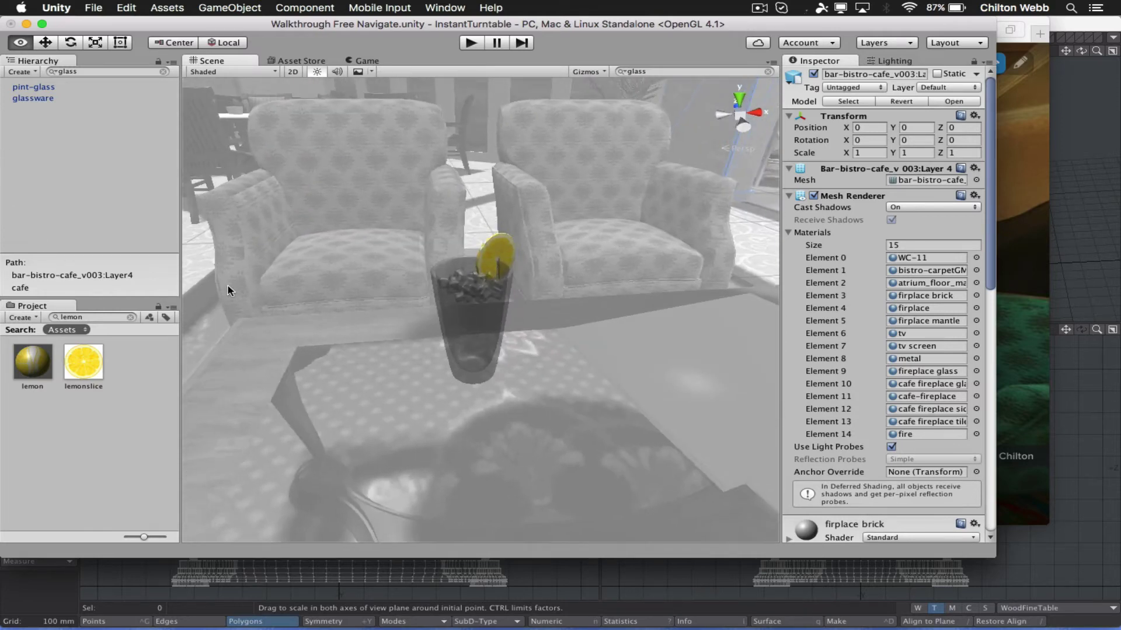
Put darkGreyPlaster on the pint glass's Default_Smoothing Albedo and lighten its grey, keeping alpha 58.
left_click(461, 296)
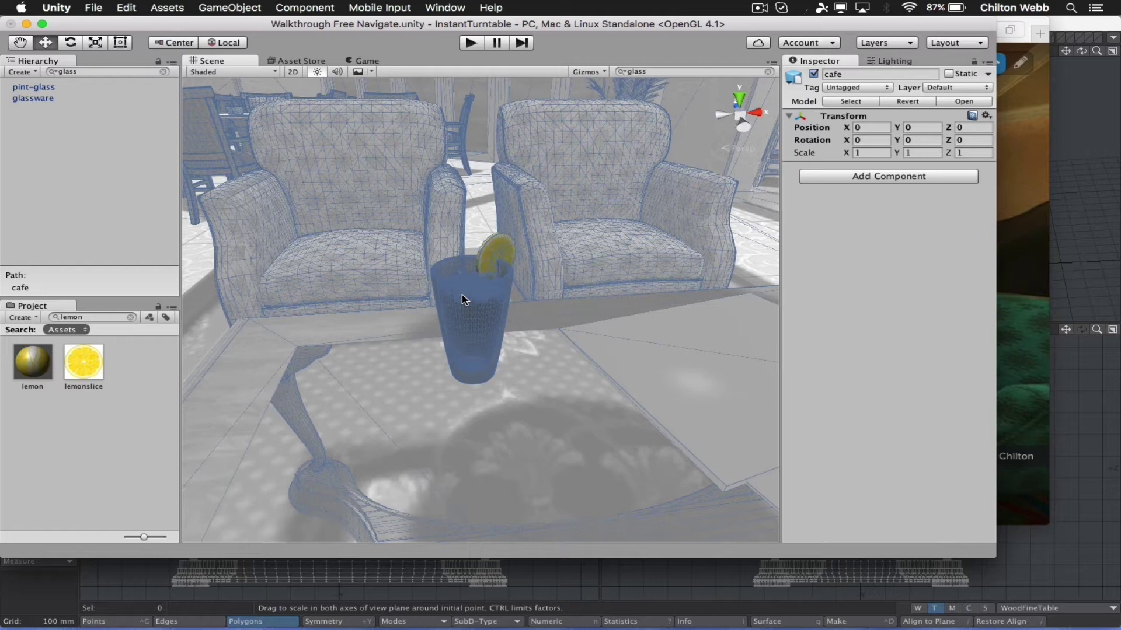
left_click(472, 295)
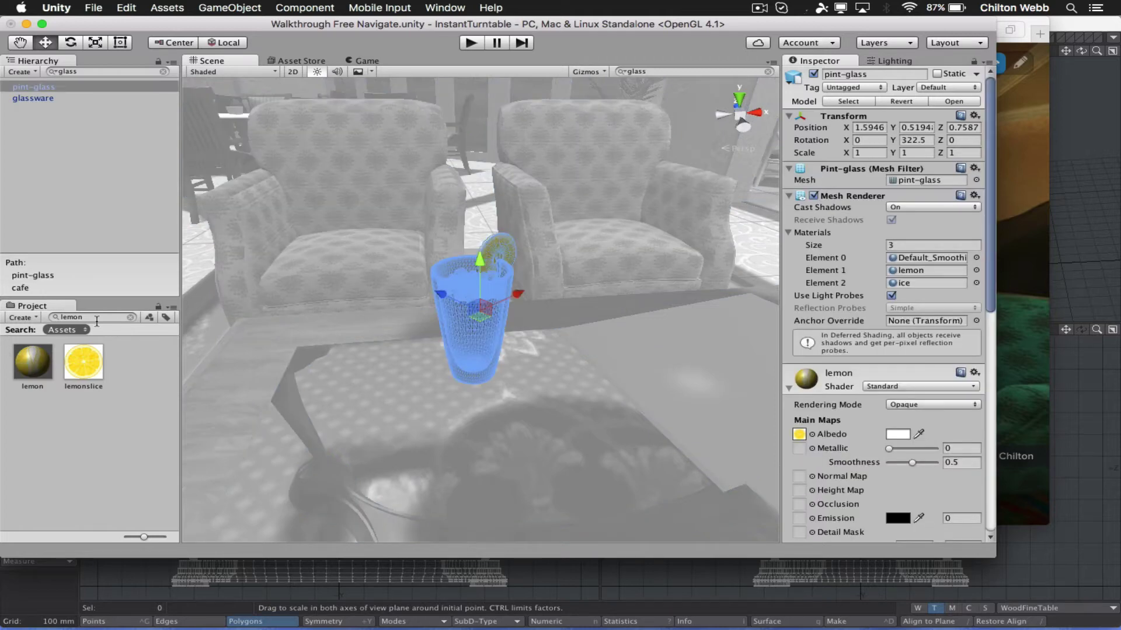
left_click(130, 317)
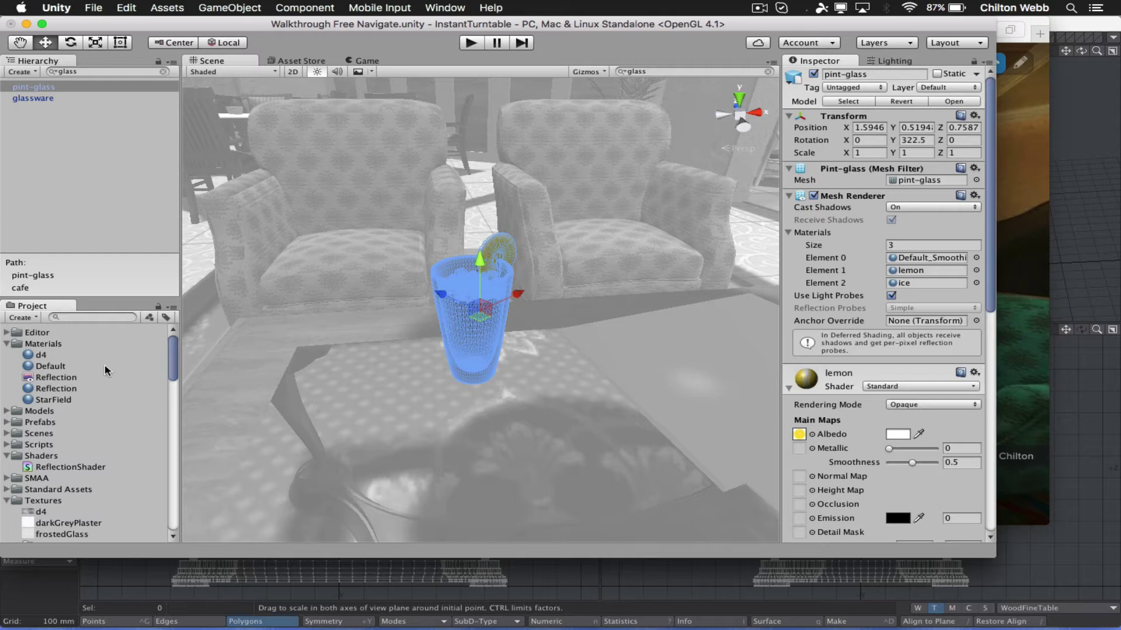
scroll(823, 346, "down", 10)
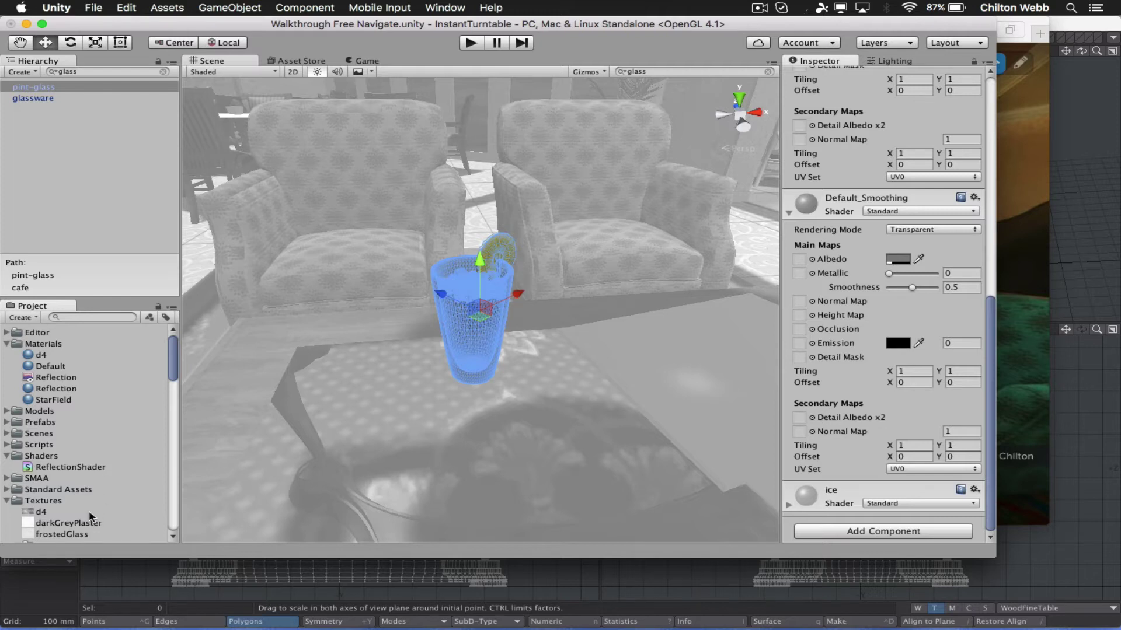
left_click_drag(83, 527, 802, 260)
left_click(899, 259)
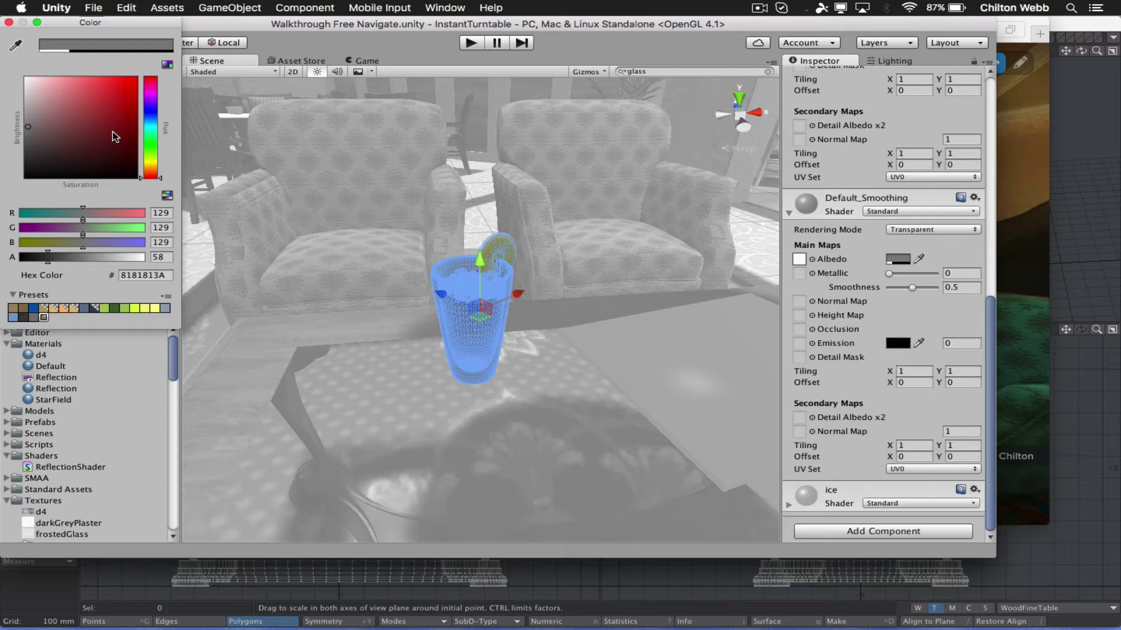
left_click_drag(22, 103, 11, 99)
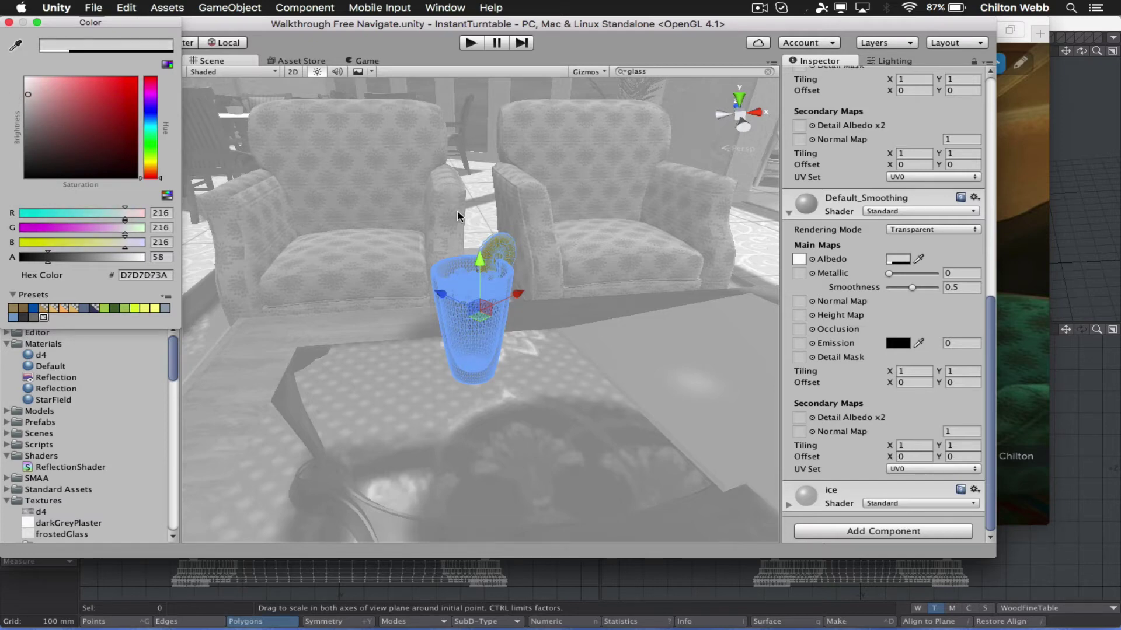
left_click(411, 230)
left_click(411, 230)
left_click_drag(411, 230, 659, 281, "alt")
key("super+p")
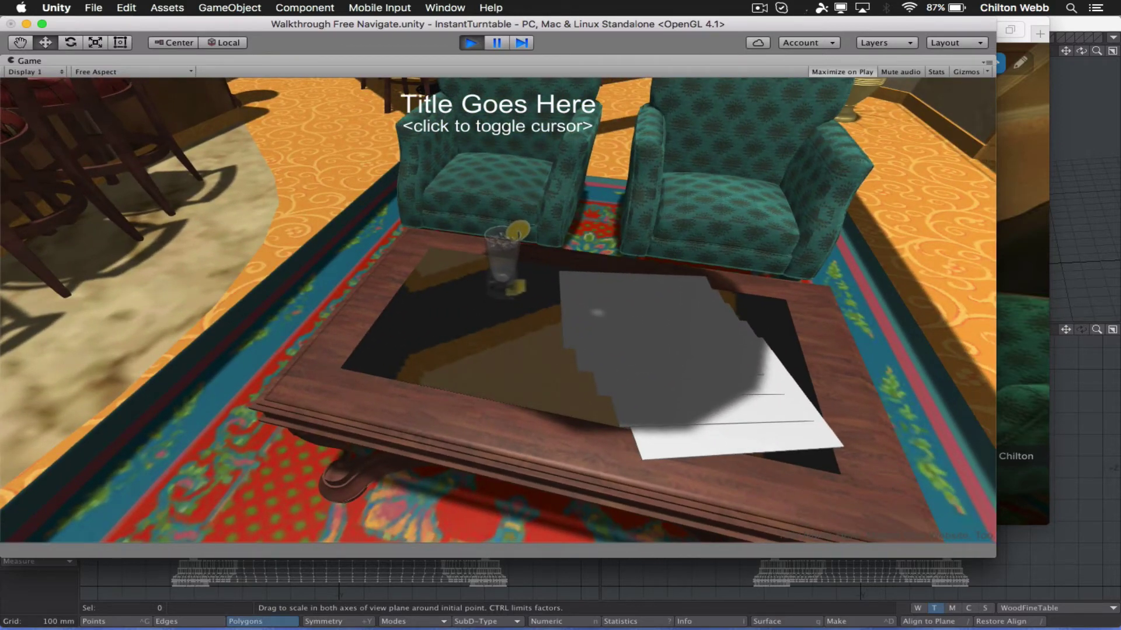
key("super+p")
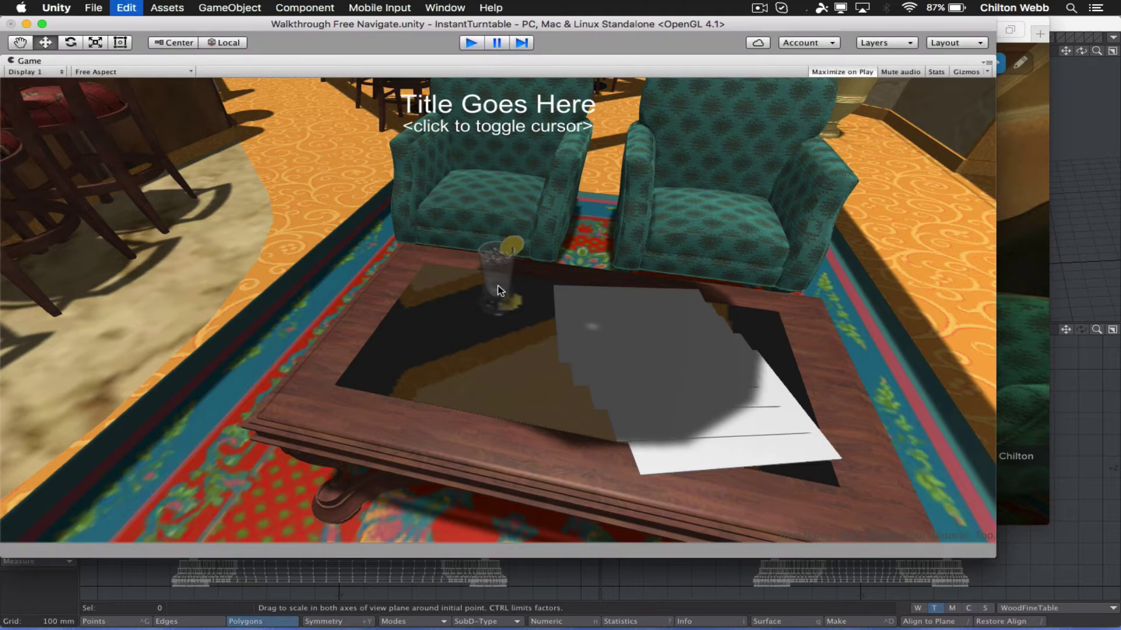
Set the Plane's Mirror Reflection Texture Size to 1024 and Clip Plane Offset to 0, testing in Play mode.
left_click(495, 444)
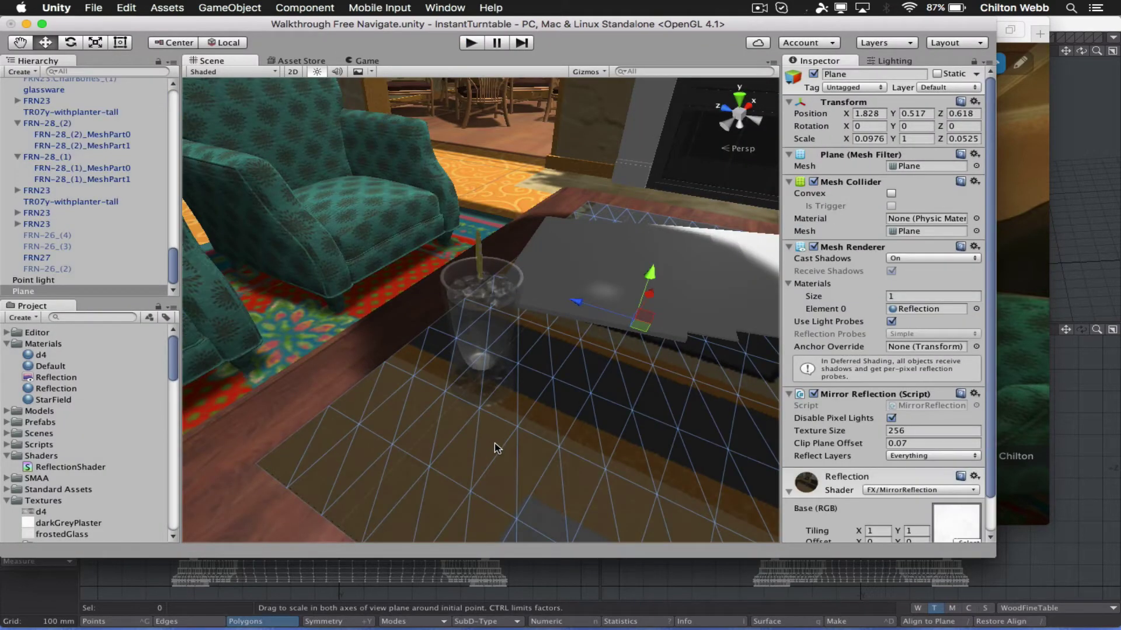
scroll(858, 391, "down", 2)
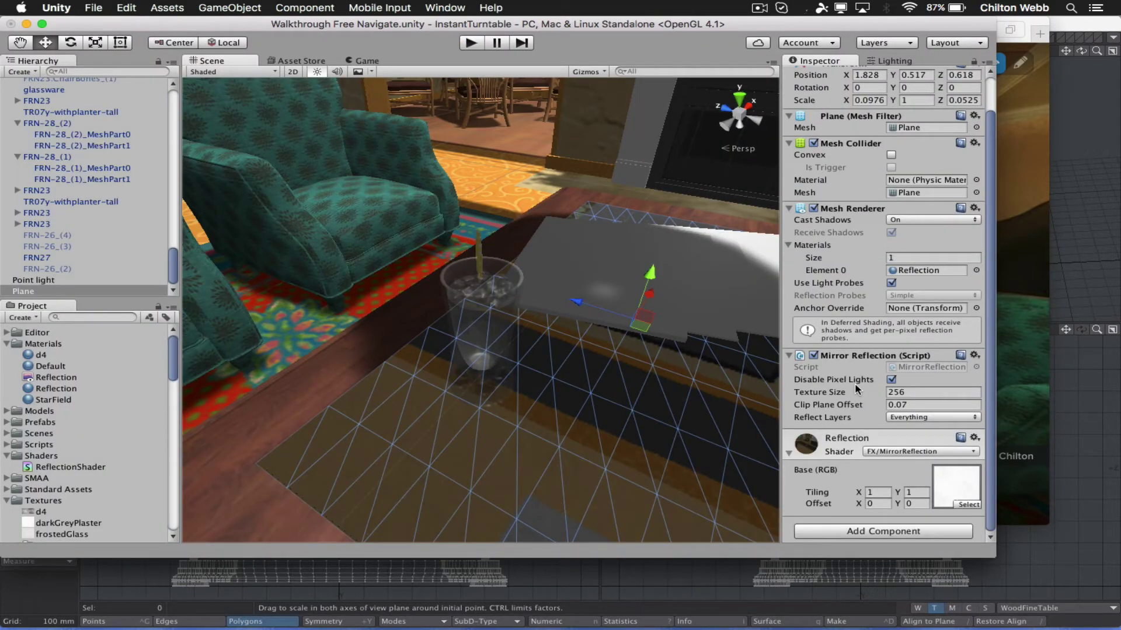
left_click(918, 388)
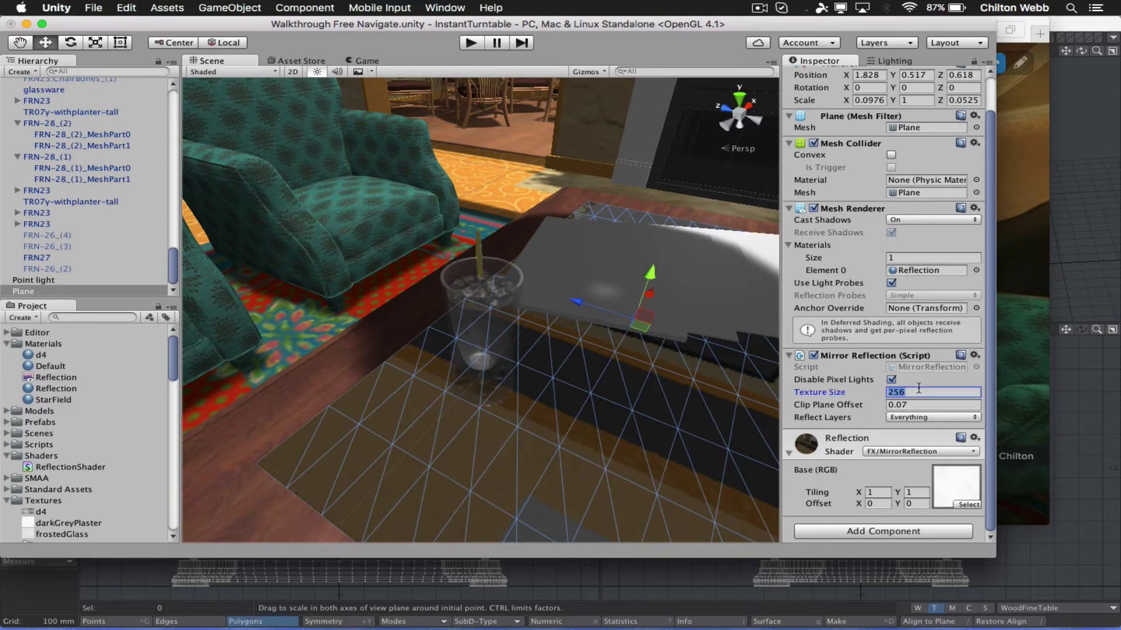
type("1024")
key("super+p")
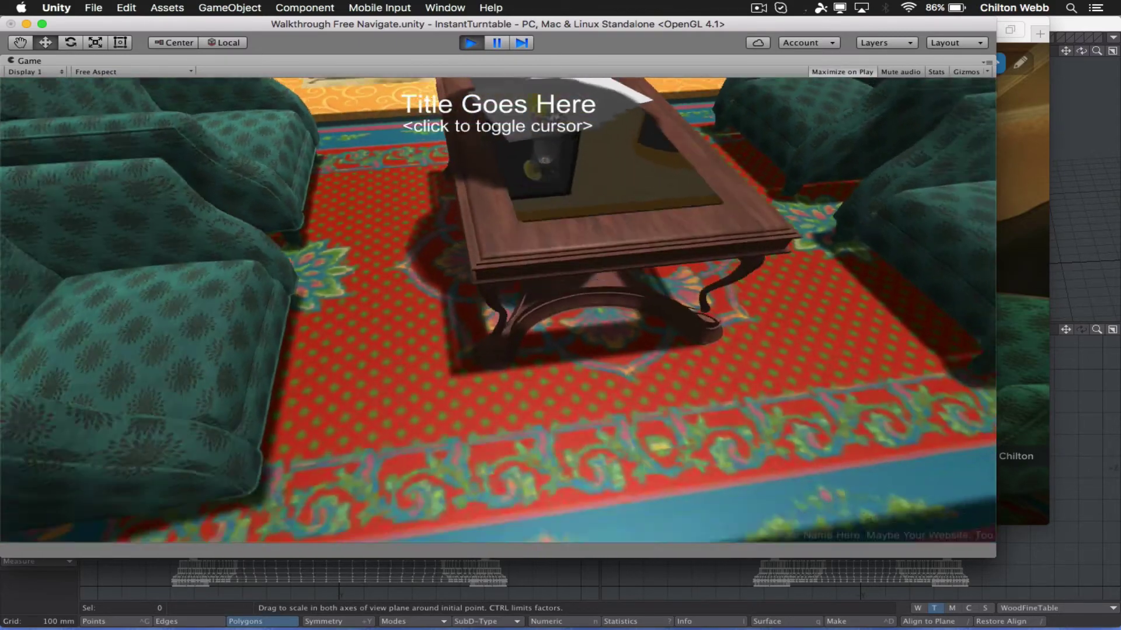
key("super+p")
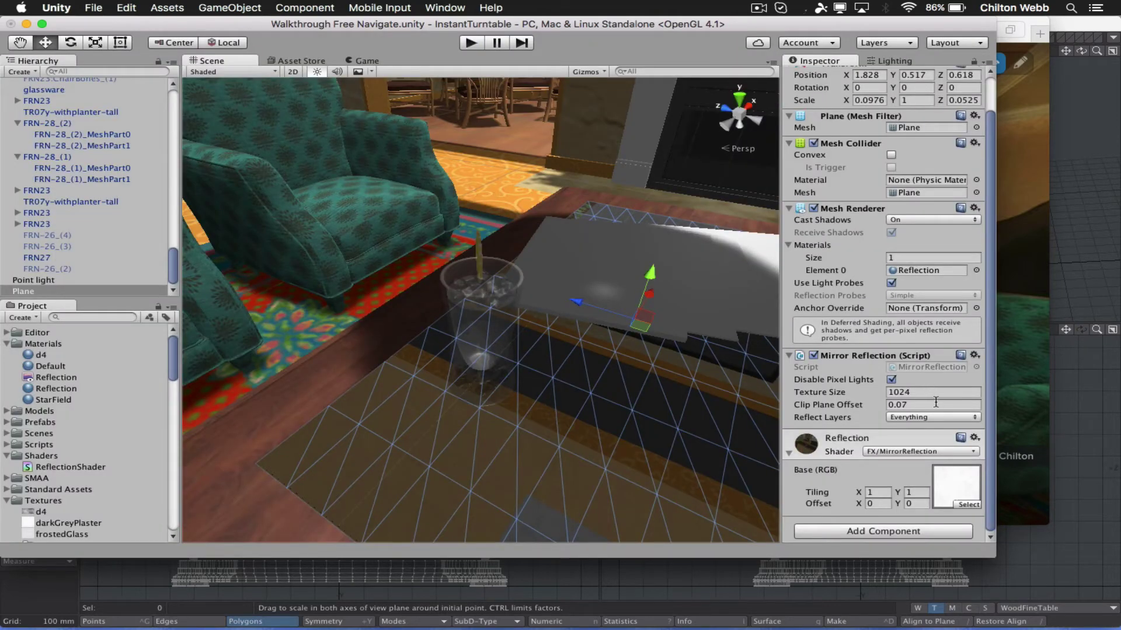
type("0")
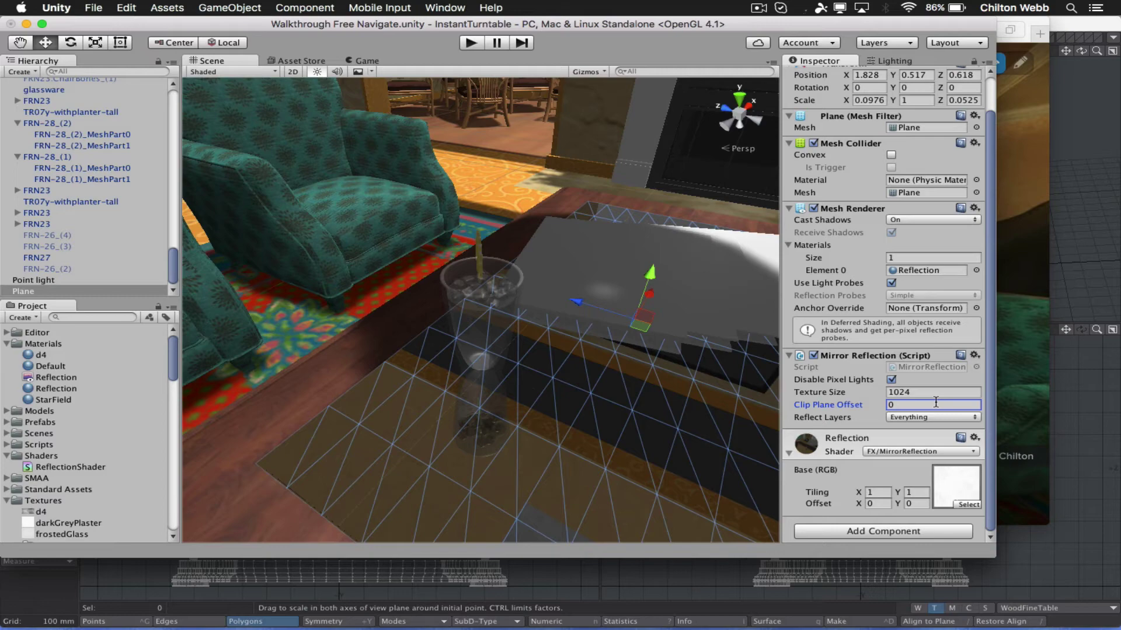
key("super+p")
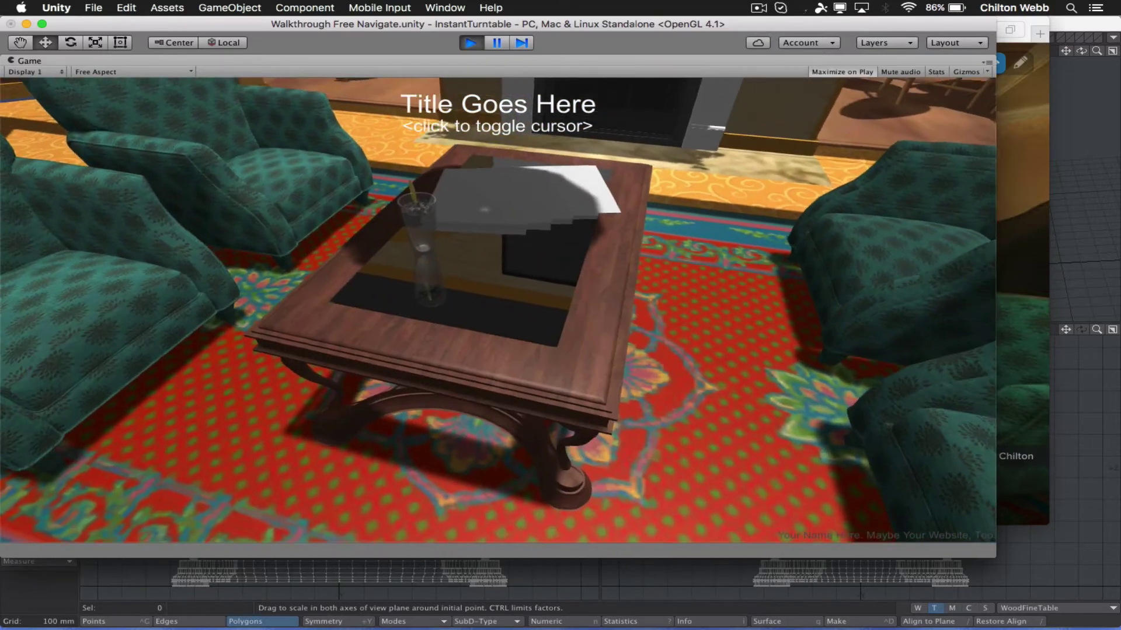
Remove the tabletop Plane's Mesh Collider component and rerun Play mode to test.
key("super+p")
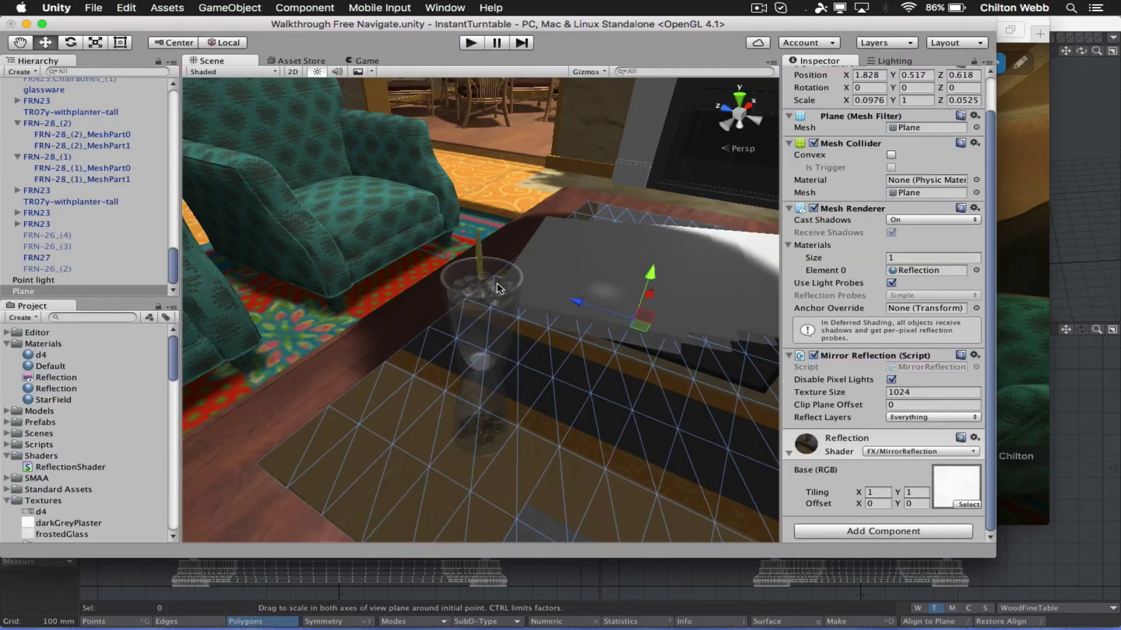
key("super+p")
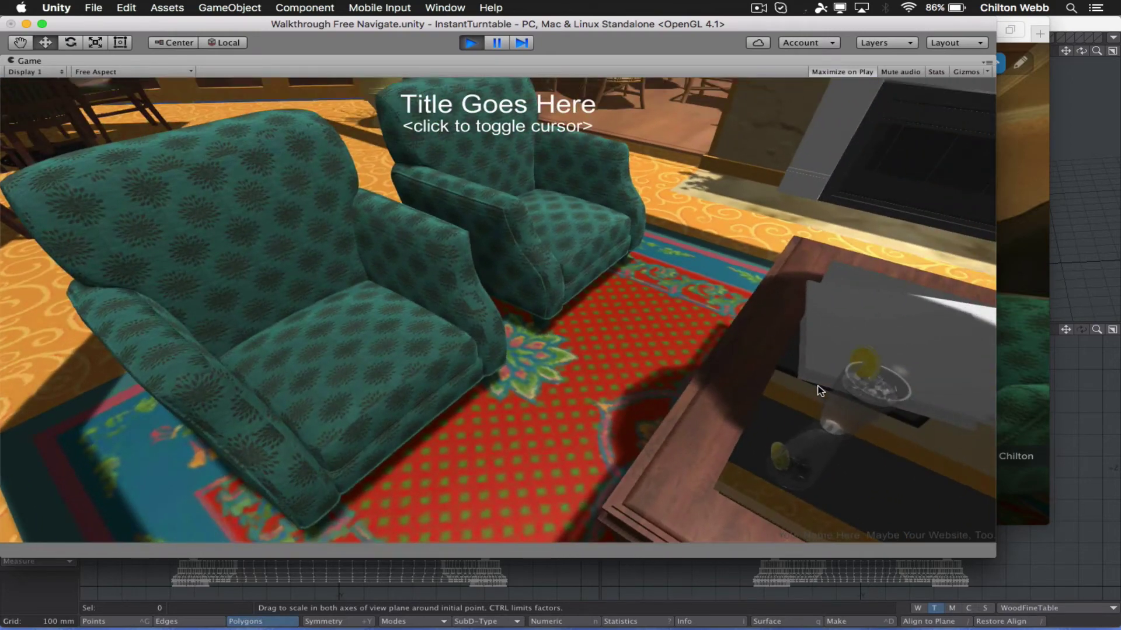
key("super+p")
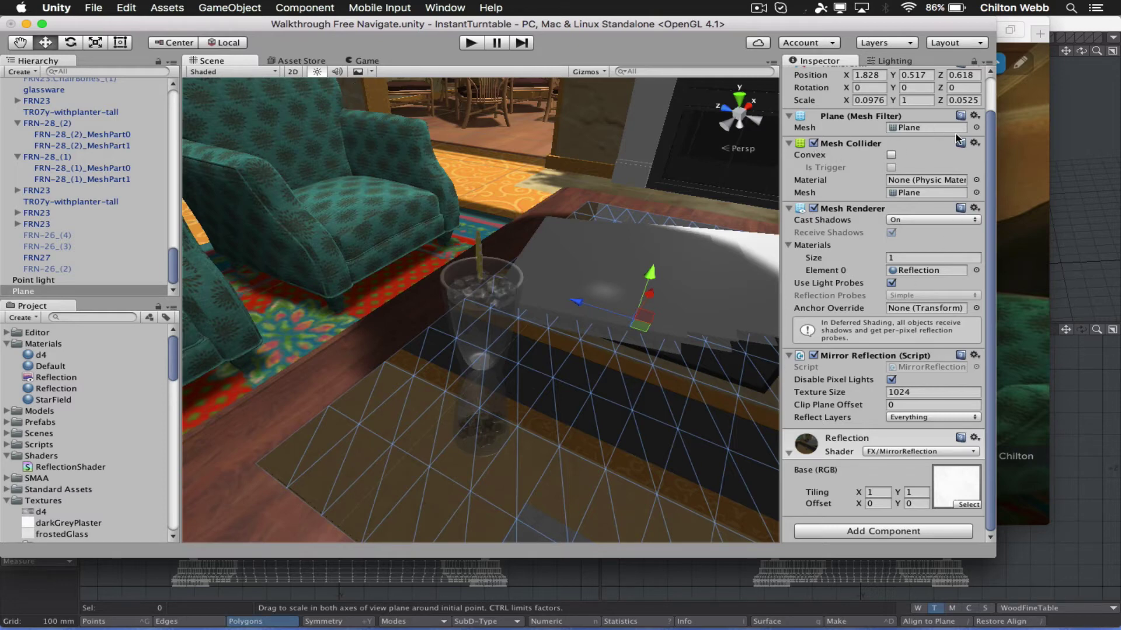
left_click(974, 143)
left_click(1010, 175)
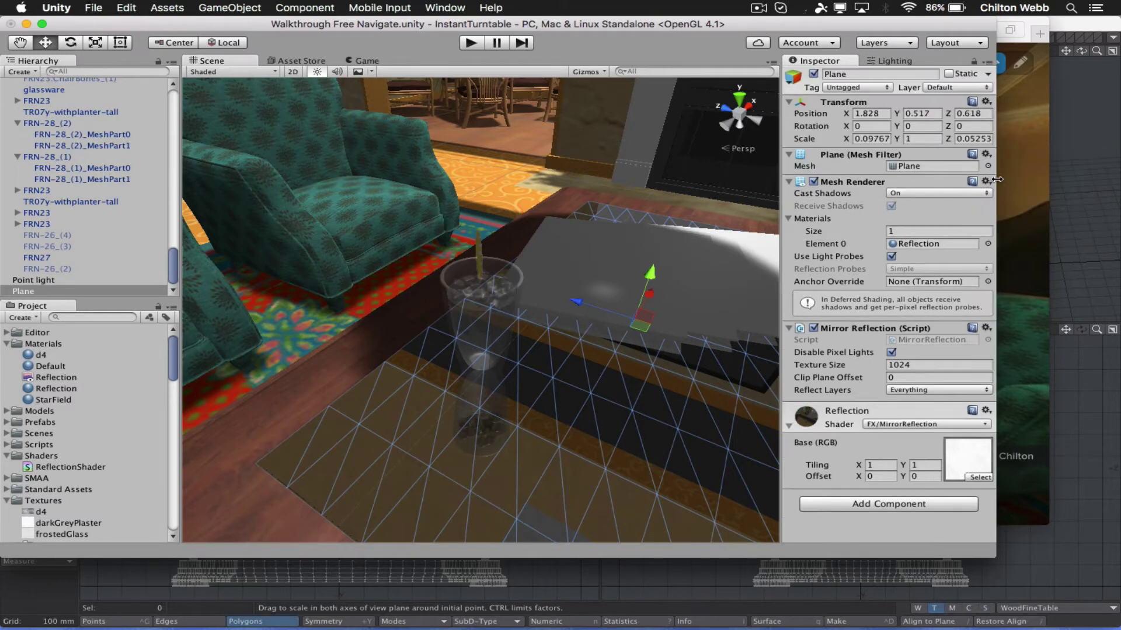
key("super+p")
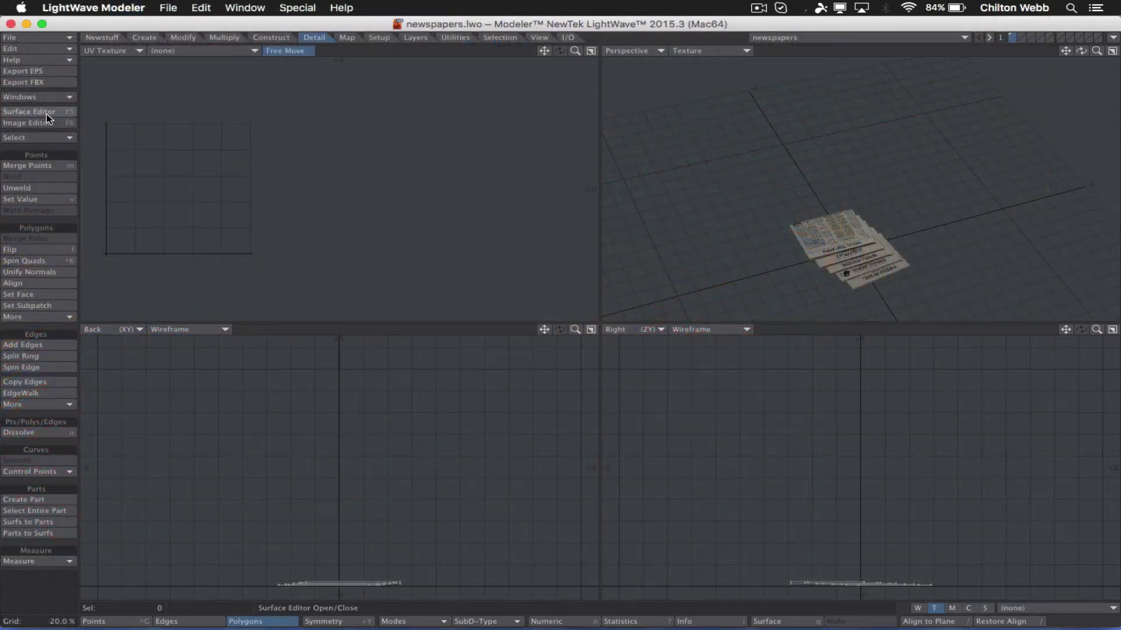
Inspect the newspapers' Color texture settings in the Surface Editor, then close without saving.
left_click(46, 114)
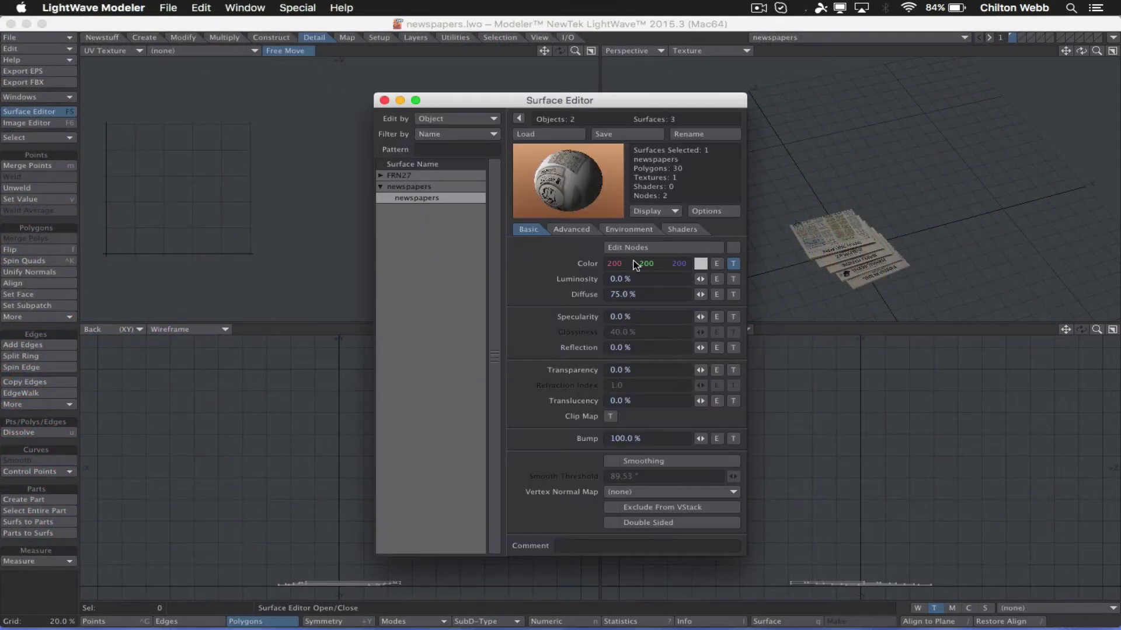
left_click(733, 264)
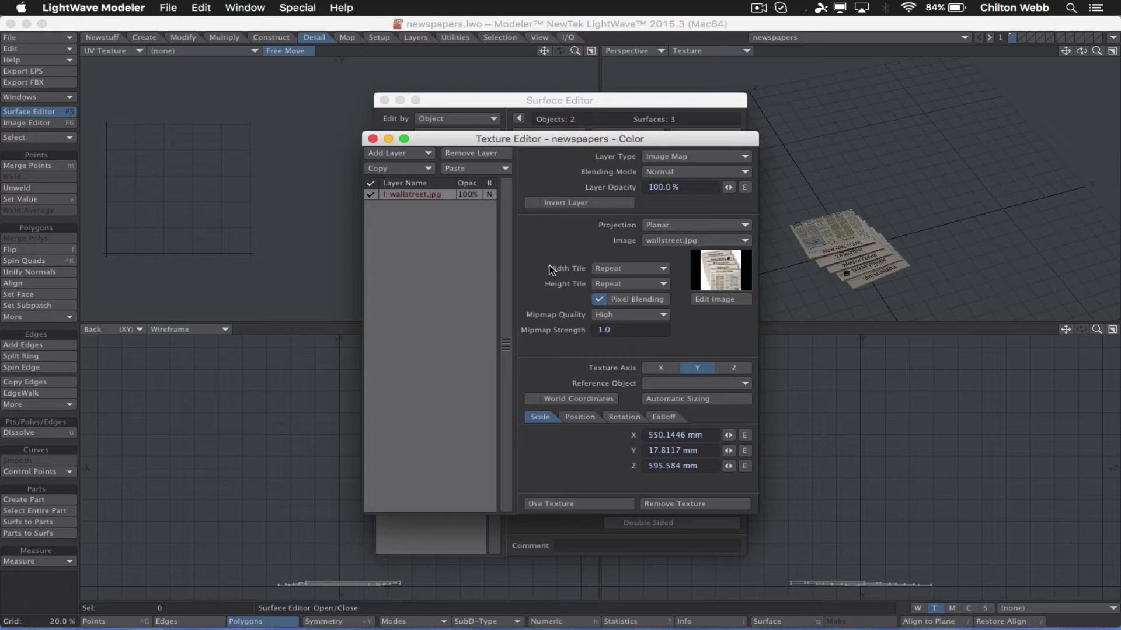
key("super+w")
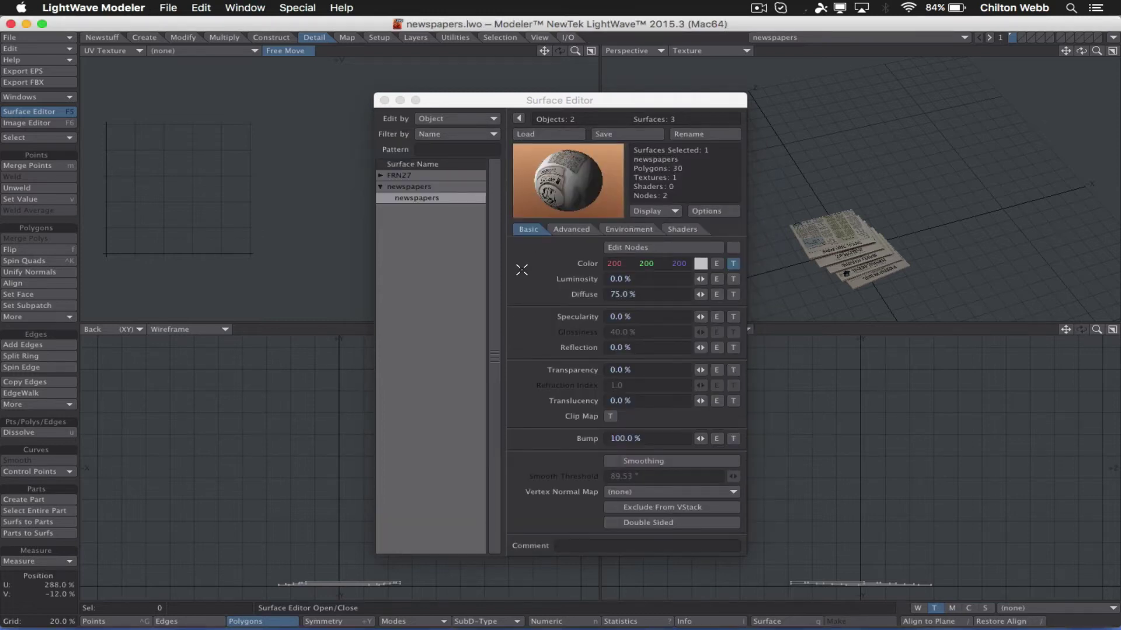
key("super+w")
left_click(584, 178)
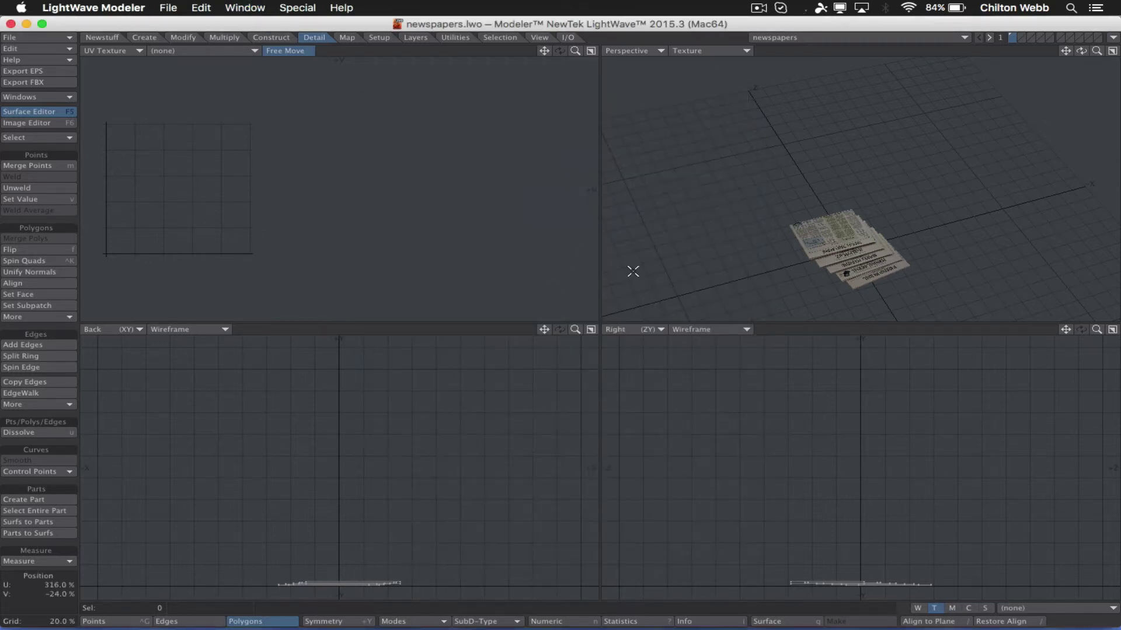
Create a planar UV map named Newspapers and show the wallstreet image in the UV view.
key("a")
key("F5")
left_click_drag(822, 232, 849, 222, "alt")
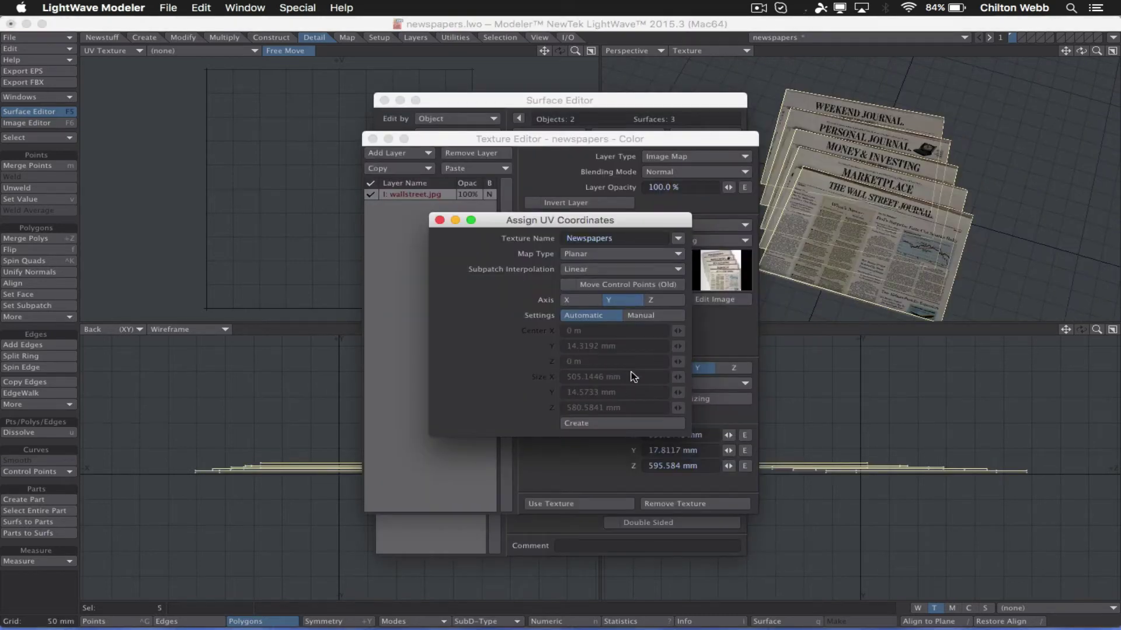
key("Return")
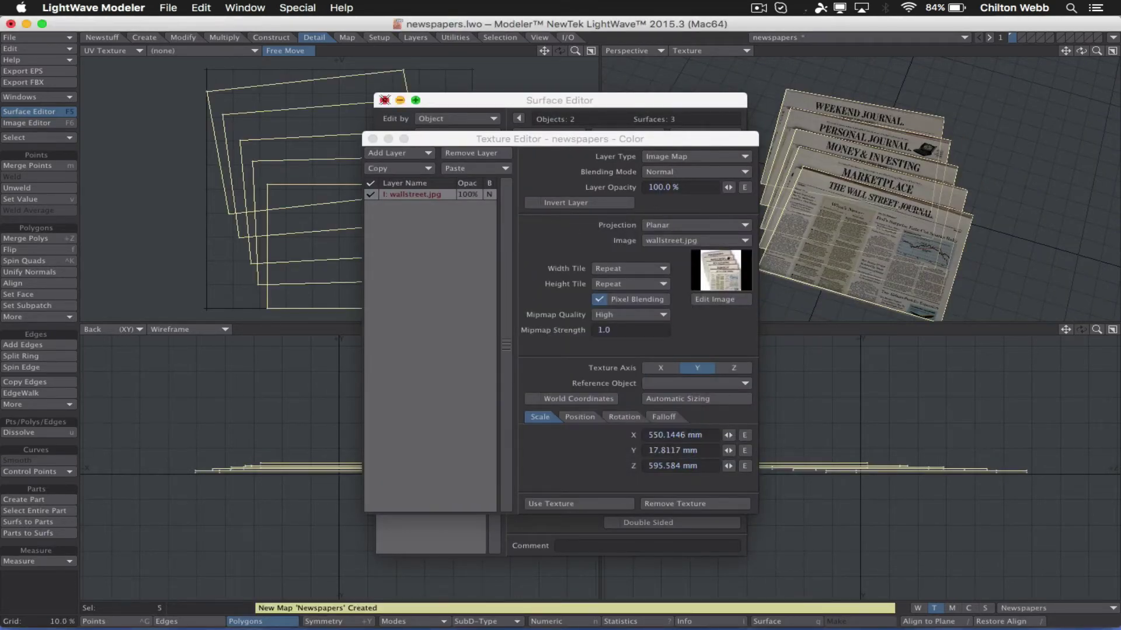
left_click(372, 139)
left_click(384, 100)
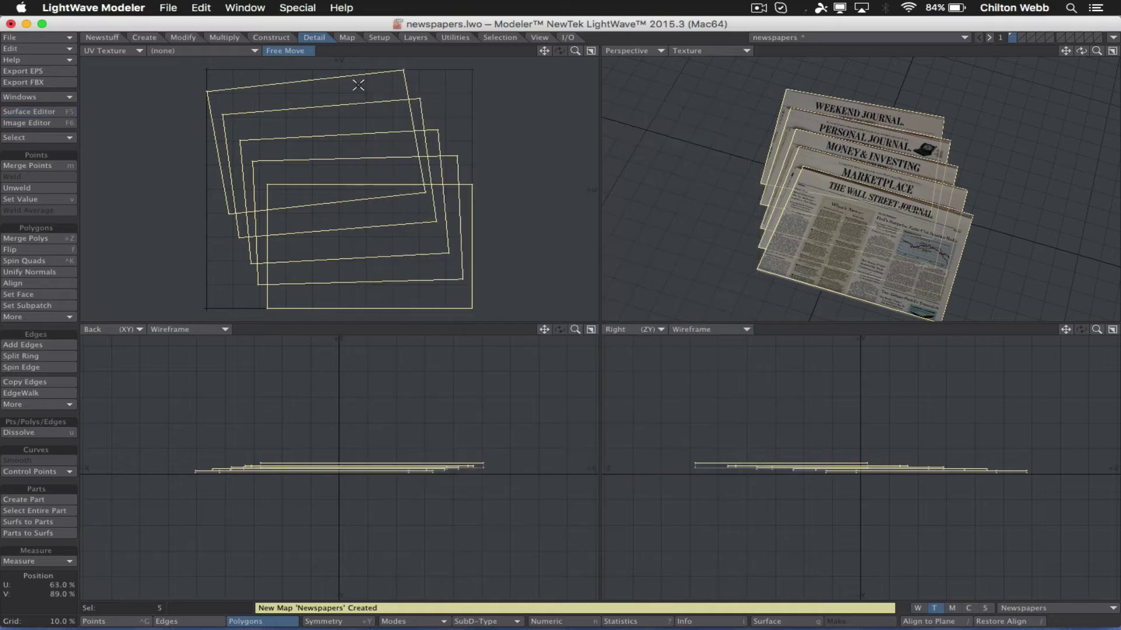
left_click(233, 51)
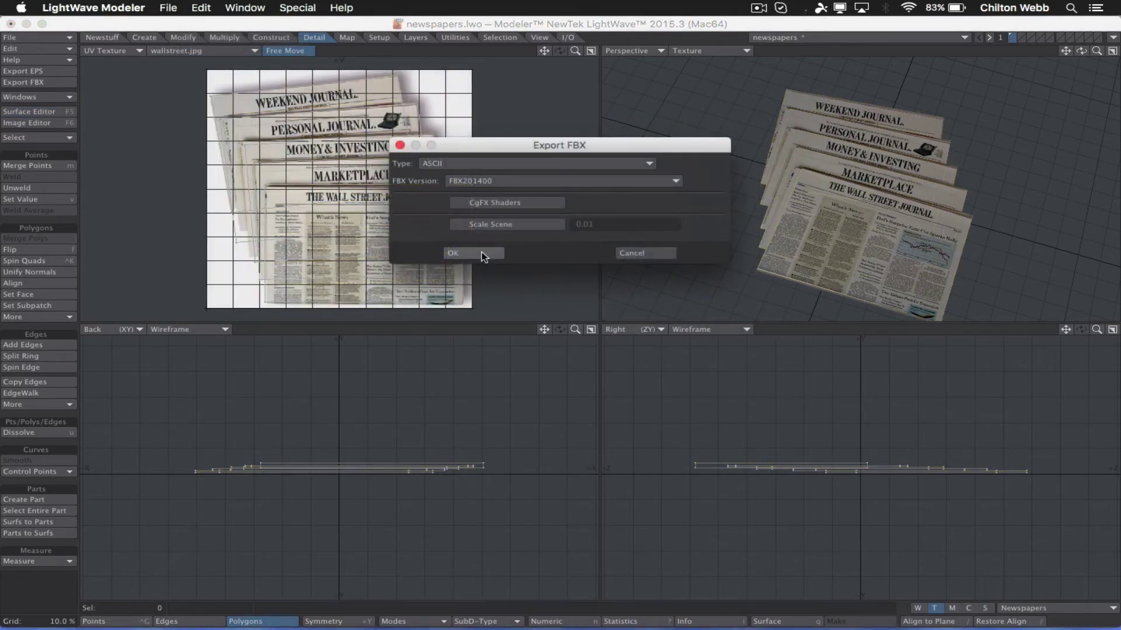
Export the newspapers model as newspapers.fbx.
left_click(483, 253)
left_click(801, 492)
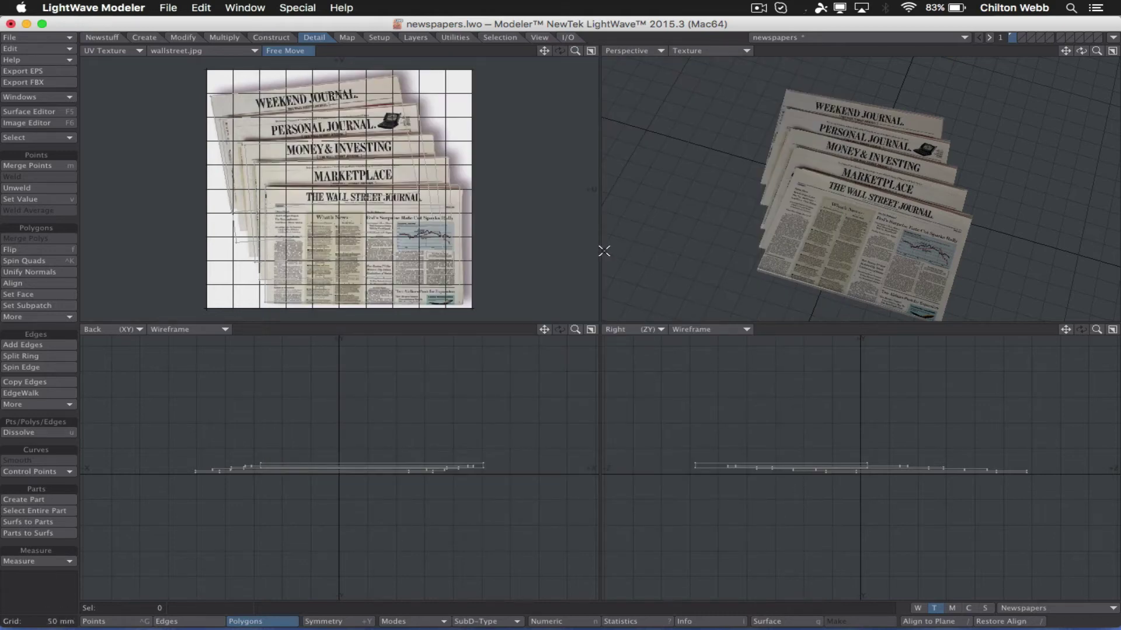
key("super+Tab")
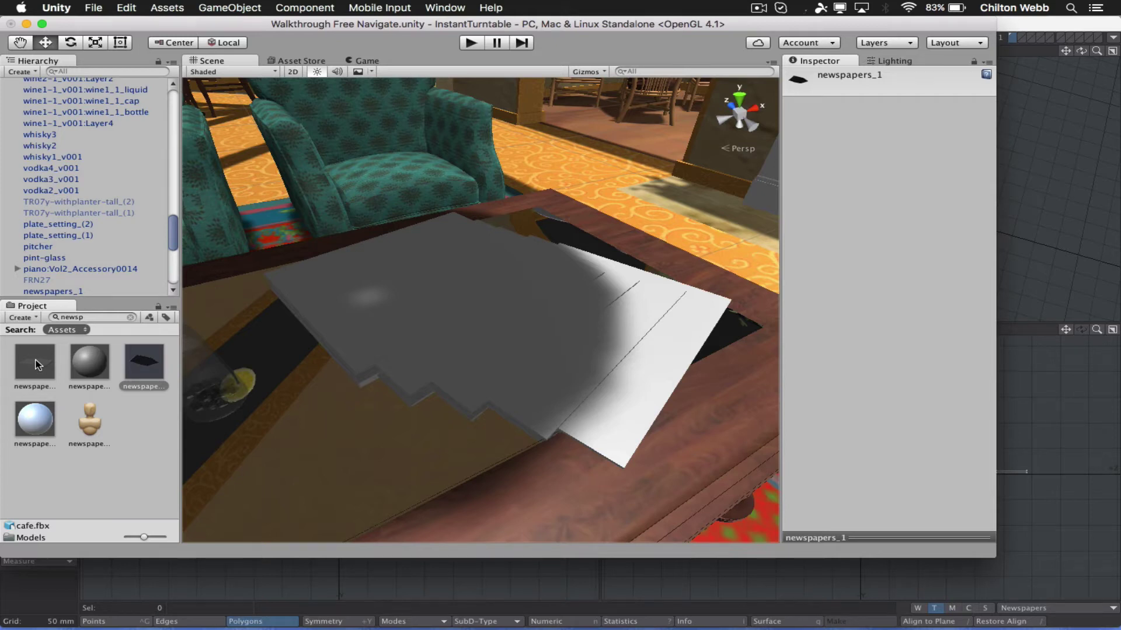
Add the newspapers model to the scene root and deactivate the old newspapers_1 object.
left_click_drag(37, 364, 102, 183)
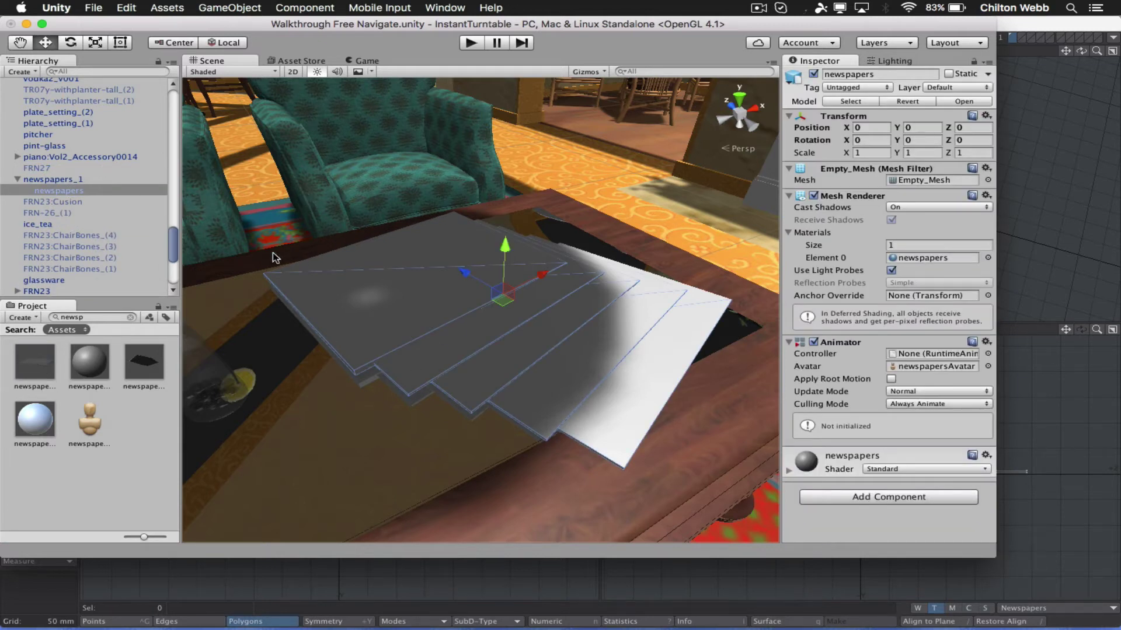
left_click_drag(53, 190, 61, 174)
left_click(61, 190)
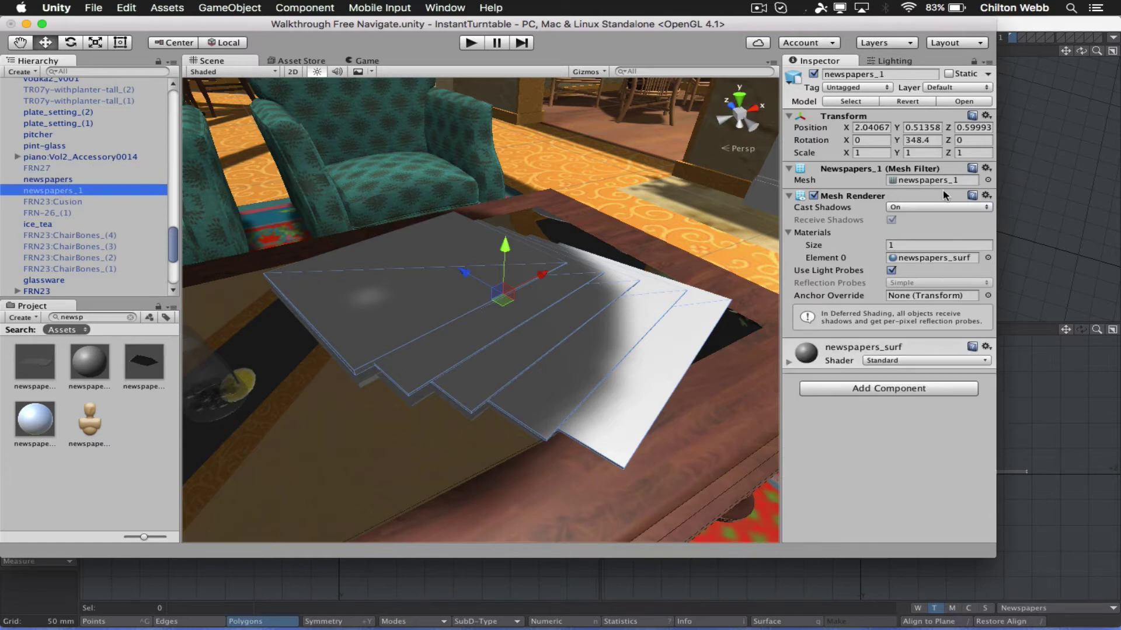
left_click(813, 74)
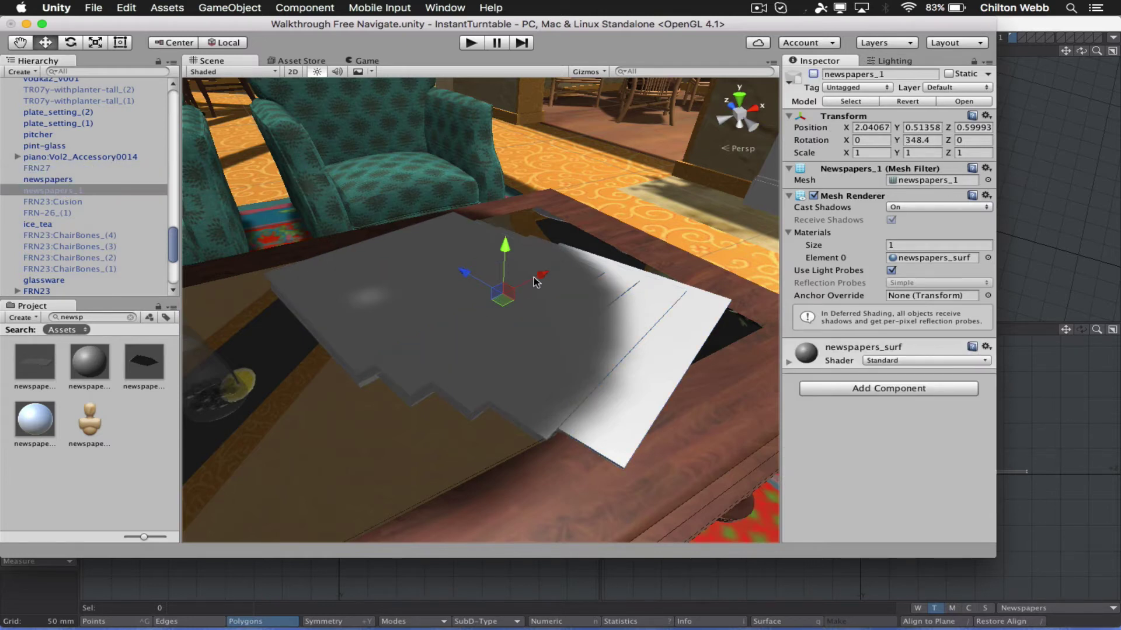
Assign the wallstreet texture to the new newspapers material's Albedo slot.
left_click(119, 180)
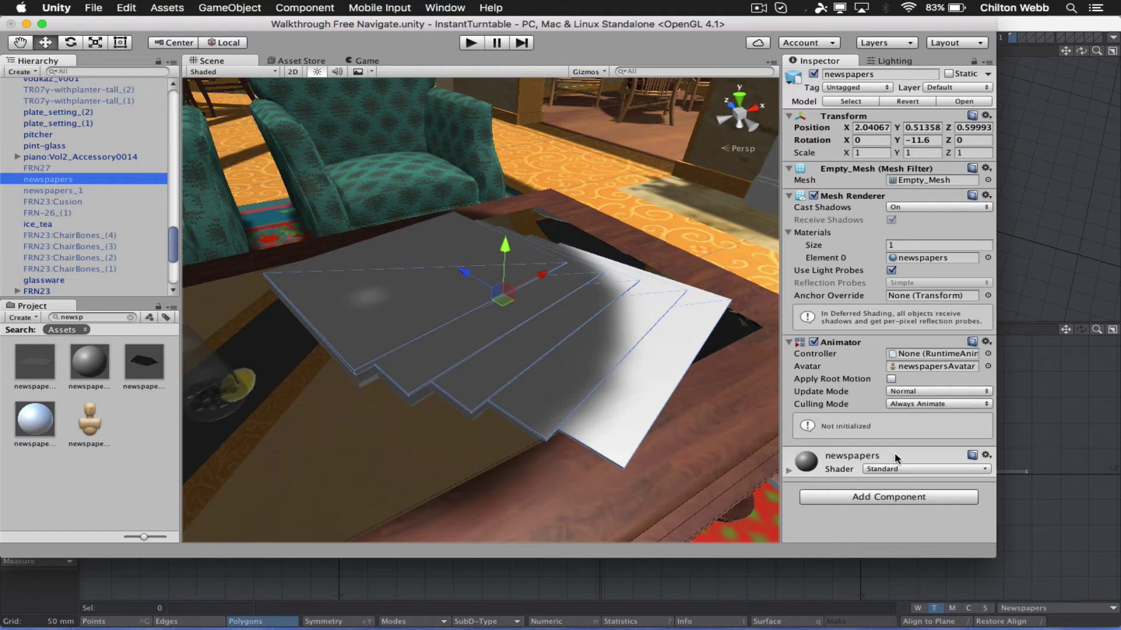
left_click(860, 458)
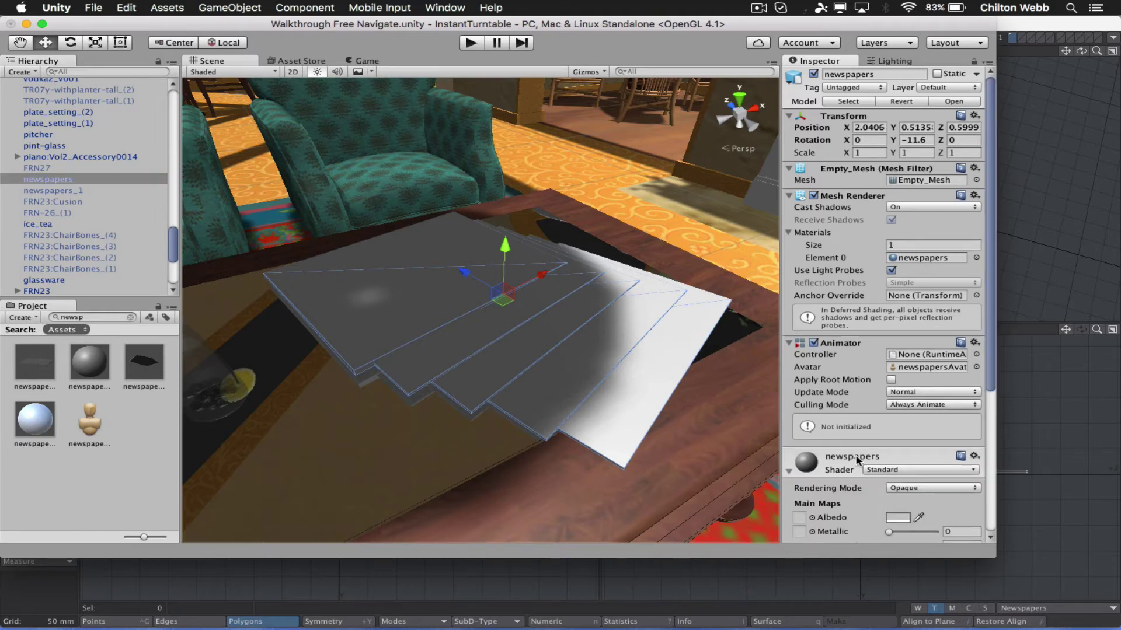
scroll(861, 457, "down", 5)
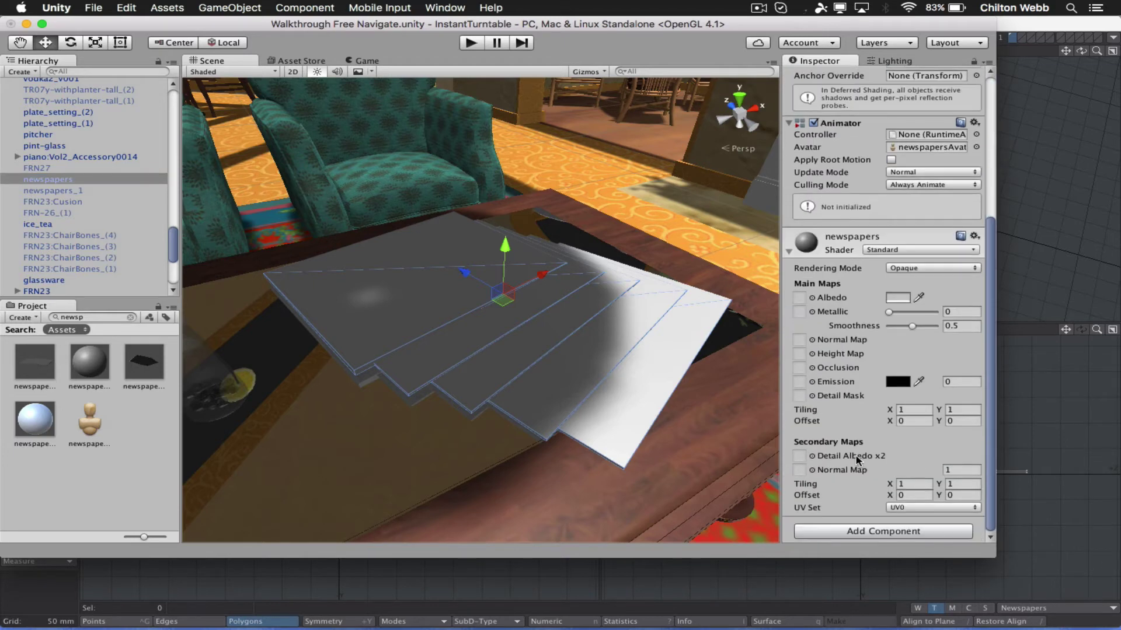
left_click(99, 316)
type("wall")
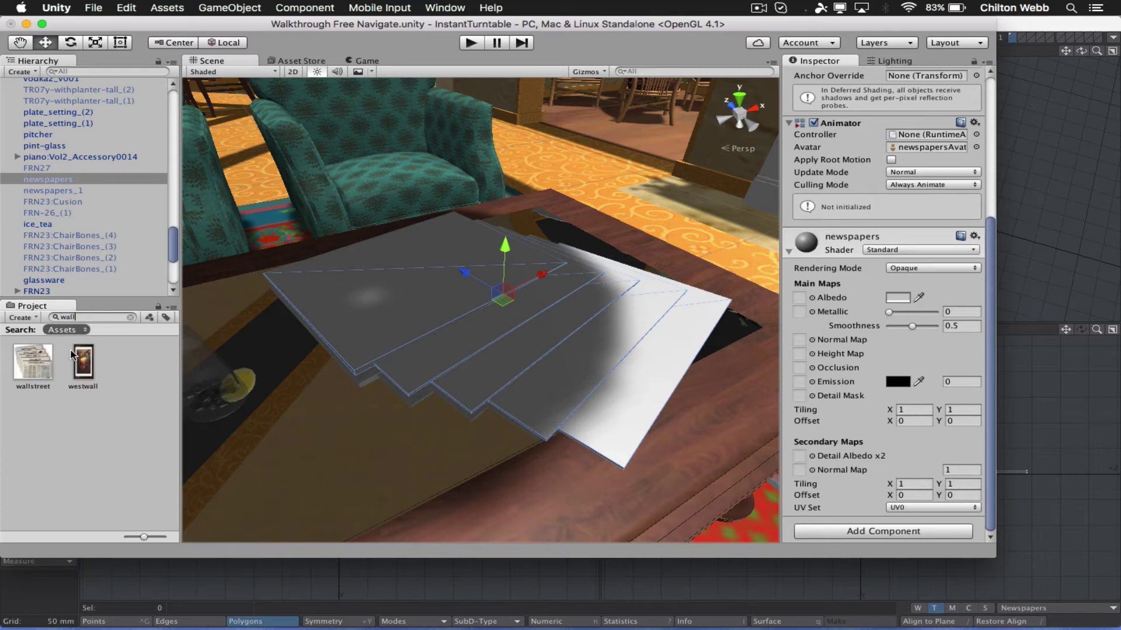
left_click_drag(33, 365, 799, 299)
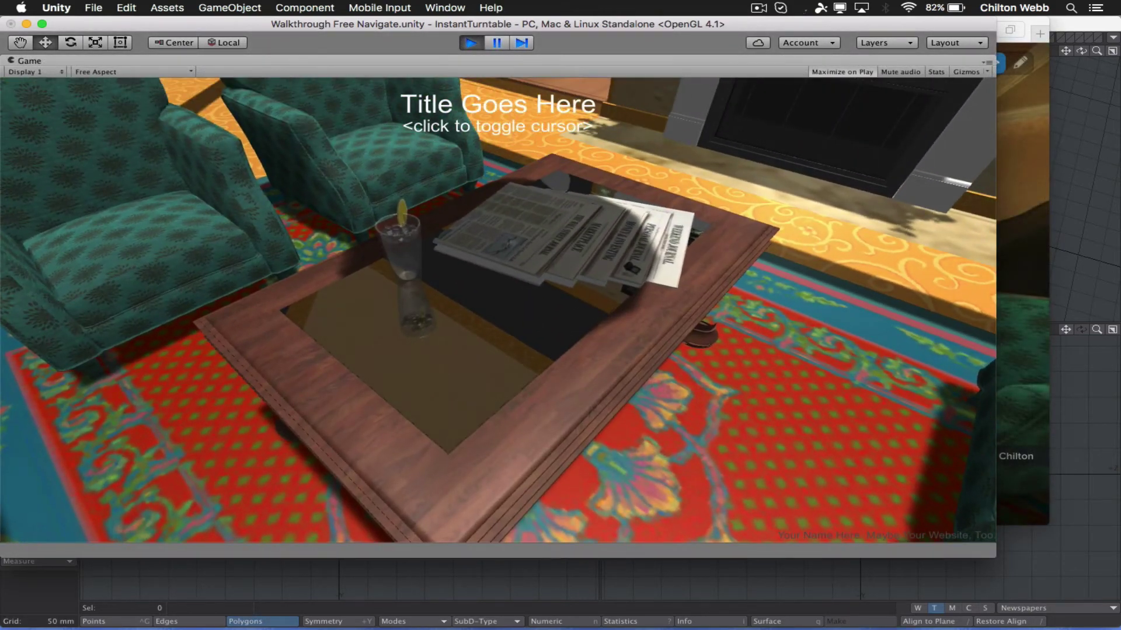
Stop Play mode and tint the newspapers' albedo near-white (251).
key("super+p")
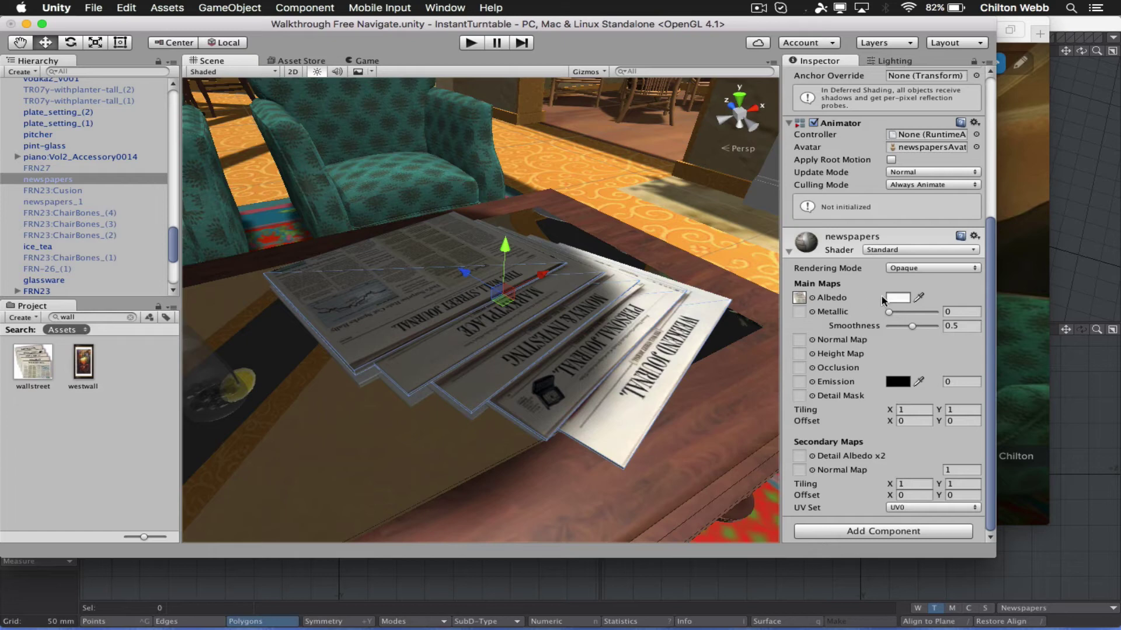
left_click(897, 297)
left_click_drag(47, 140, 0, 82)
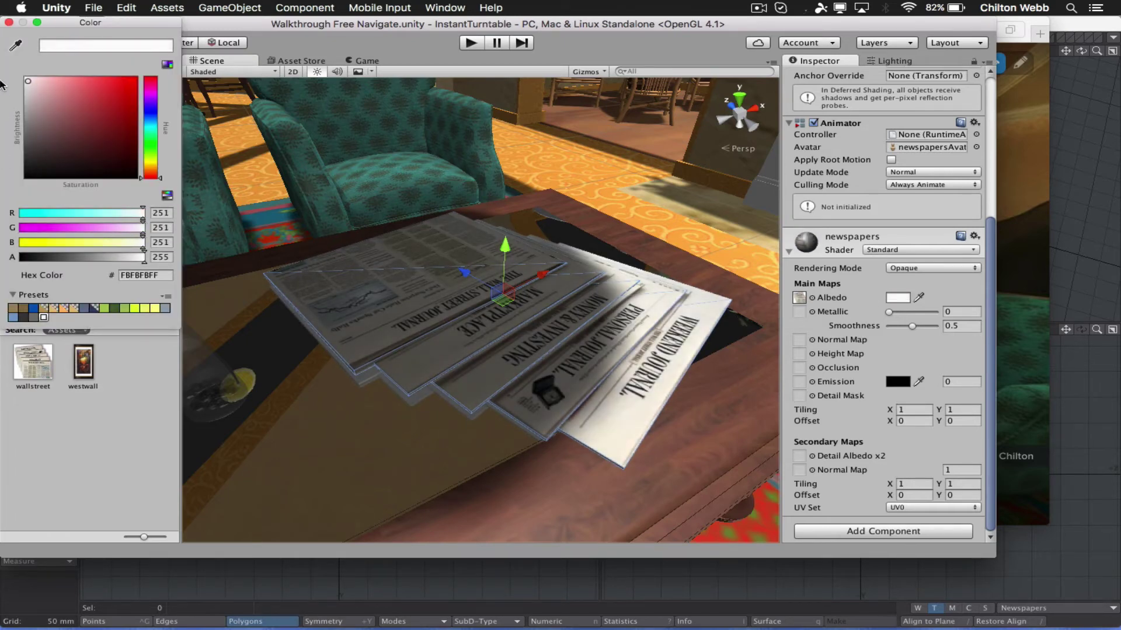
left_click(8, 23)
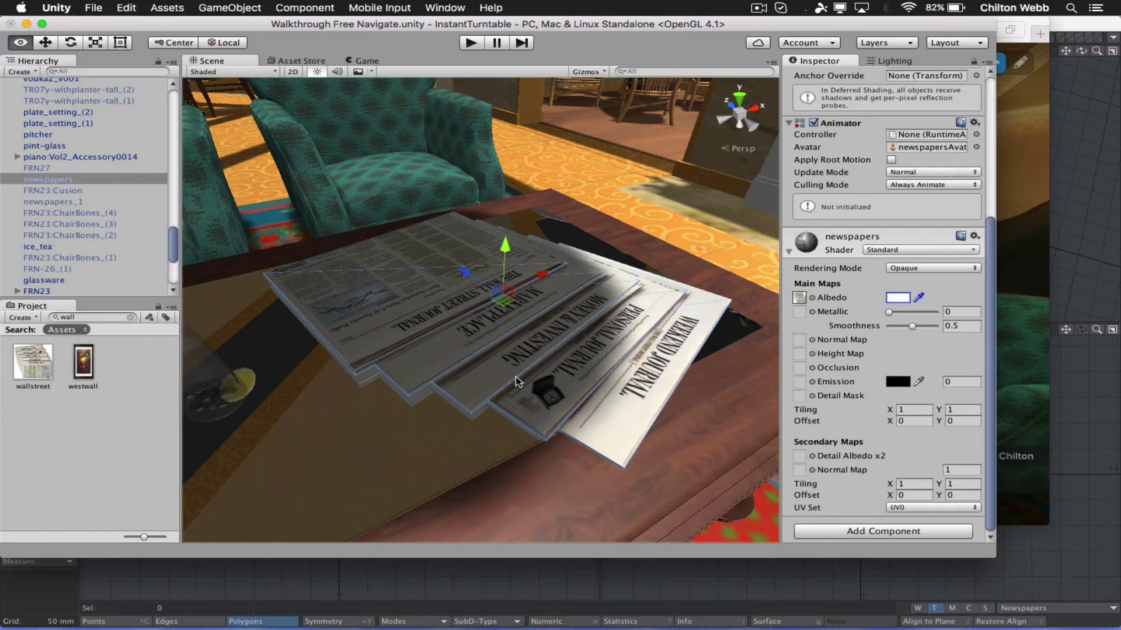
mouse_move(515, 377)
left_mouse_down("alt")
mouse_move(712, 204)
mouse_move(501, 367)
left_mouse_up("alt")
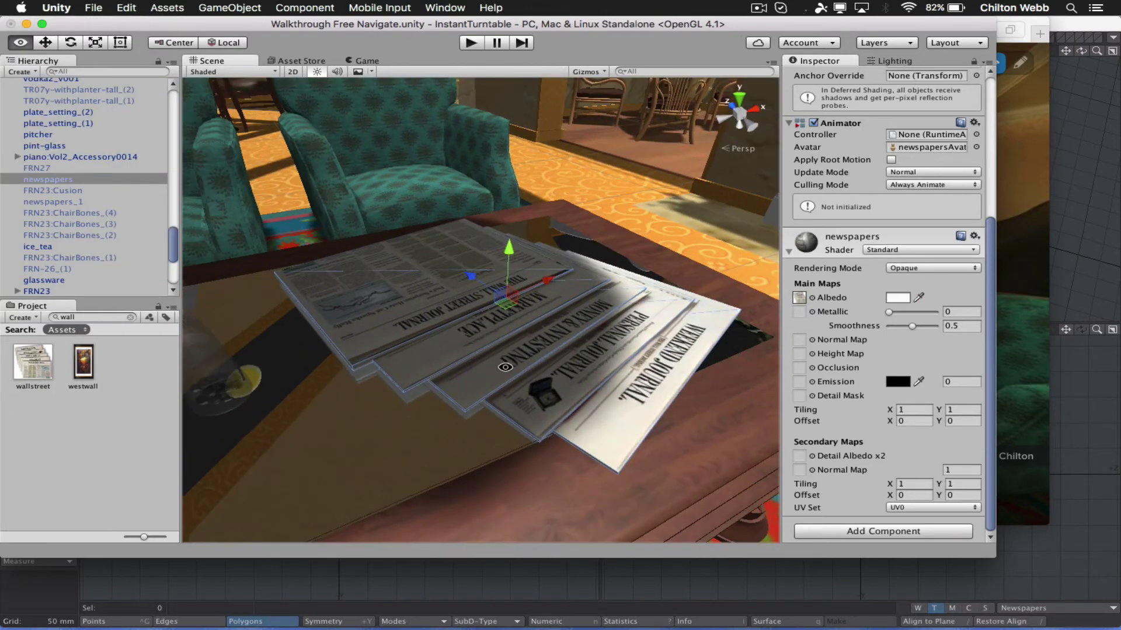
key("super+Tab")
key("super+Tab")
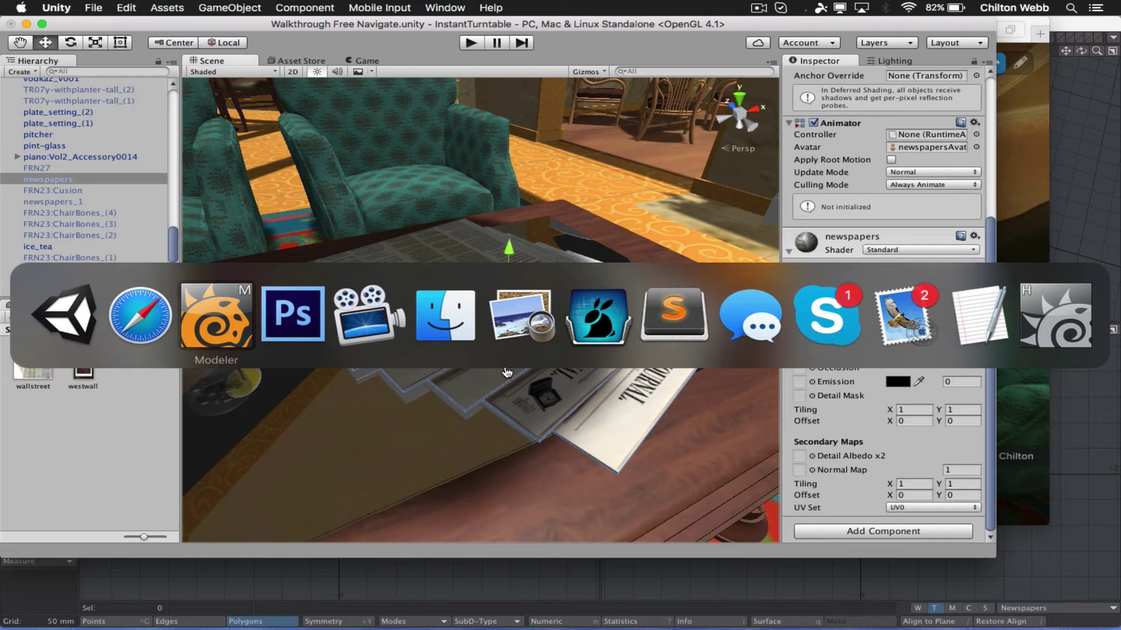
Duplicate newspapers with Cmd+D and place newspapers (1) directly below the original in the Hierarchy.
key("super+shift+Tab")
key("super+shift+Tab")
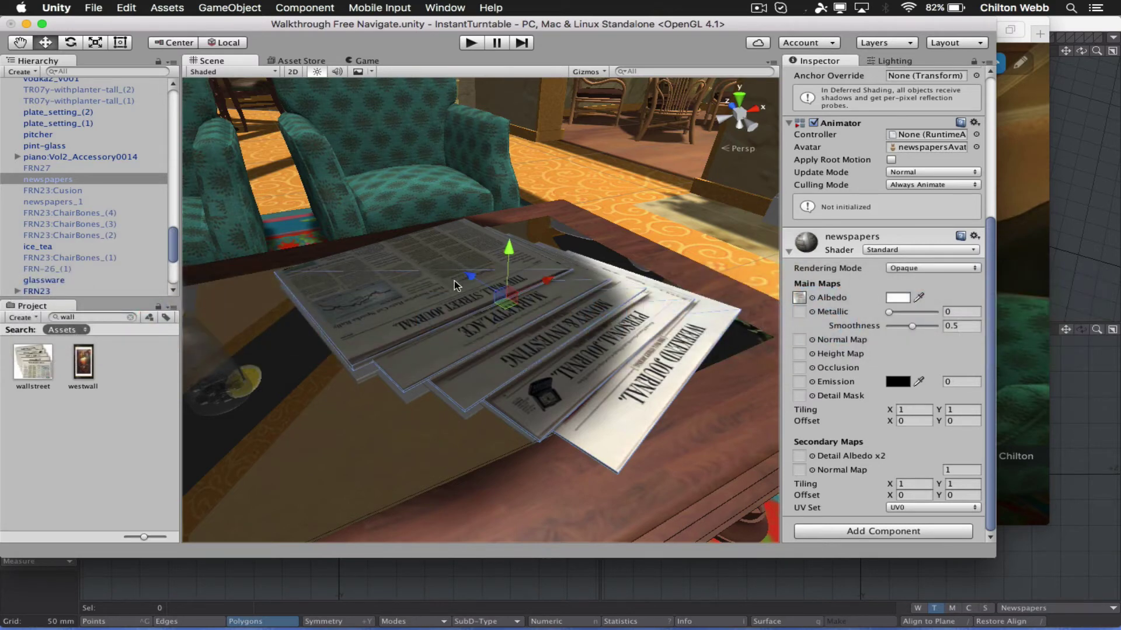
left_click(93, 177)
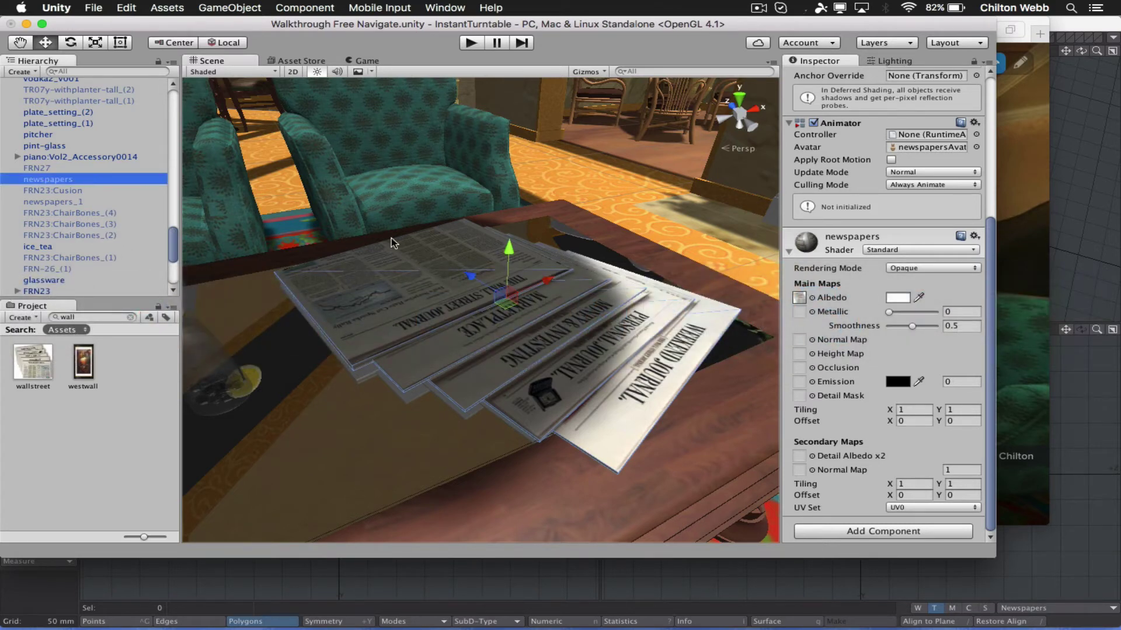
key("super+d")
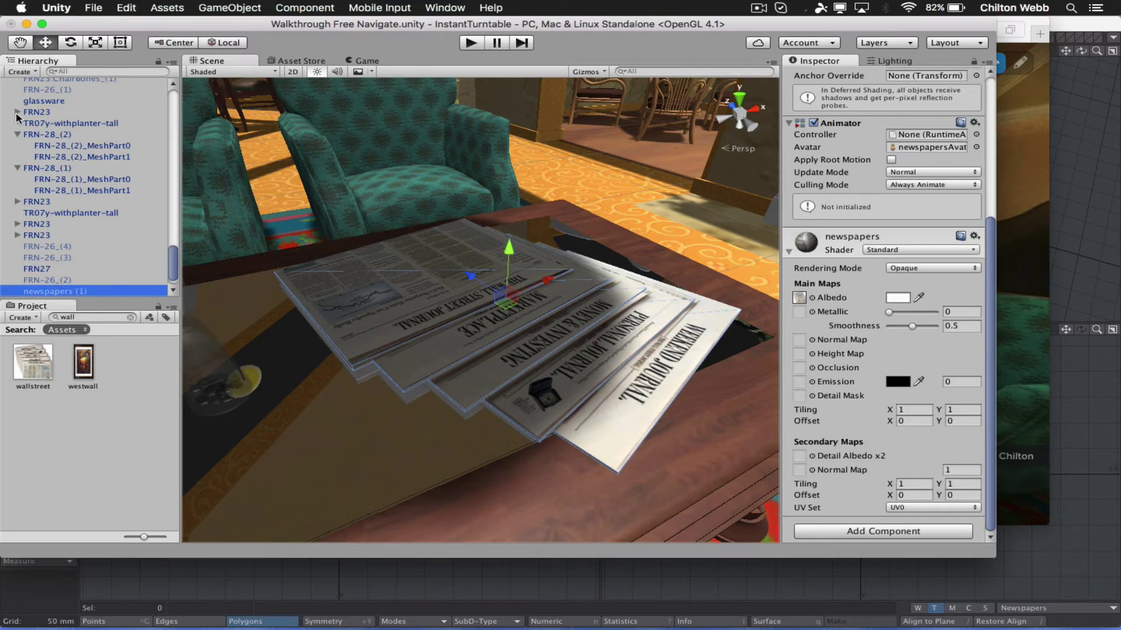
left_click(18, 134)
left_click(18, 147)
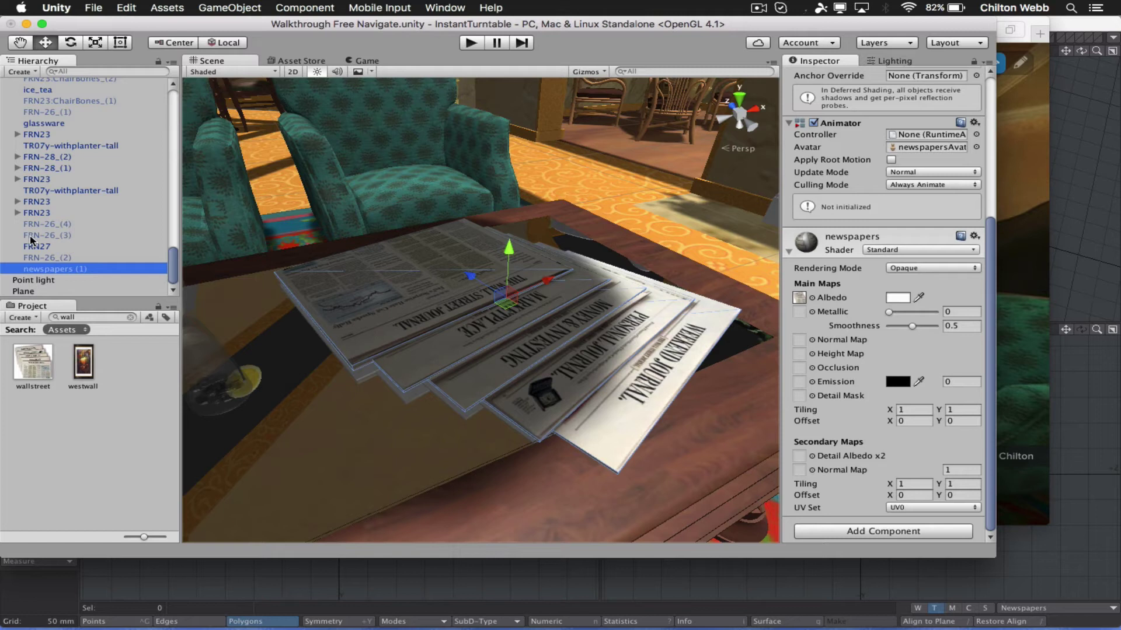
left_click_drag(45, 252, 64, 207)
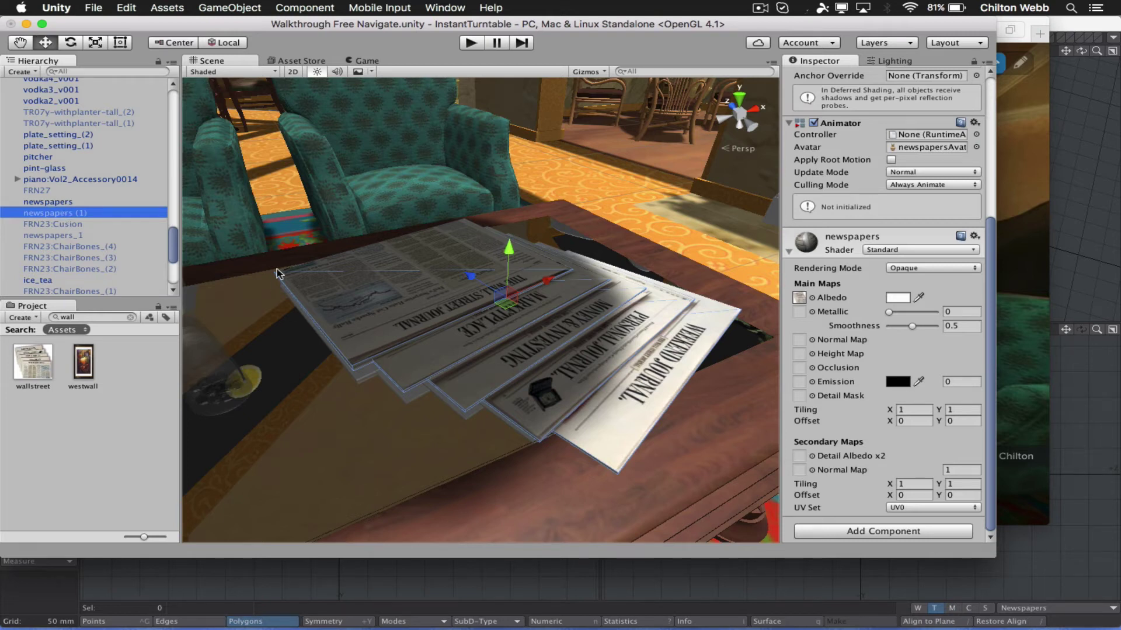
Create a new material named Shadow in the Materials folder.
left_click(132, 317)
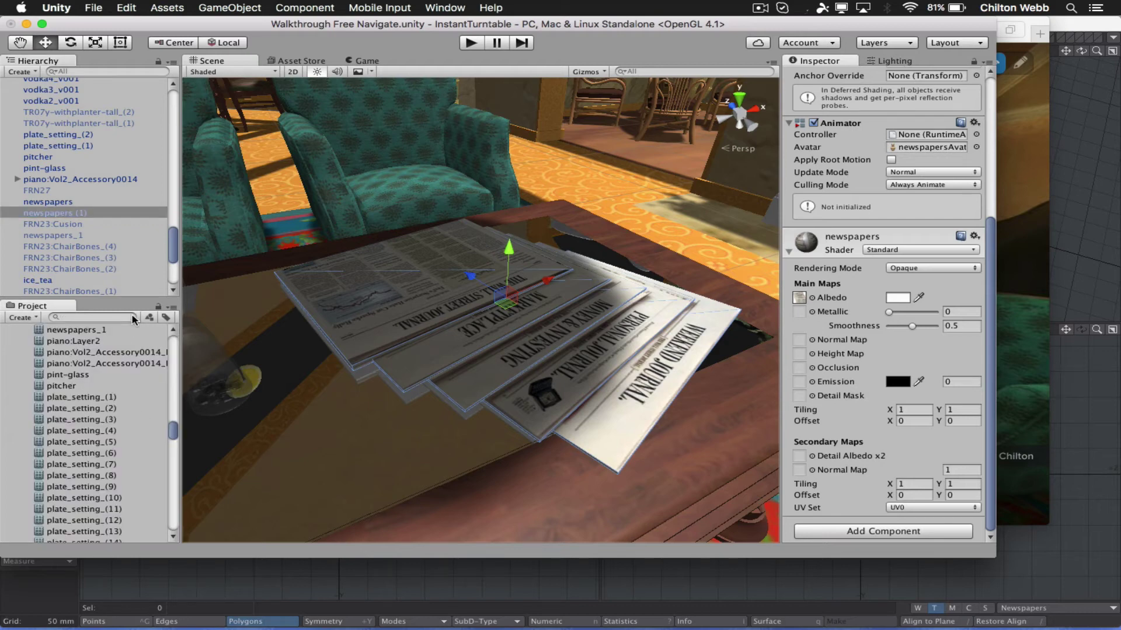
scroll(107, 418, "up", 10)
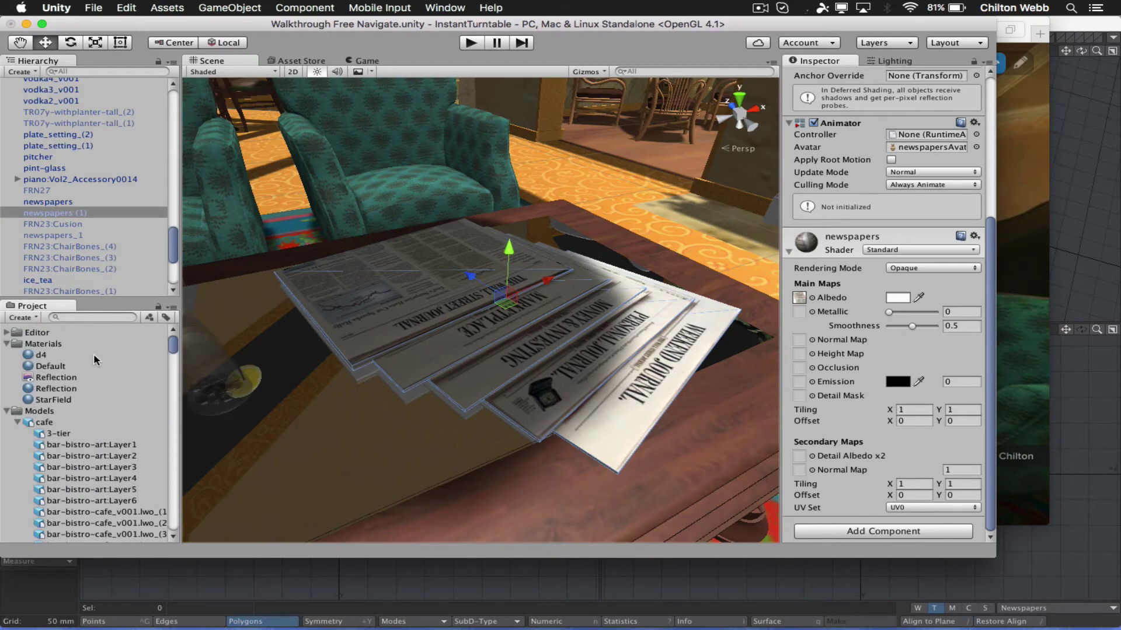
right_click(76, 363)
mouse_move(125, 371)
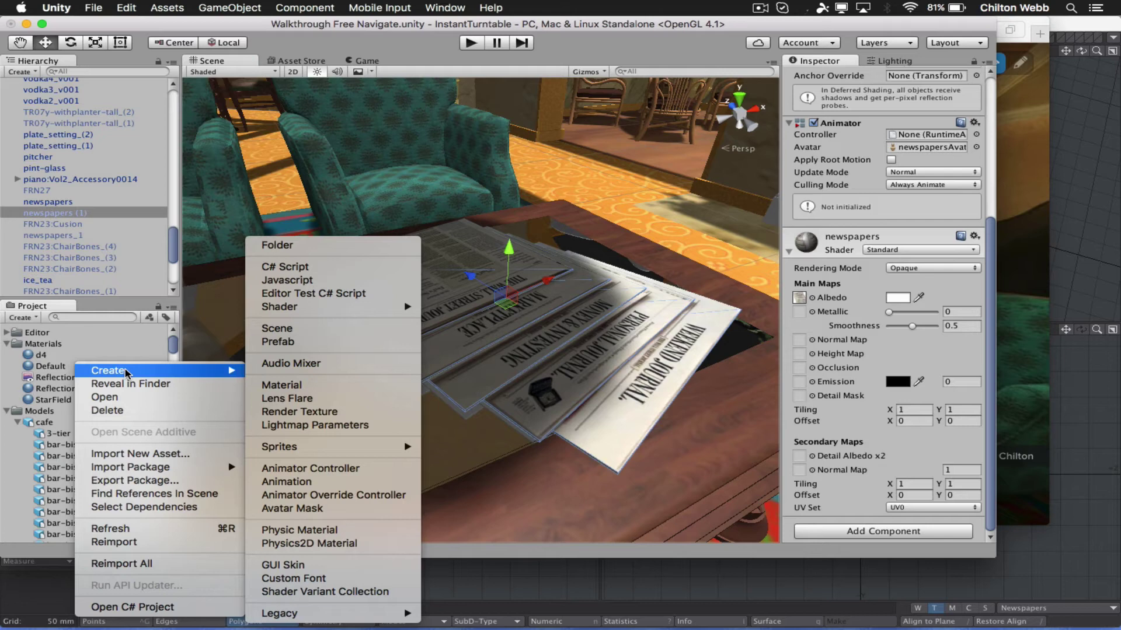
left_click(333, 384)
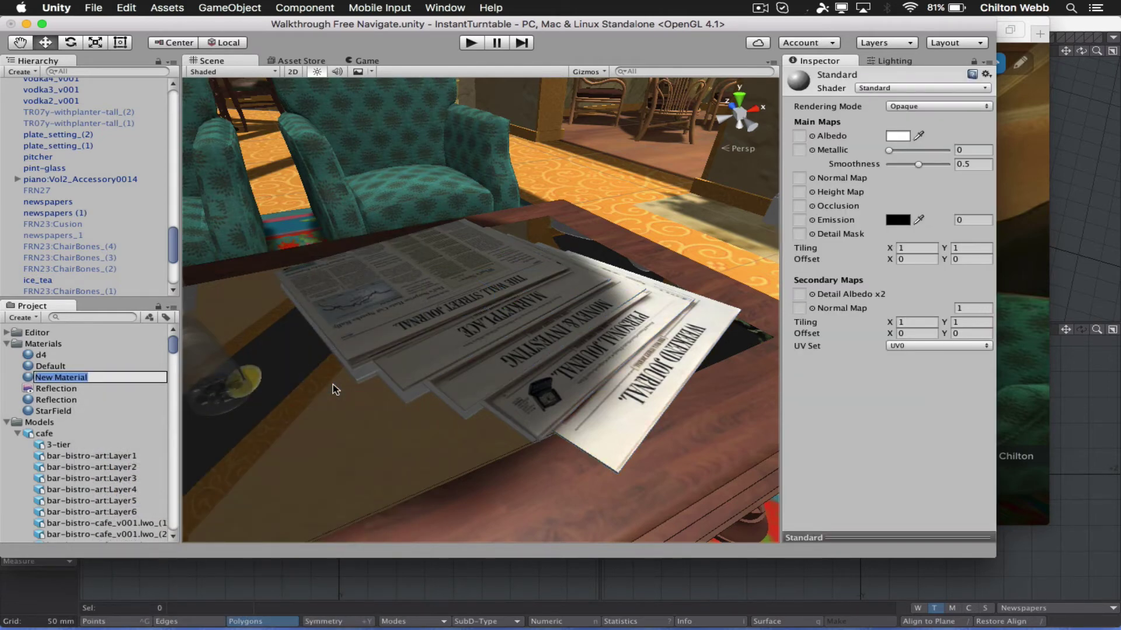
type("Shadow")
key("Return")
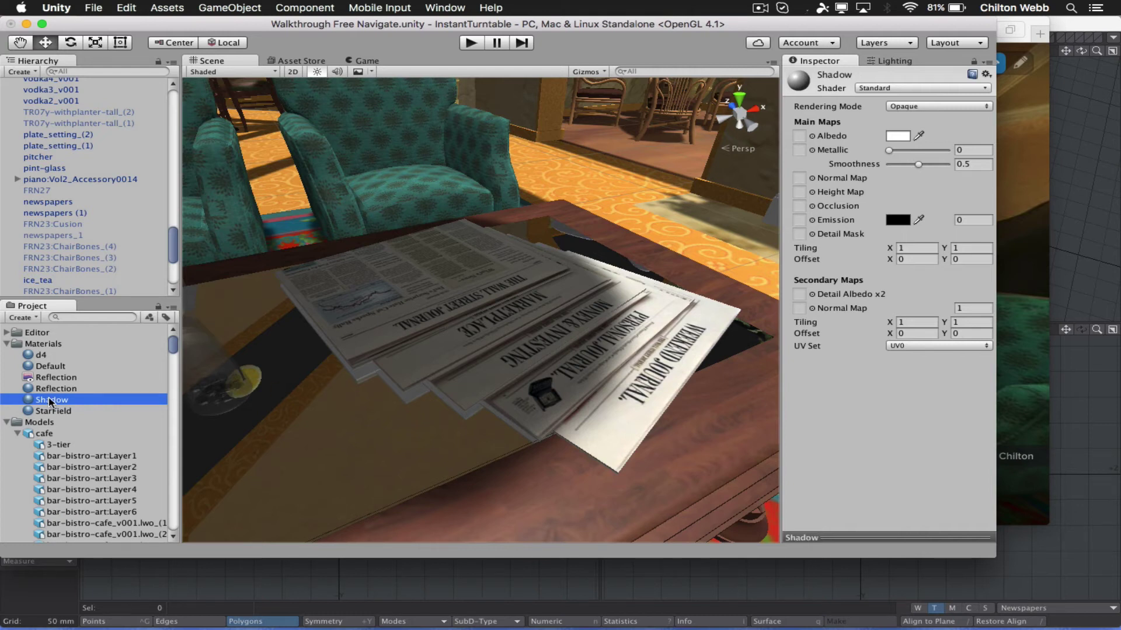
Set the Shadow material's albedo colour to dark grey 363636.
left_click(897, 136)
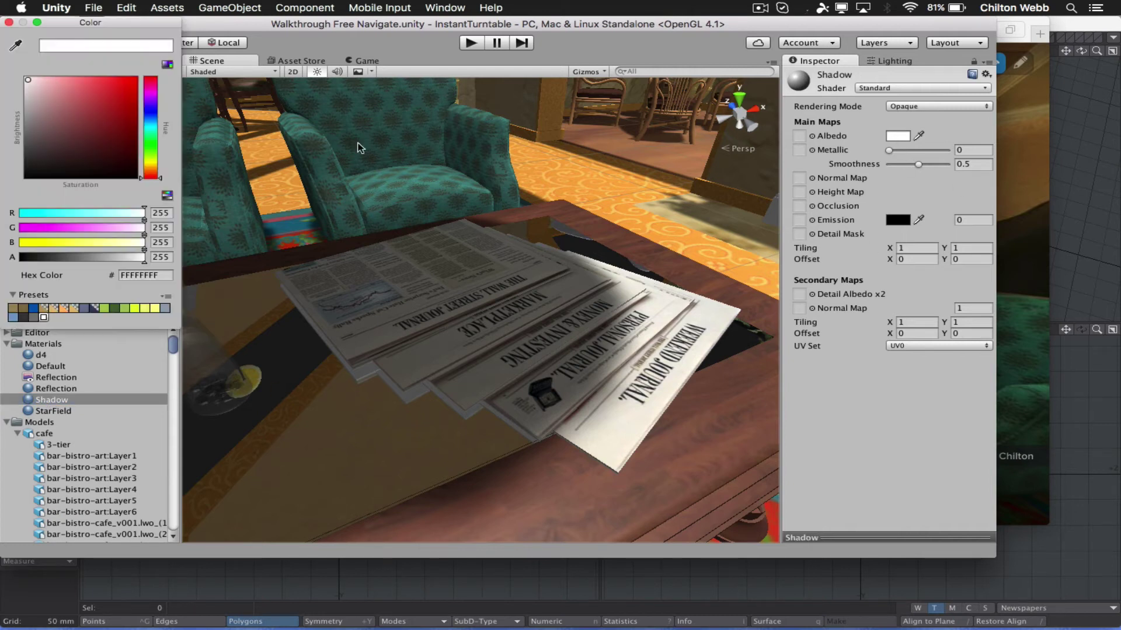
left_click_drag(33, 110, 1, 159)
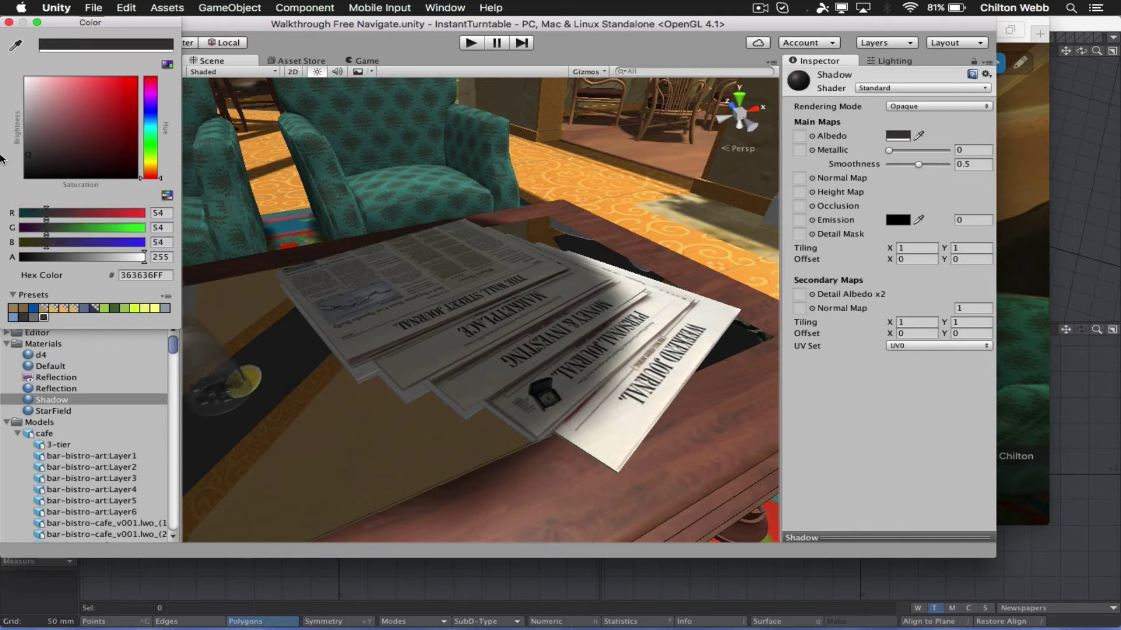
left_click(8, 22)
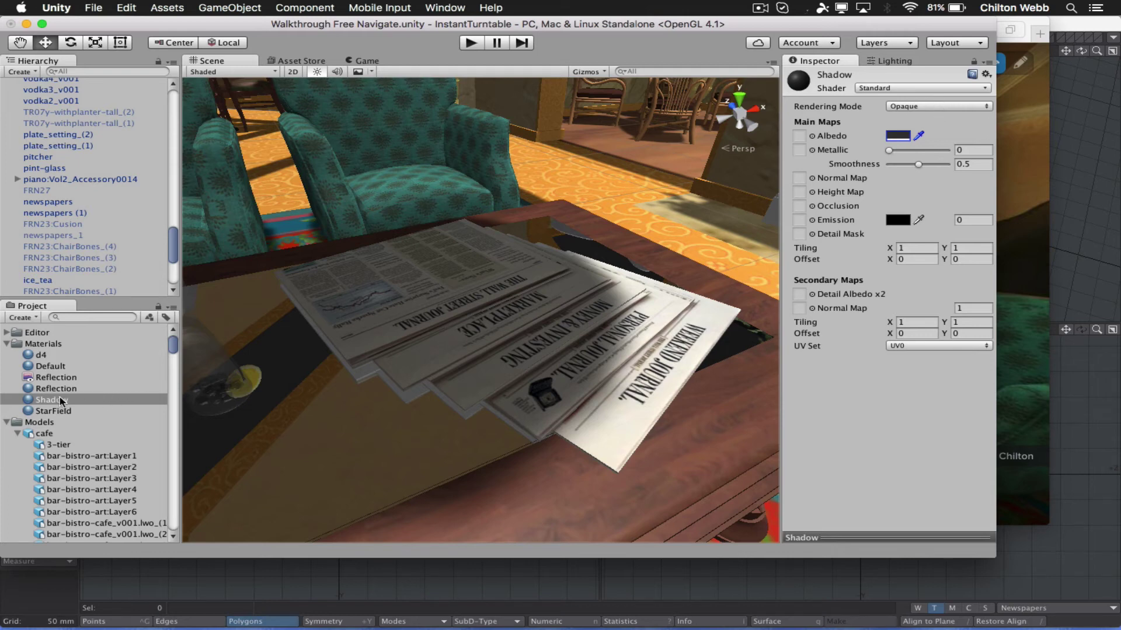
Assign the Shadow material to newspapers (1) and lower it slightly to Y 0.511.
left_click(380, 328)
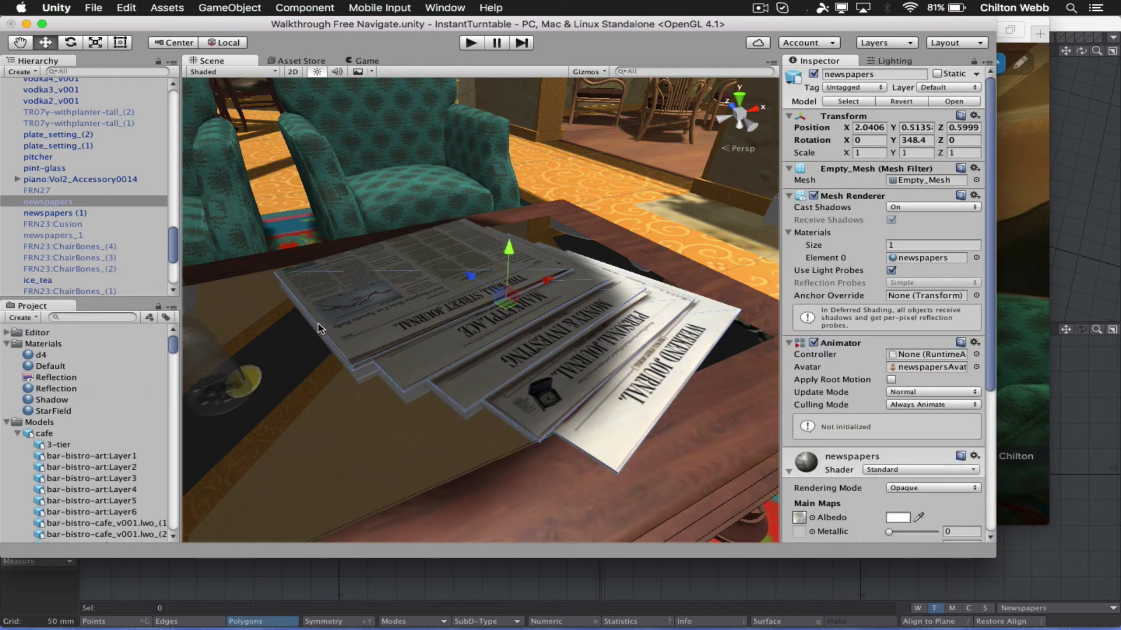
left_click(58, 212)
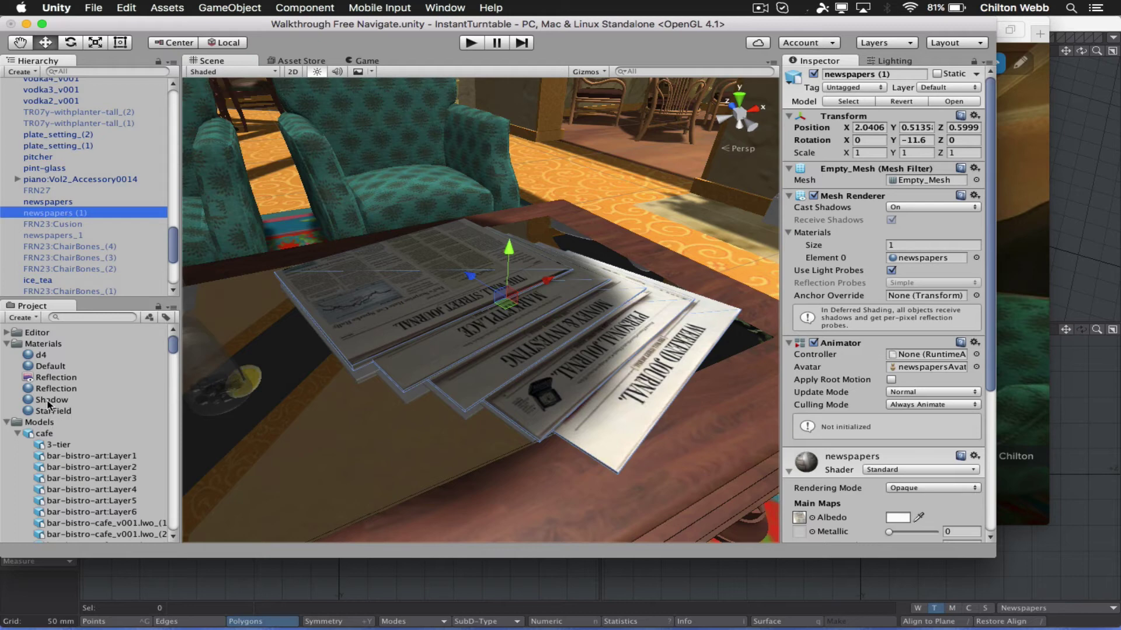
left_click_drag(52, 401, 921, 257)
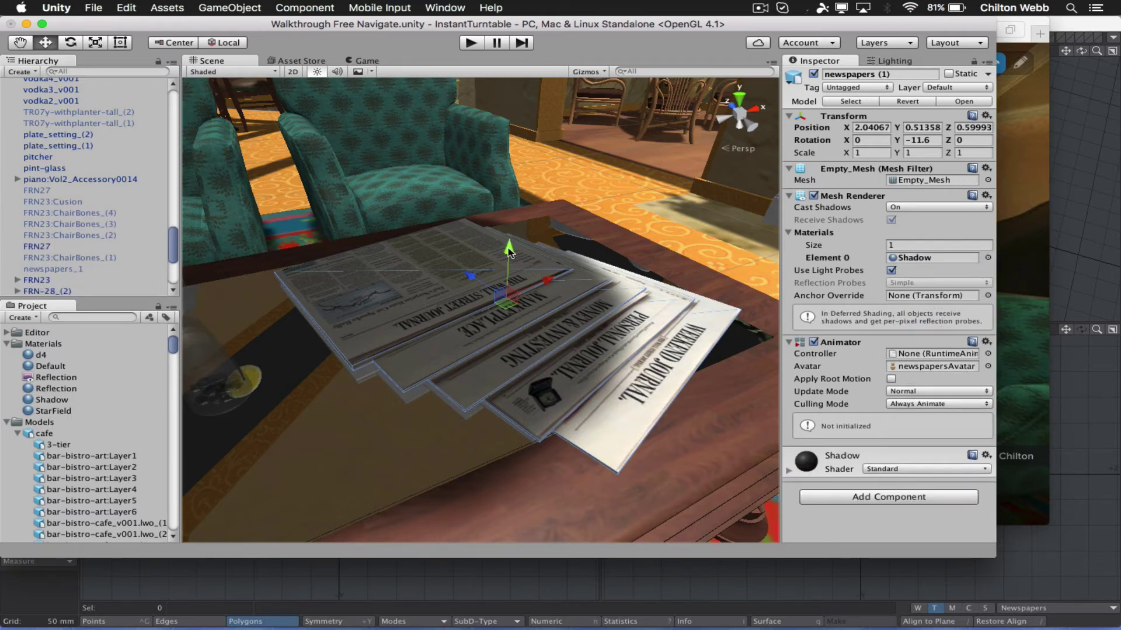
left_click_drag(509, 253, 510, 254)
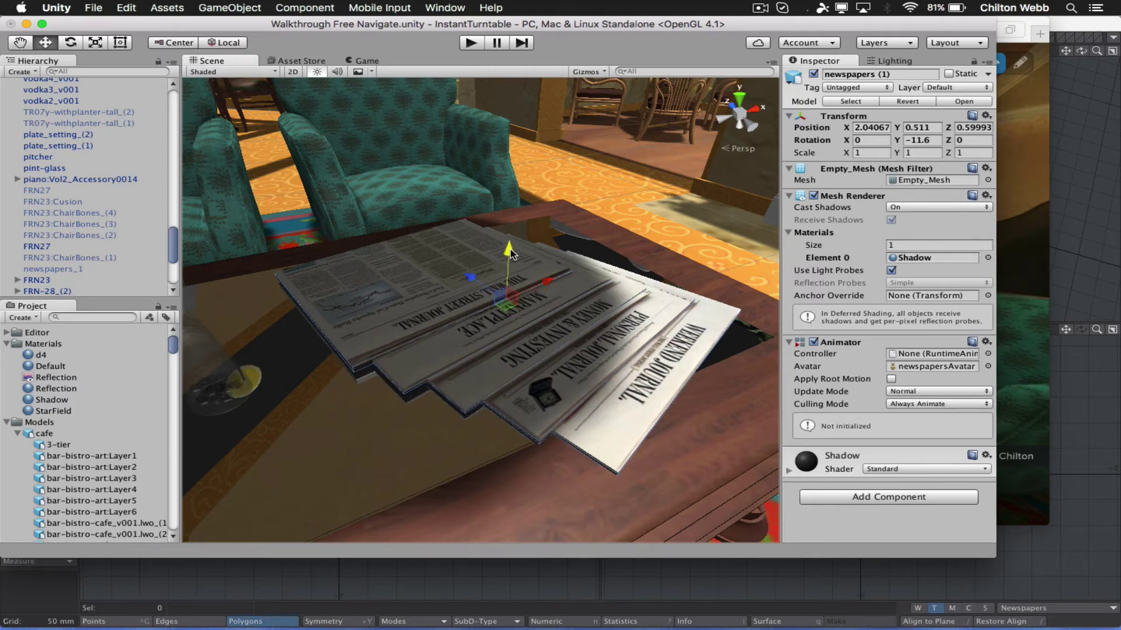
Preview the newspapers in play mode, then stop playing.
left_click_drag(438, 331, 462, 328, "alt")
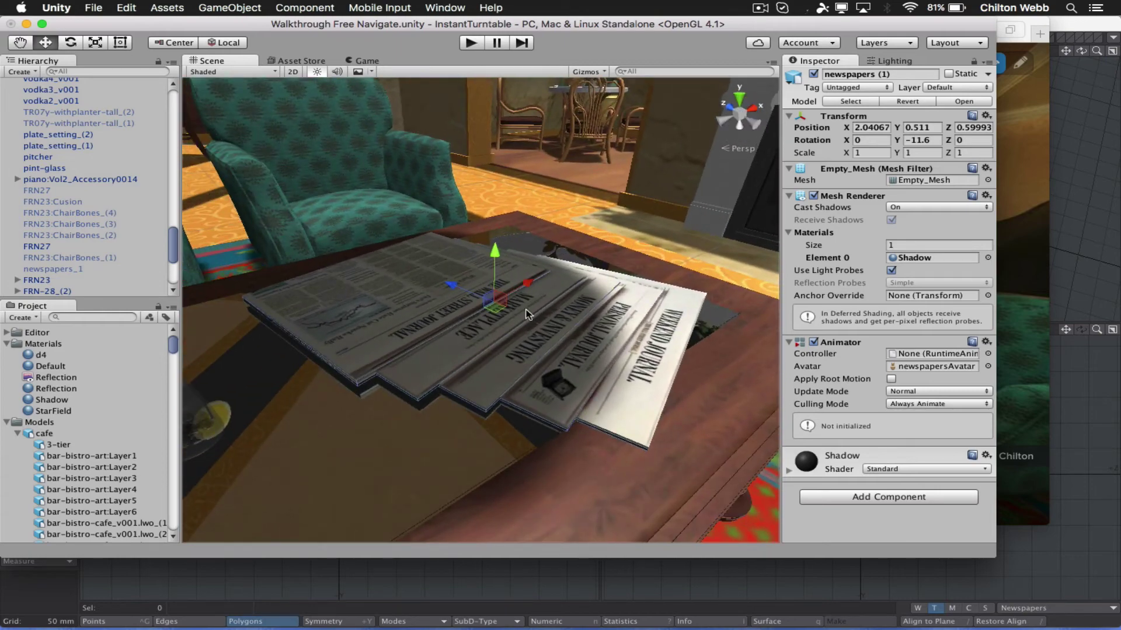
key("super+p")
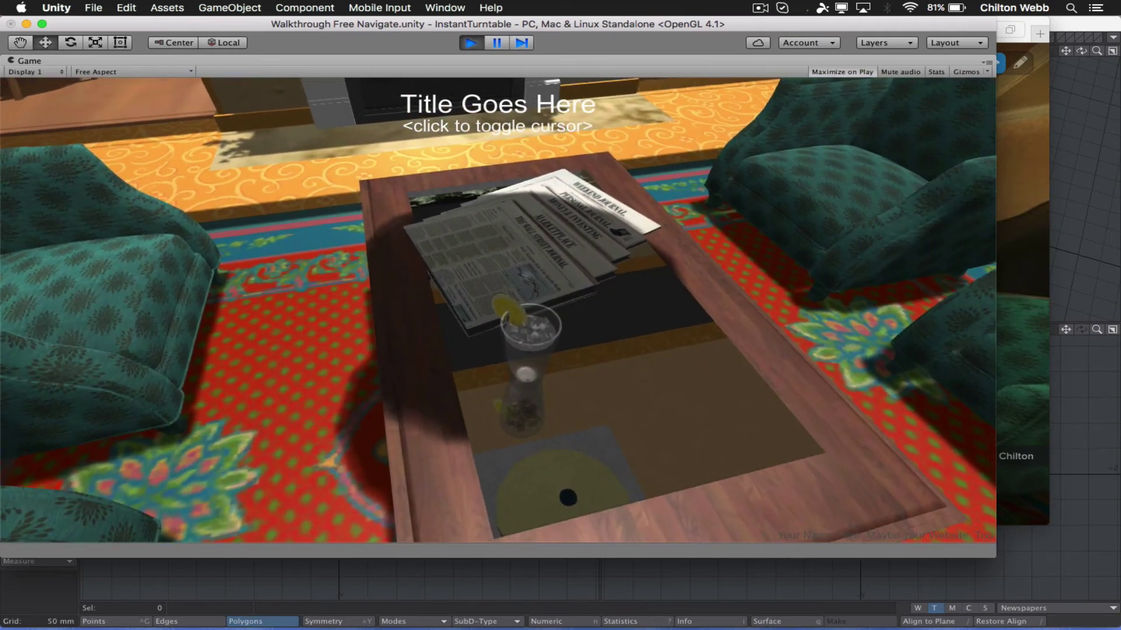
key("super+p")
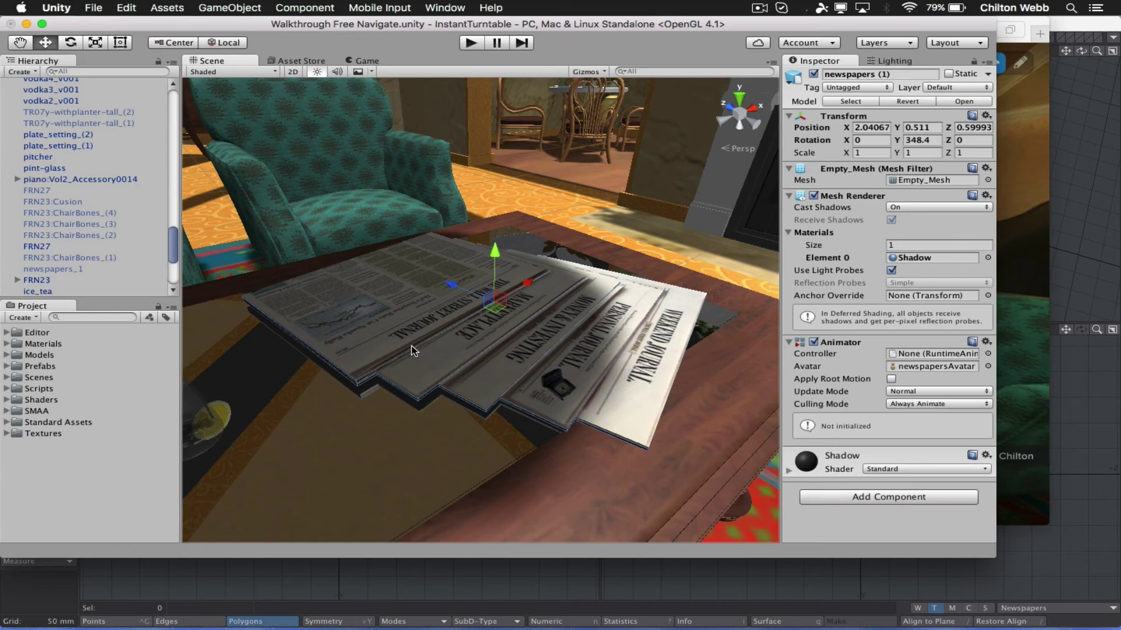
Flatten newspapers (1) to a Y scale of 0.1 and raise it to Y 0.524.
left_click_drag(411, 354, 467, 345, "alt")
key("r")
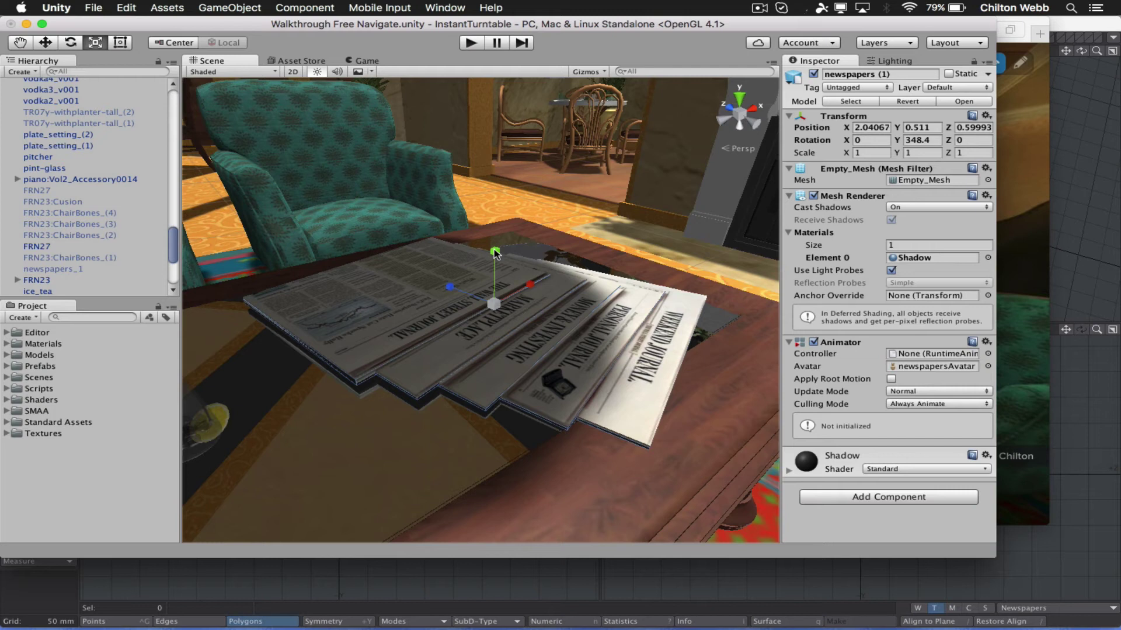
left_click(917, 151)
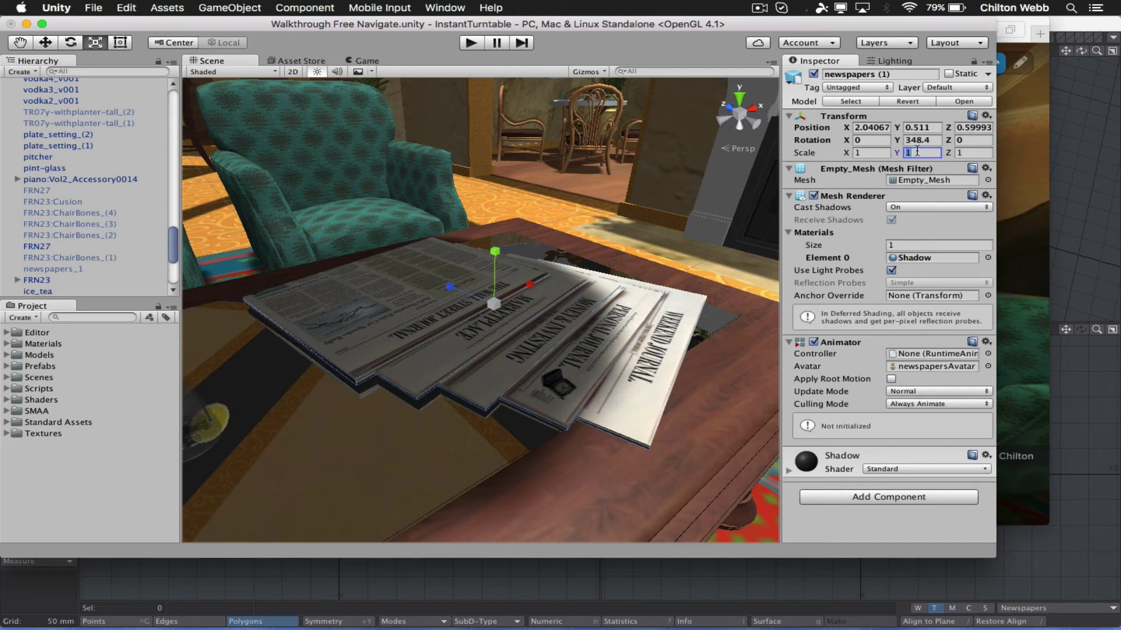
type(".1")
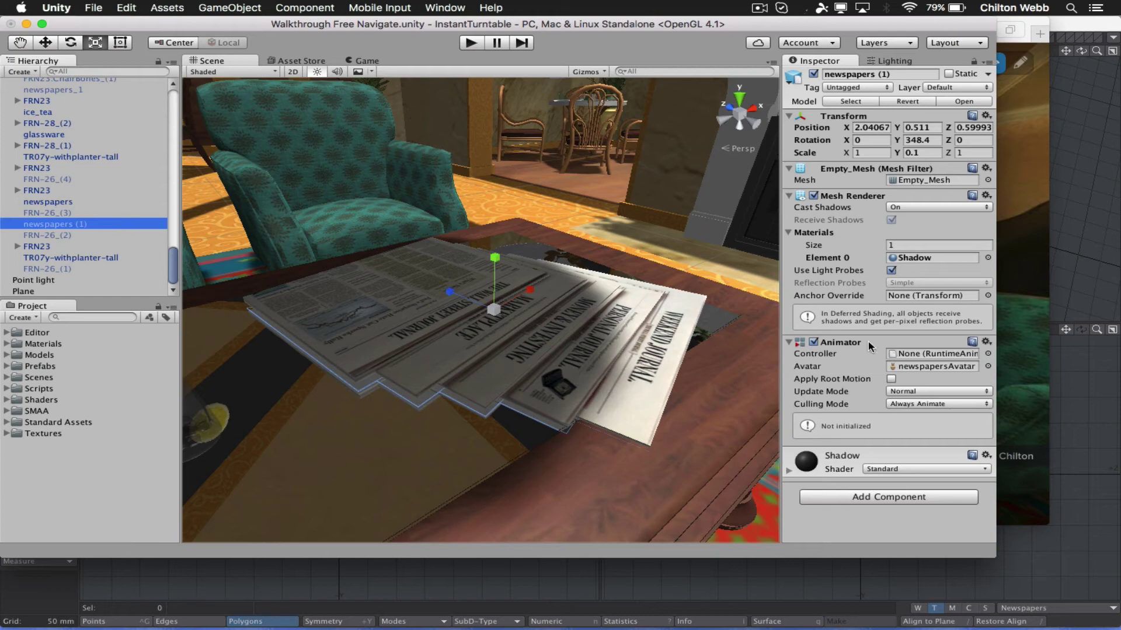
key("w")
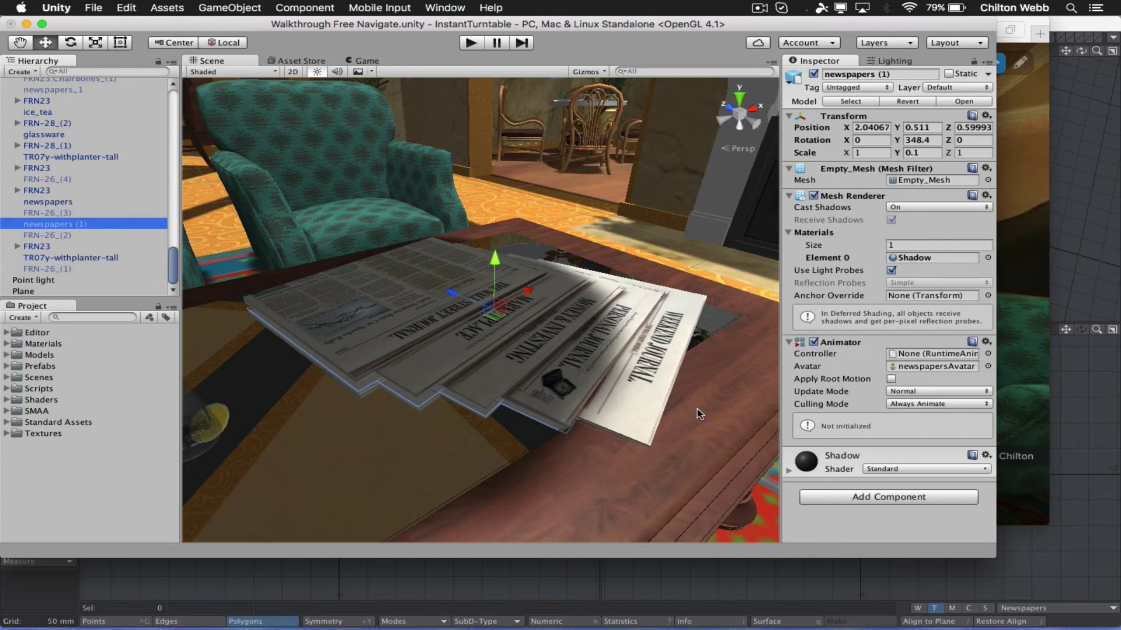
left_click_drag(440, 348, 487, 253, "alt")
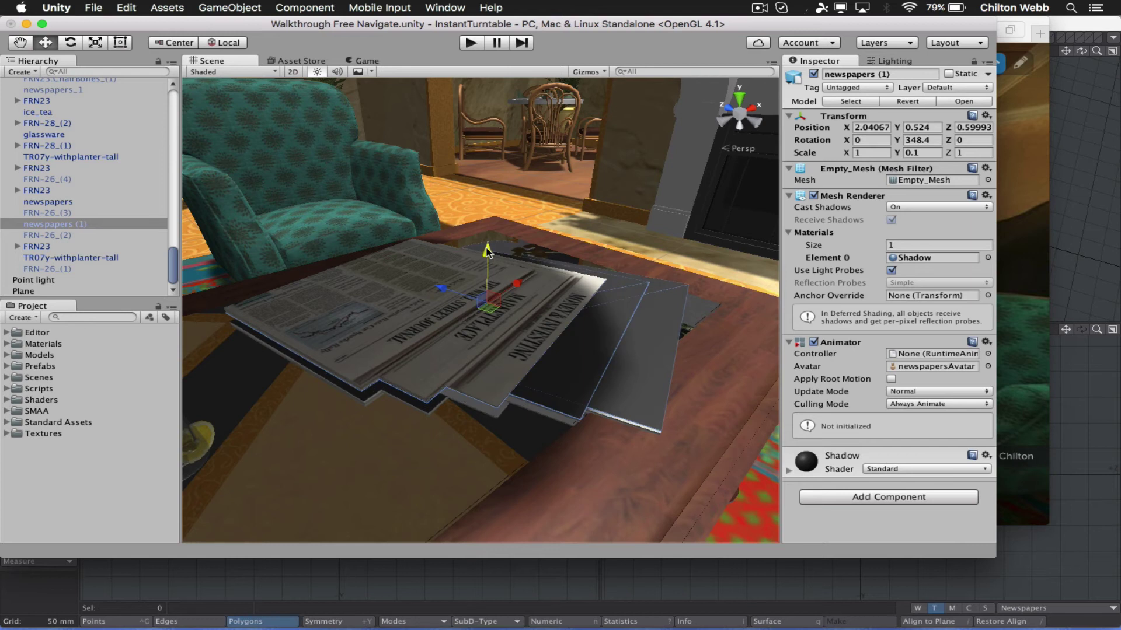
Lower the original newspapers slightly along Y.
left_click(59, 201)
left_click_drag(489, 250, 488, 248)
left_click_drag(351, 296, 607, 339, "alt")
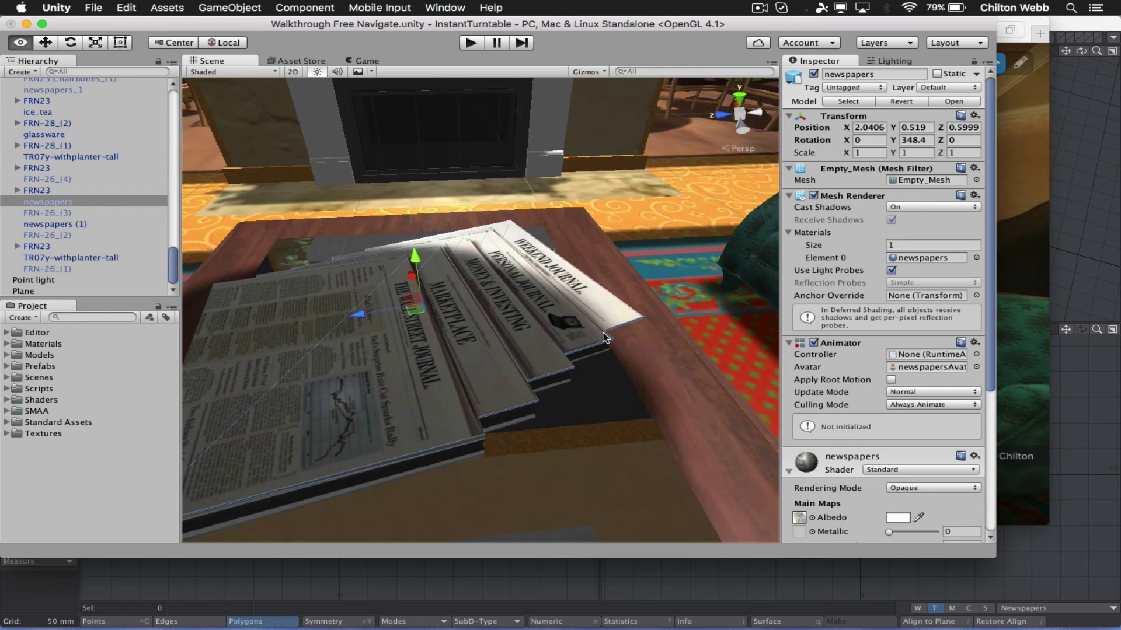
Scale newspapers (1) uniformly to 1.02 so its dark edge extends past the papers.
left_click(88, 225)
key("r")
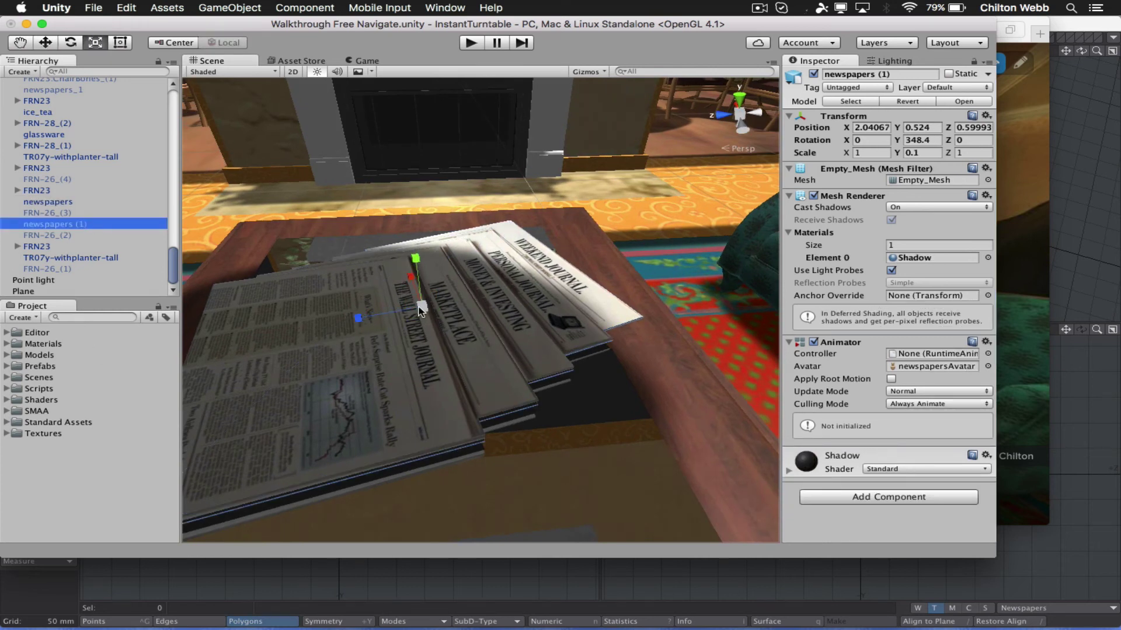
left_click_drag(422, 309, 421, 310)
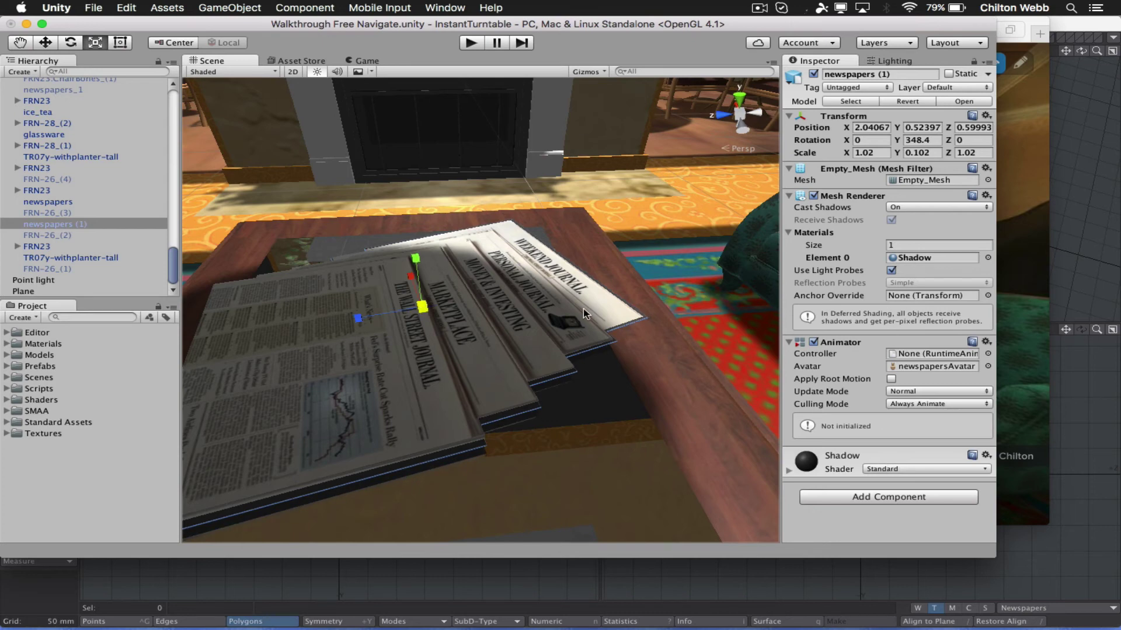
left_click_drag(585, 313, 573, 349, "alt")
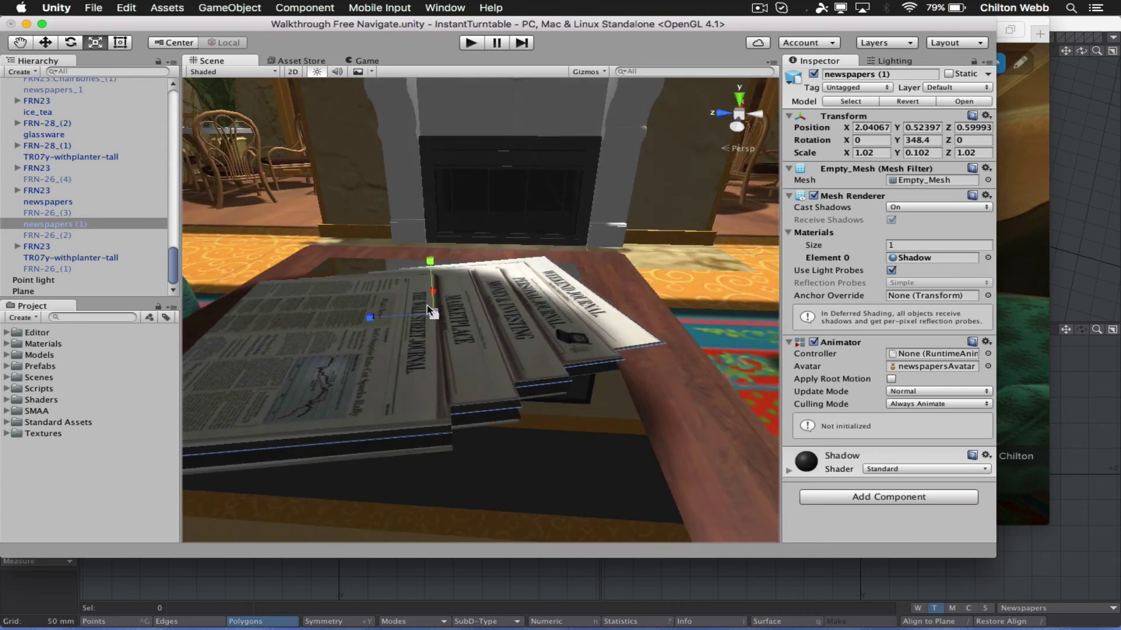
left_click(857, 455)
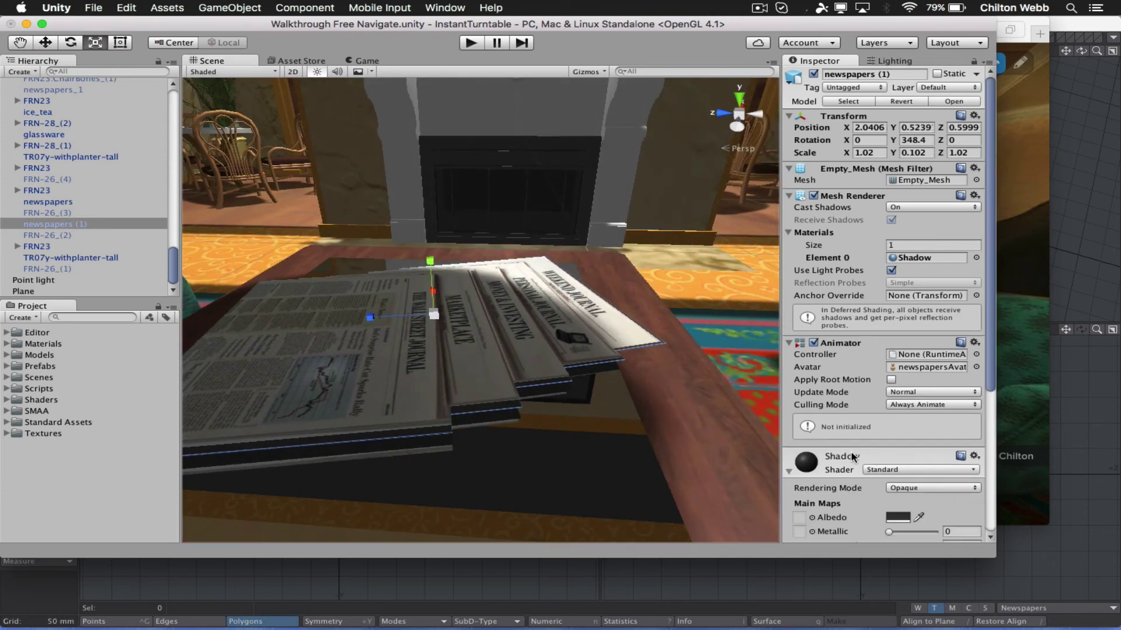
scroll(816, 501, "down", 5)
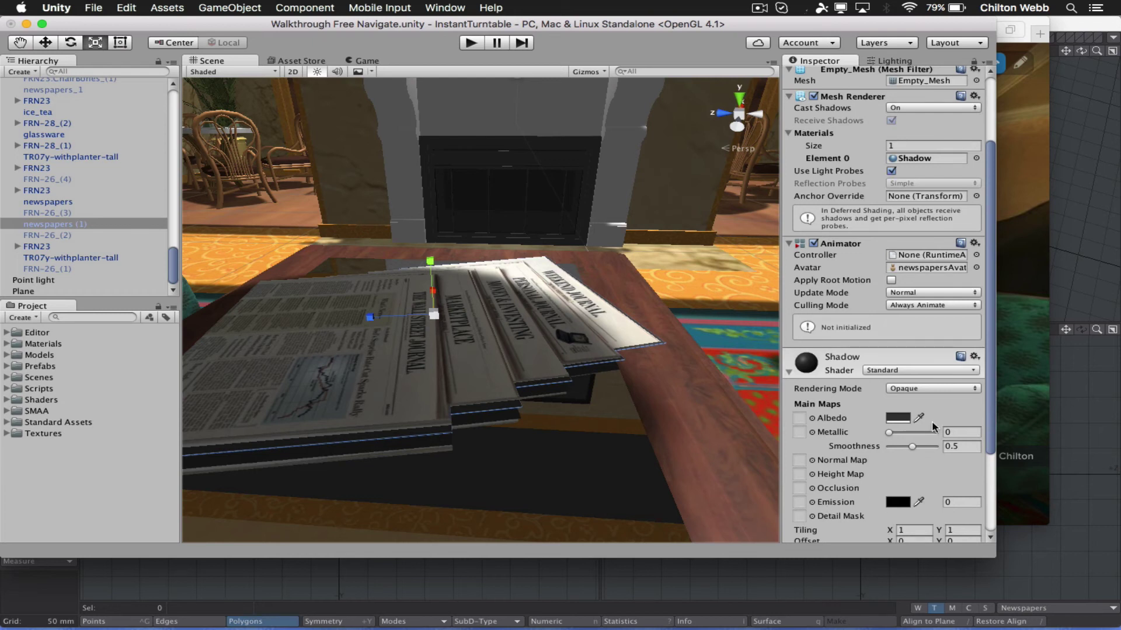
Set the Shadow material's Rendering Mode to Transparent.
left_click(906, 390)
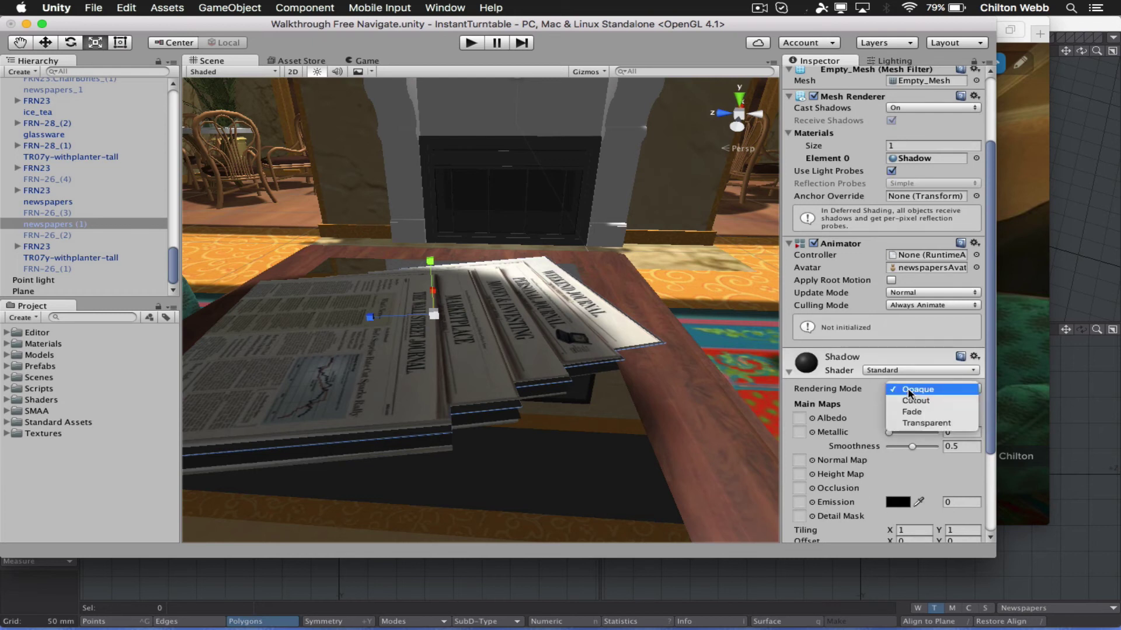
left_click(910, 423)
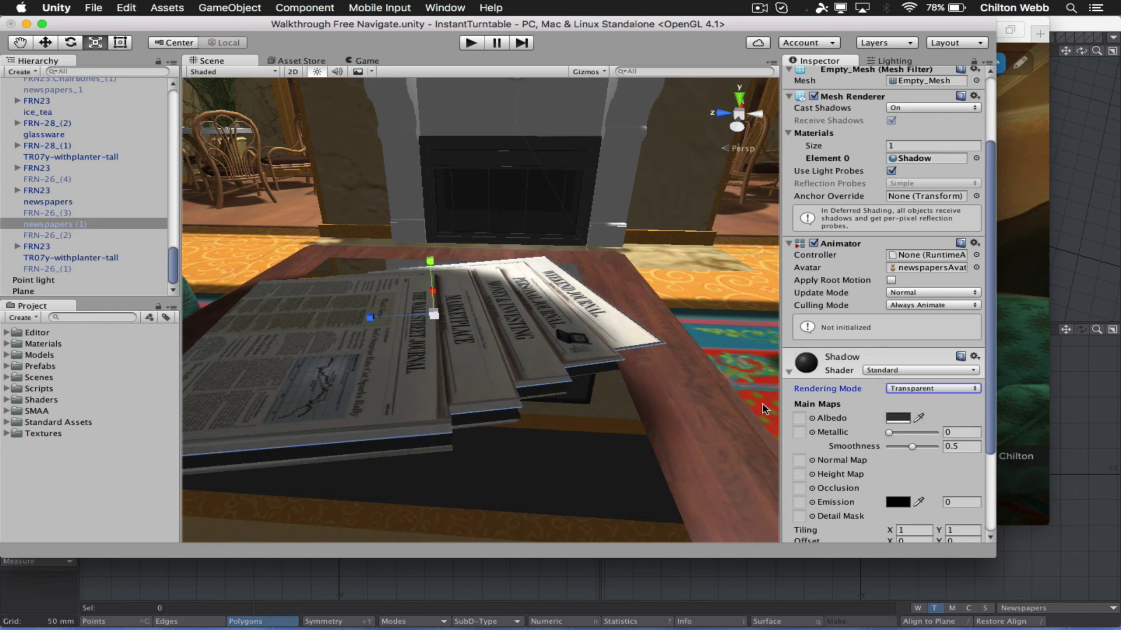
left_click(433, 315)
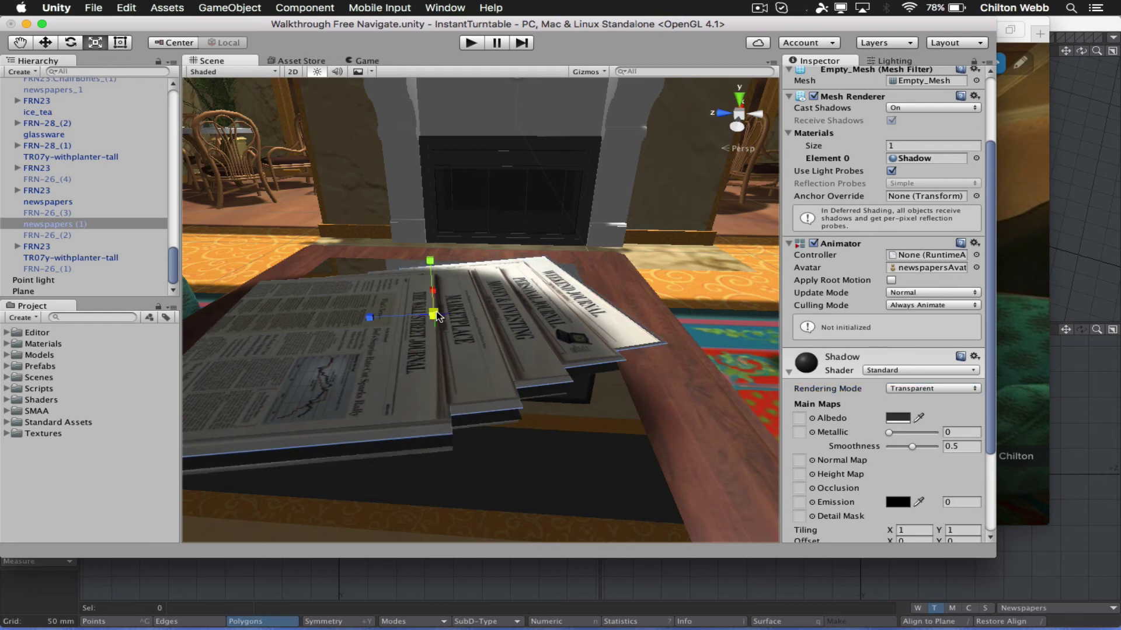
Lower the Shadow albedo alpha to 160 and run the scene in play mode.
left_click(899, 418)
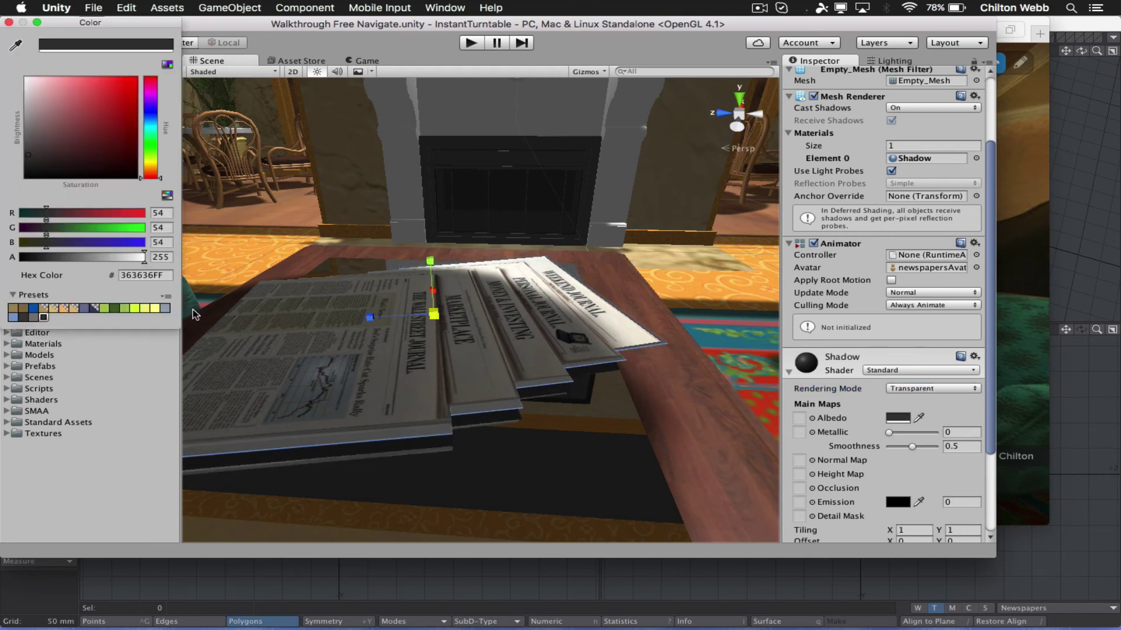
mouse_move(89, 262)
left_mouse_down()
mouse_move(79, 262)
mouse_move(100, 271)
mouse_move(77, 268)
mouse_move(99, 263)
left_mouse_up()
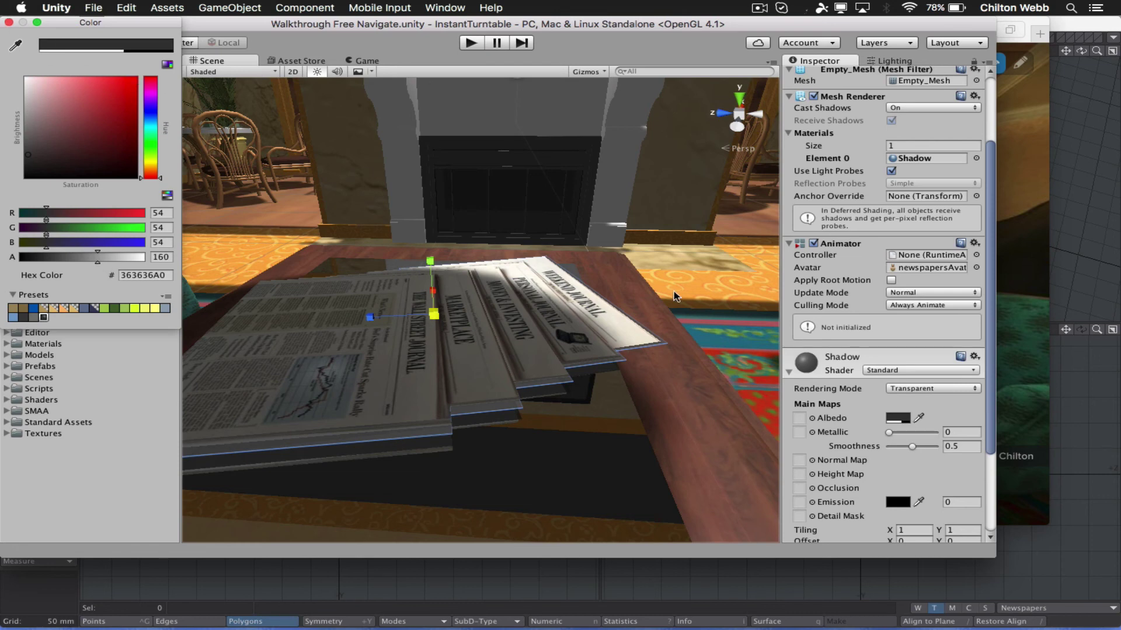
key("super+p")
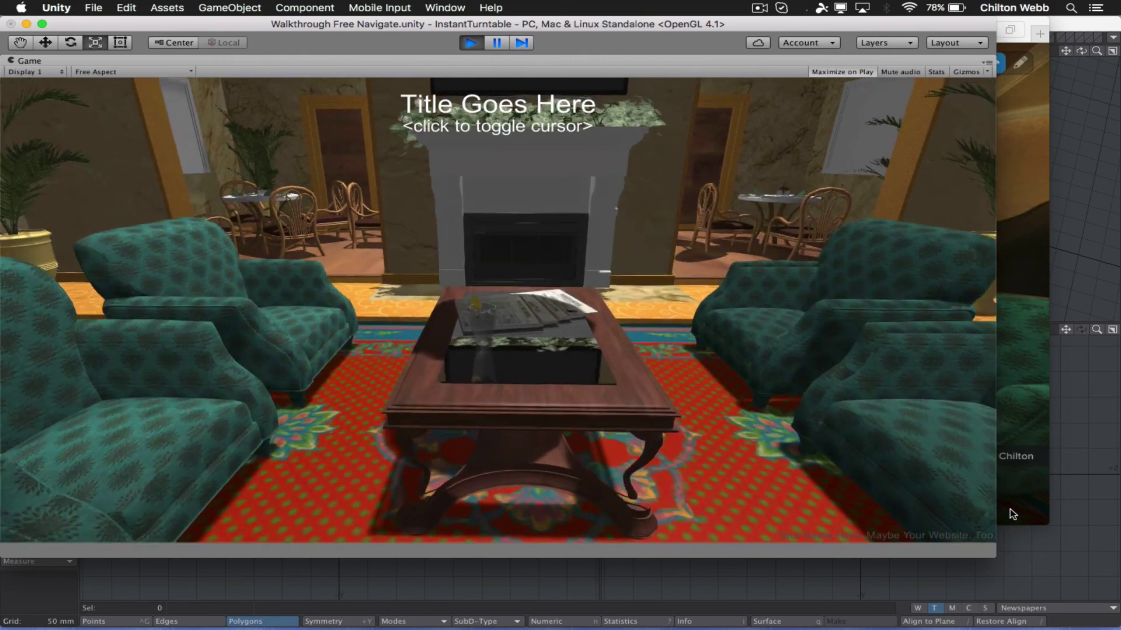
key("super+Tab")
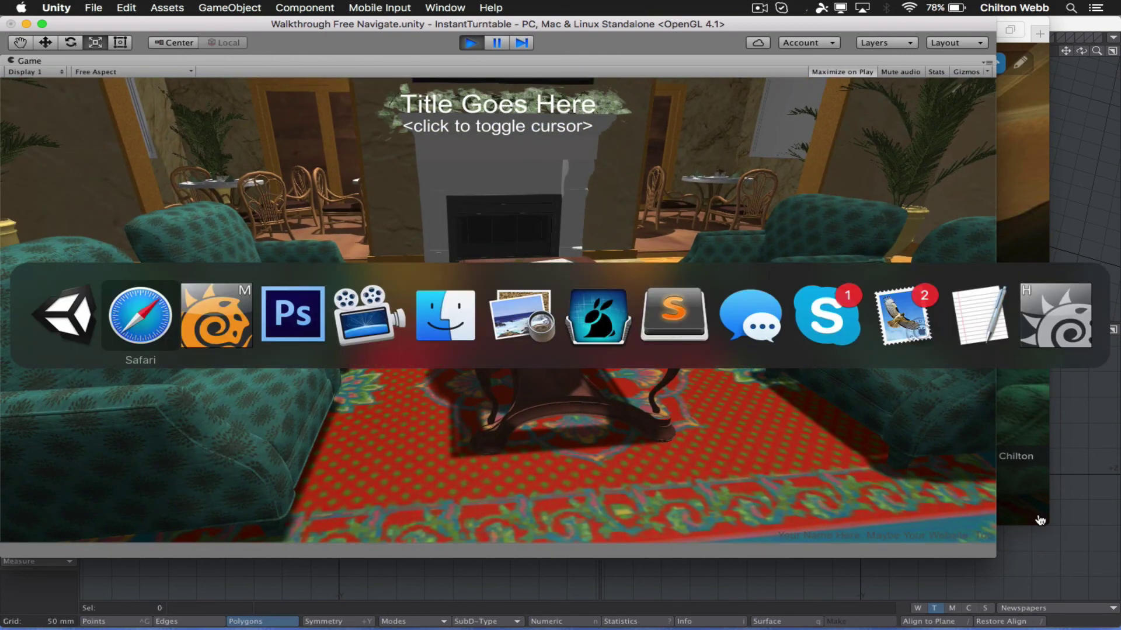
key("super+shift+Tab")
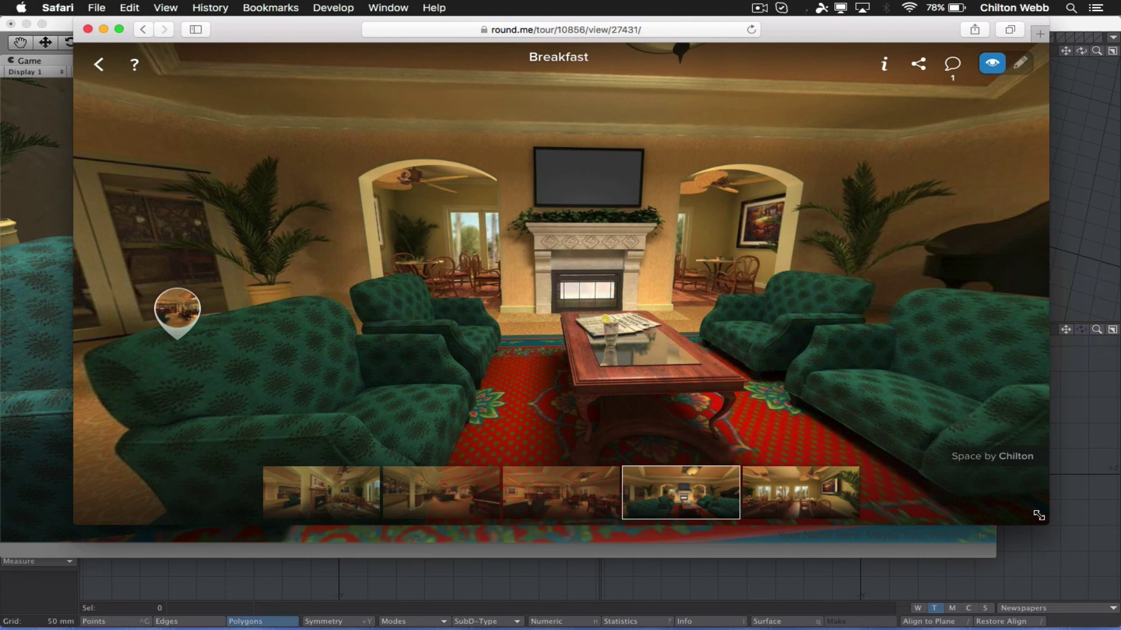
key("super+Tab")
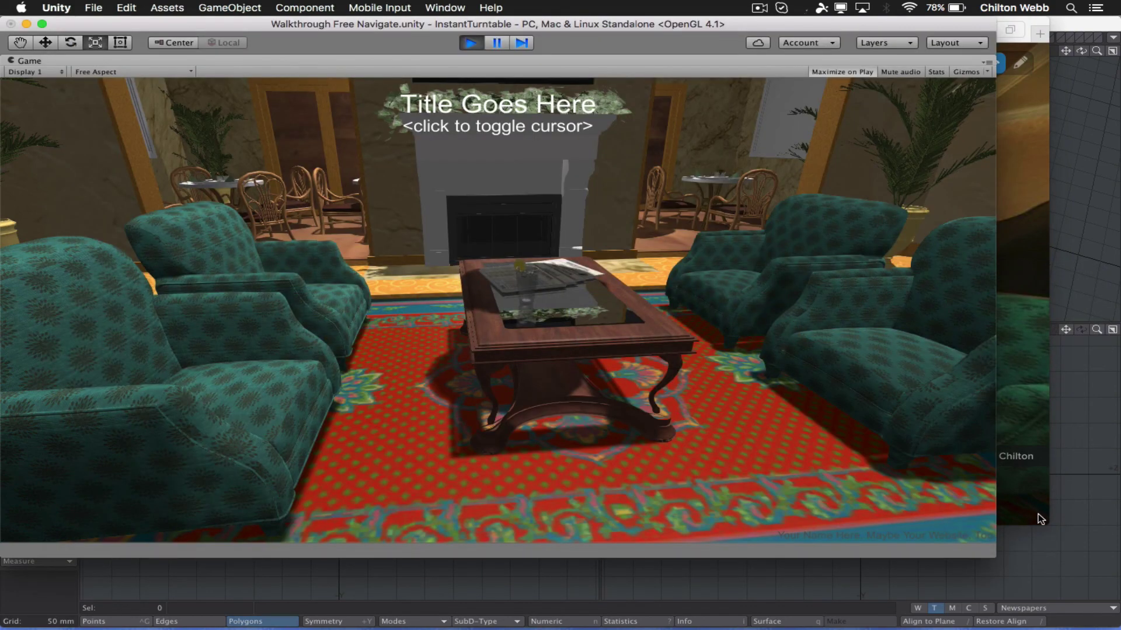